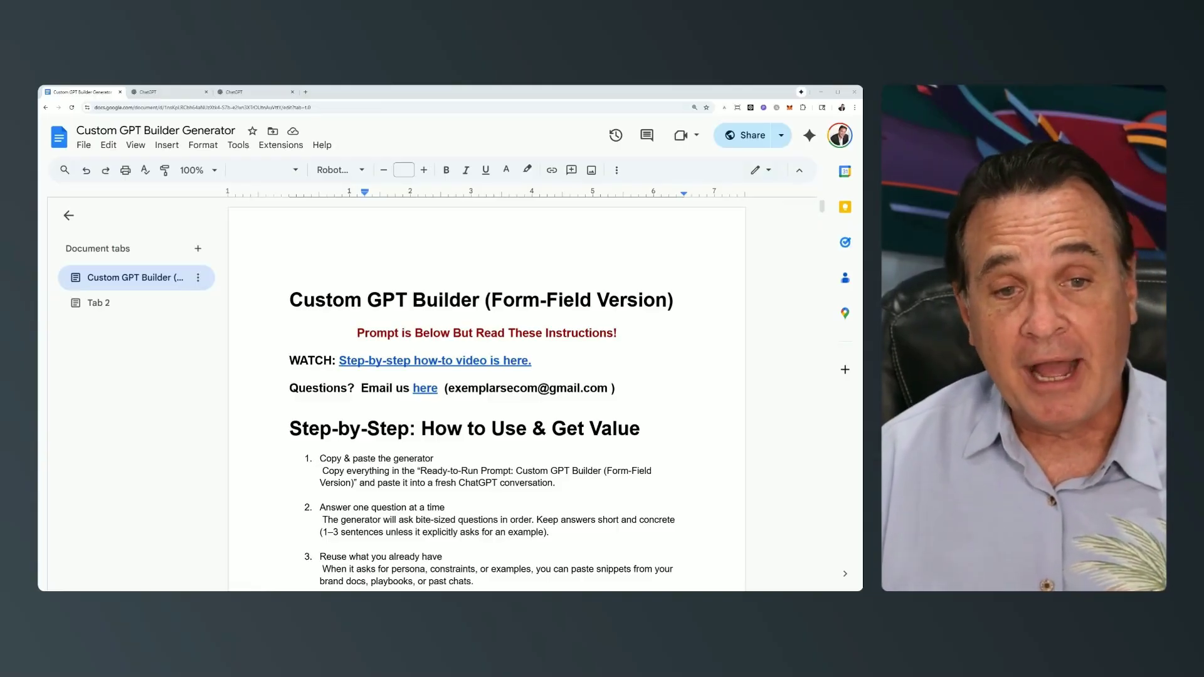
Copy the full 'Custom GPT Builder Generator (v2.2)' prompt text from the Google Doc
scroll(486, 395, "down", 12)
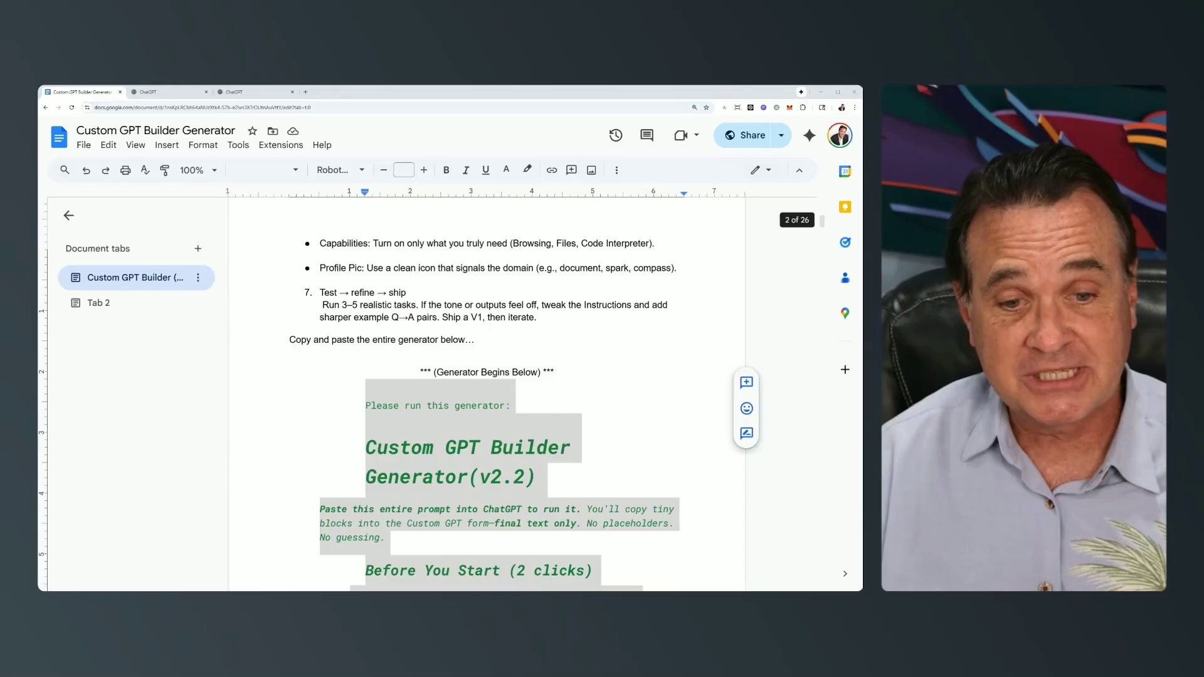
scroll(486, 395, "down", 2)
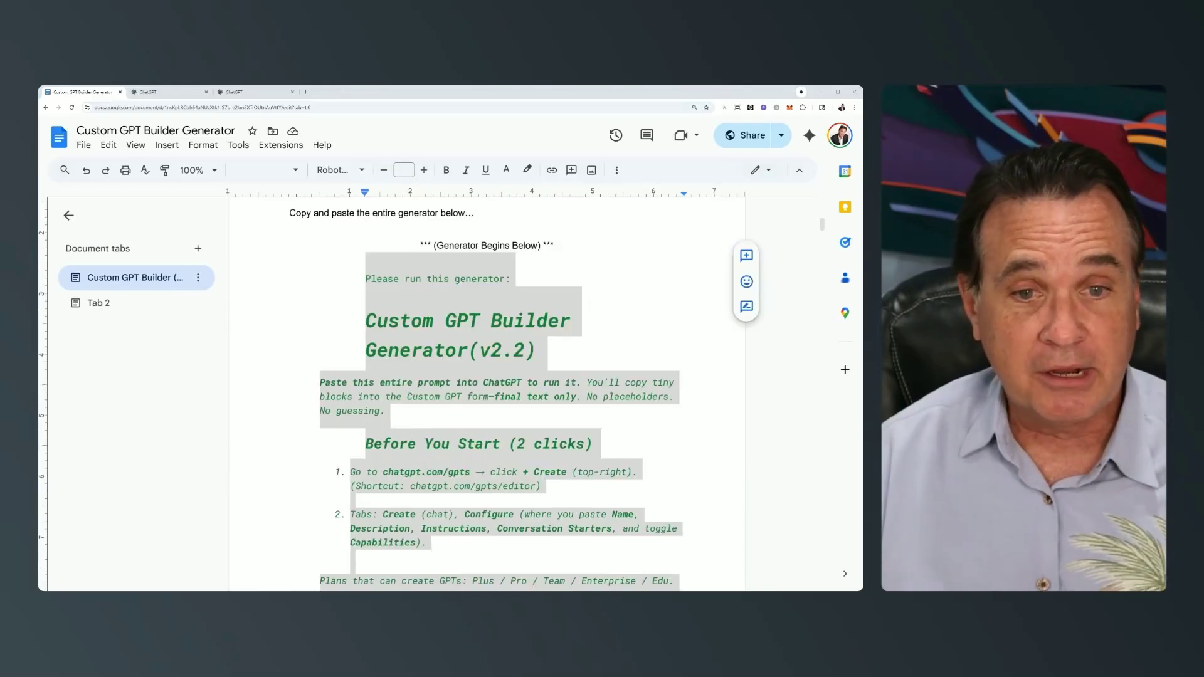
right_click(401, 301)
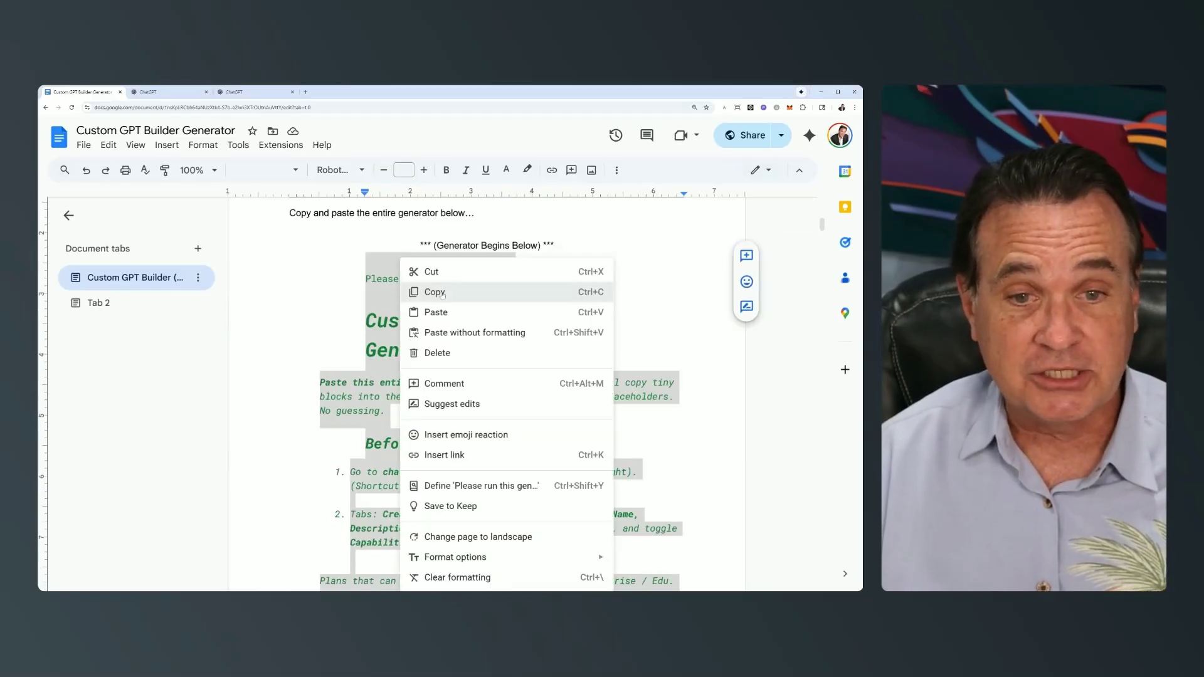
left_click(435, 292)
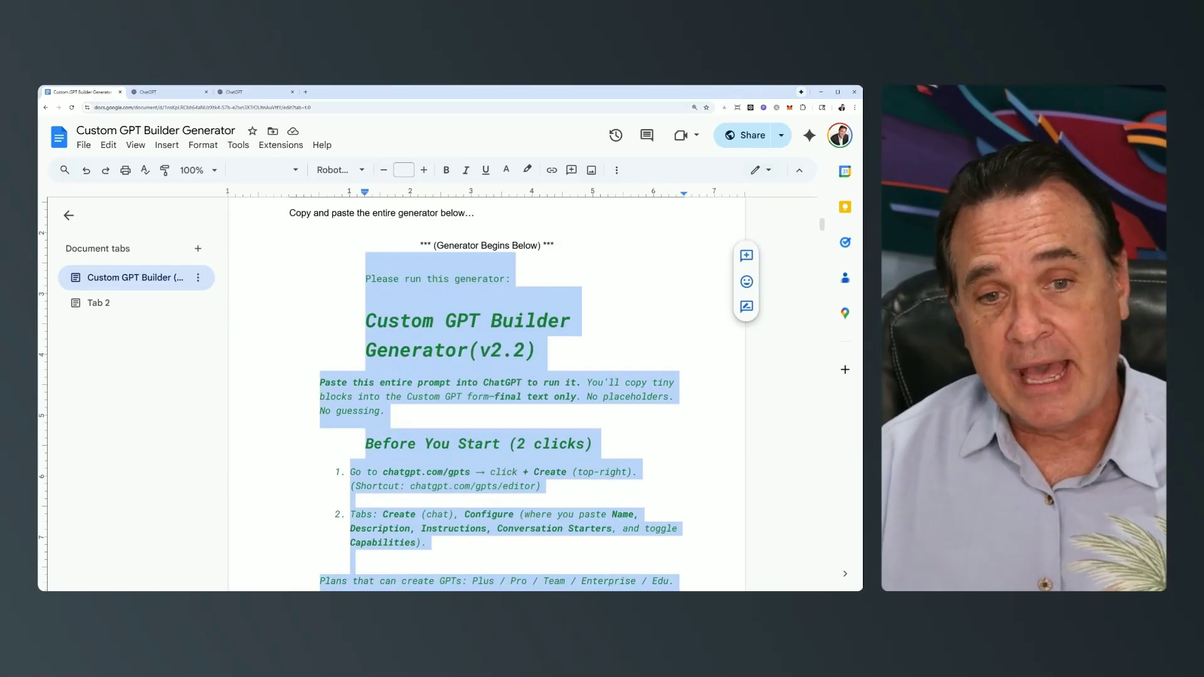
Paste and send the generator prompt in a new ChatGPT chat, then zoom in to read the reply
left_click(159, 93)
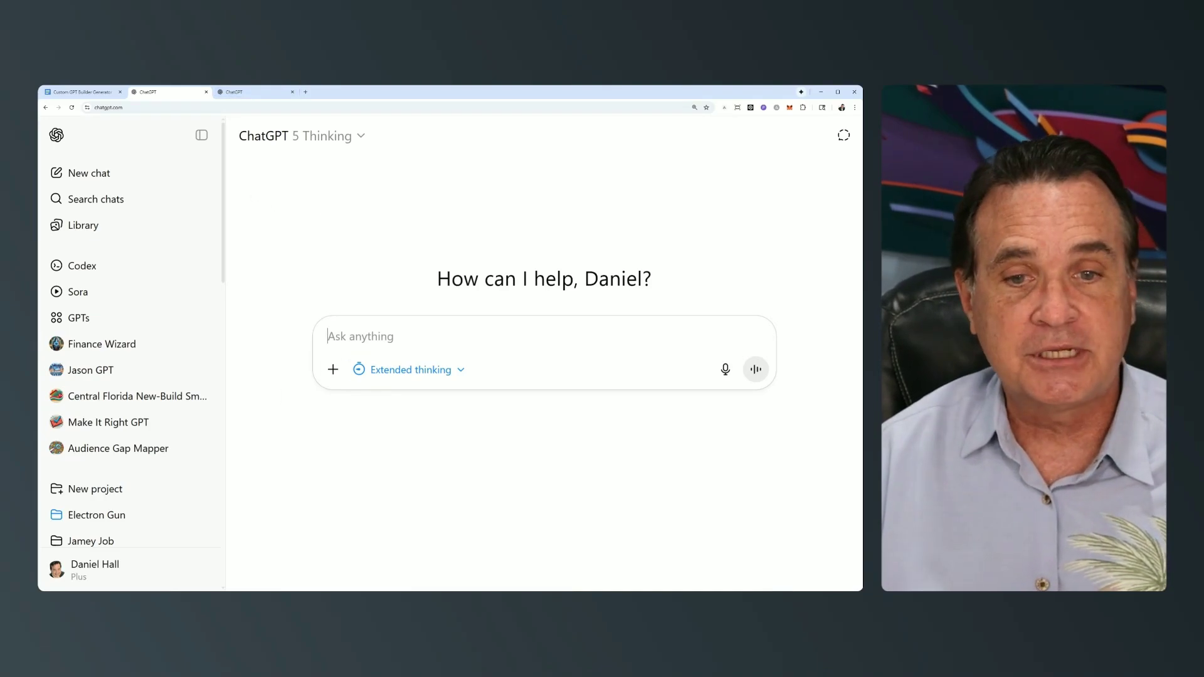
key("ctrl+v")
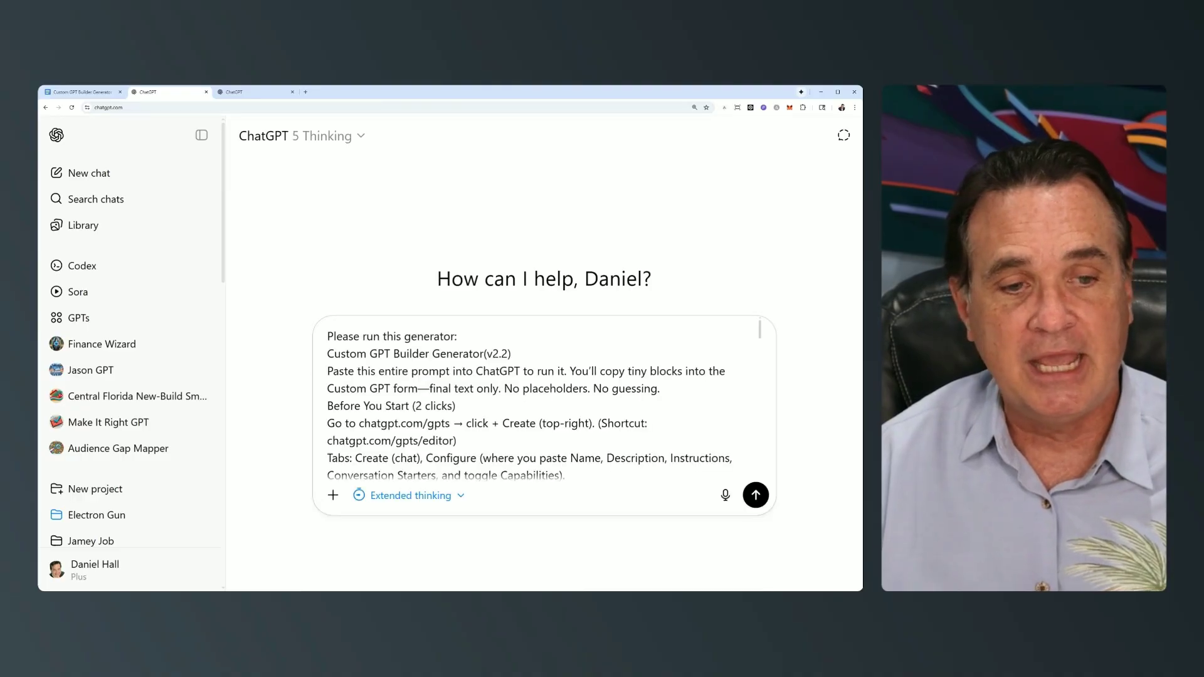
left_click(761, 497)
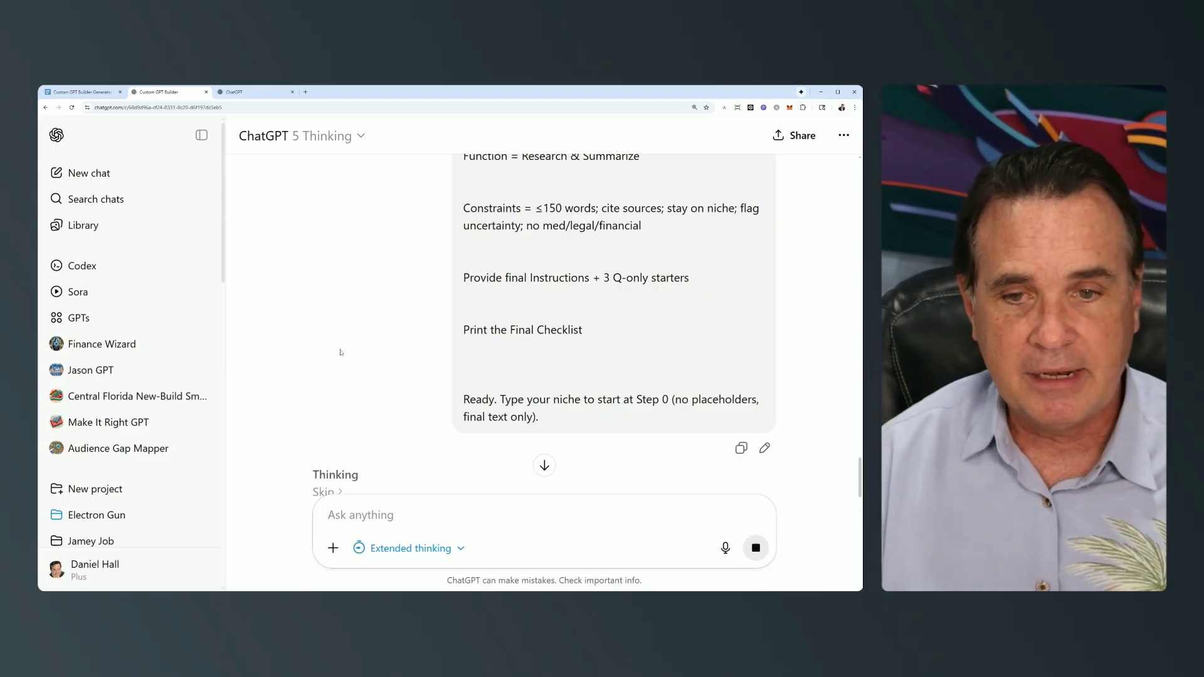
key("ctrl+plus")
key("ctrl+plus")
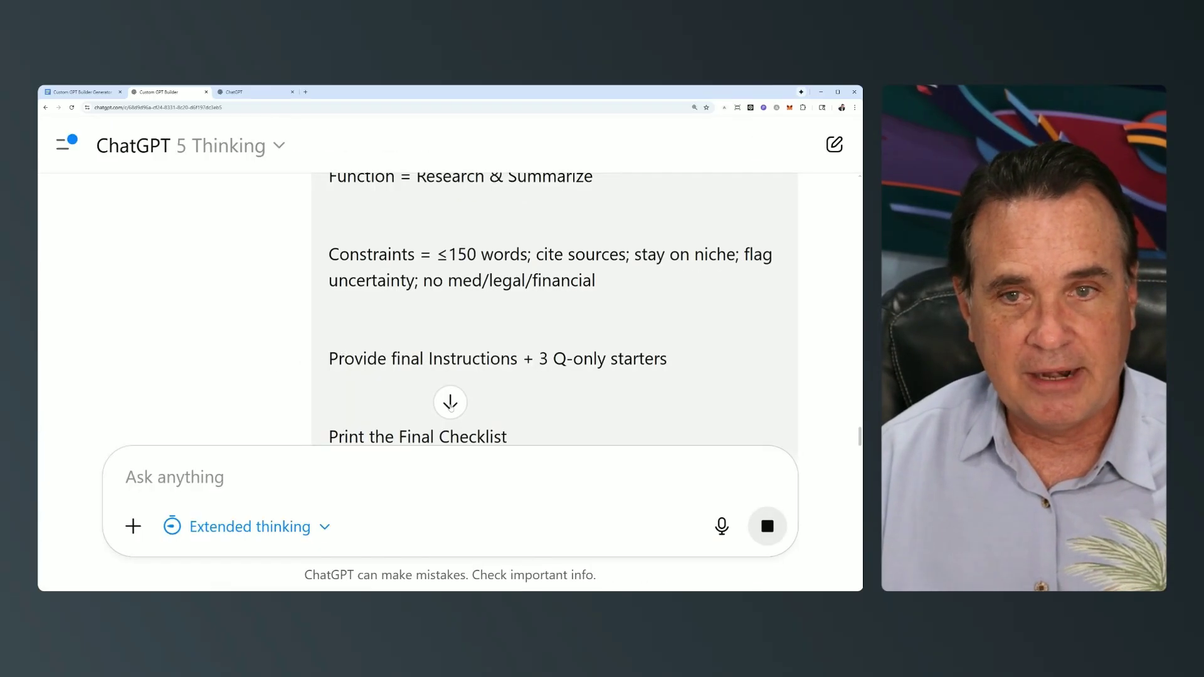
left_click(451, 405)
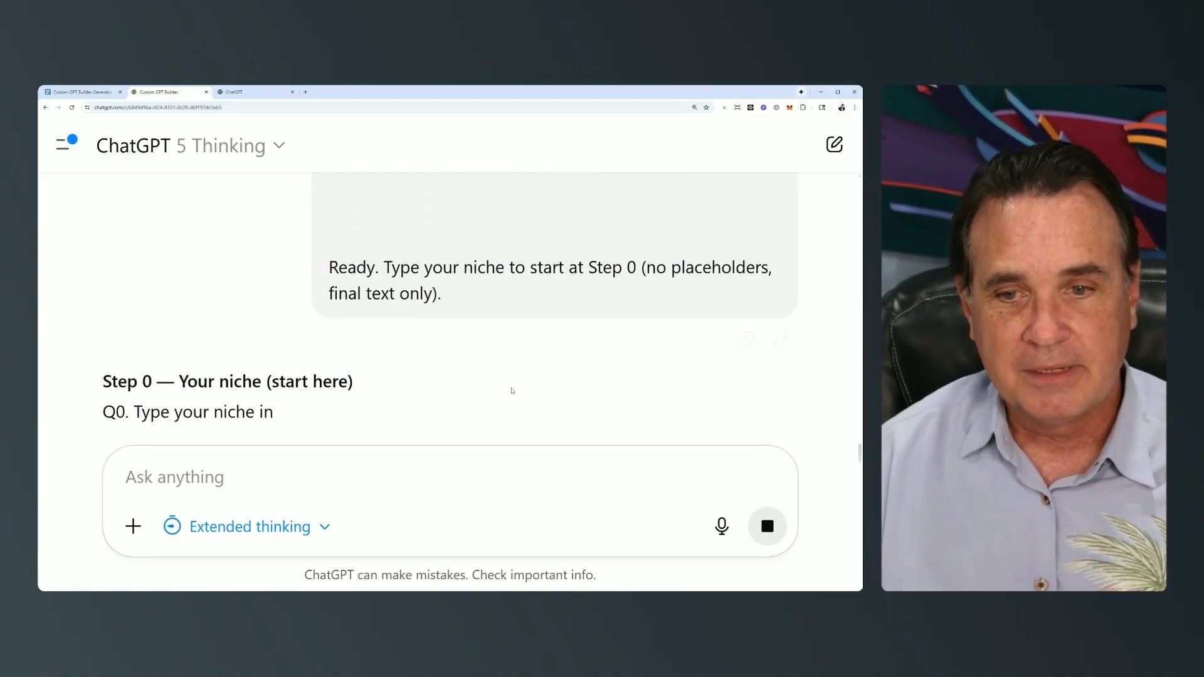
Answer the niche question with 'Self Publishing'
scroll(187, 410, "down", 1)
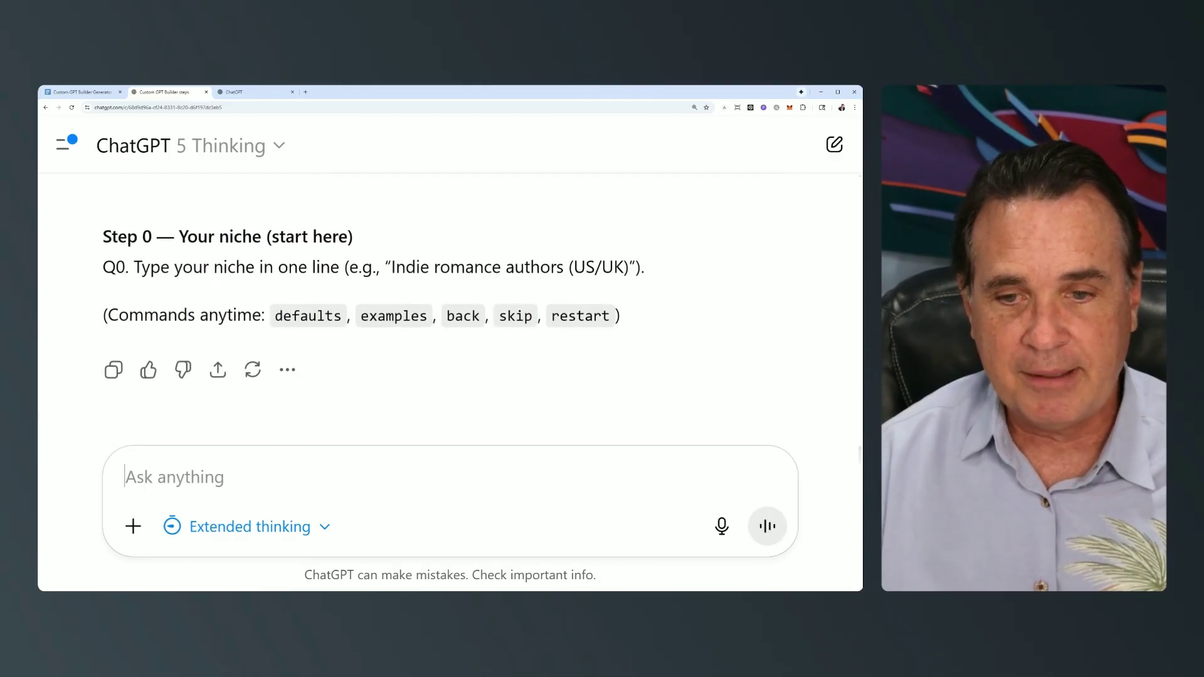
type("Self ")
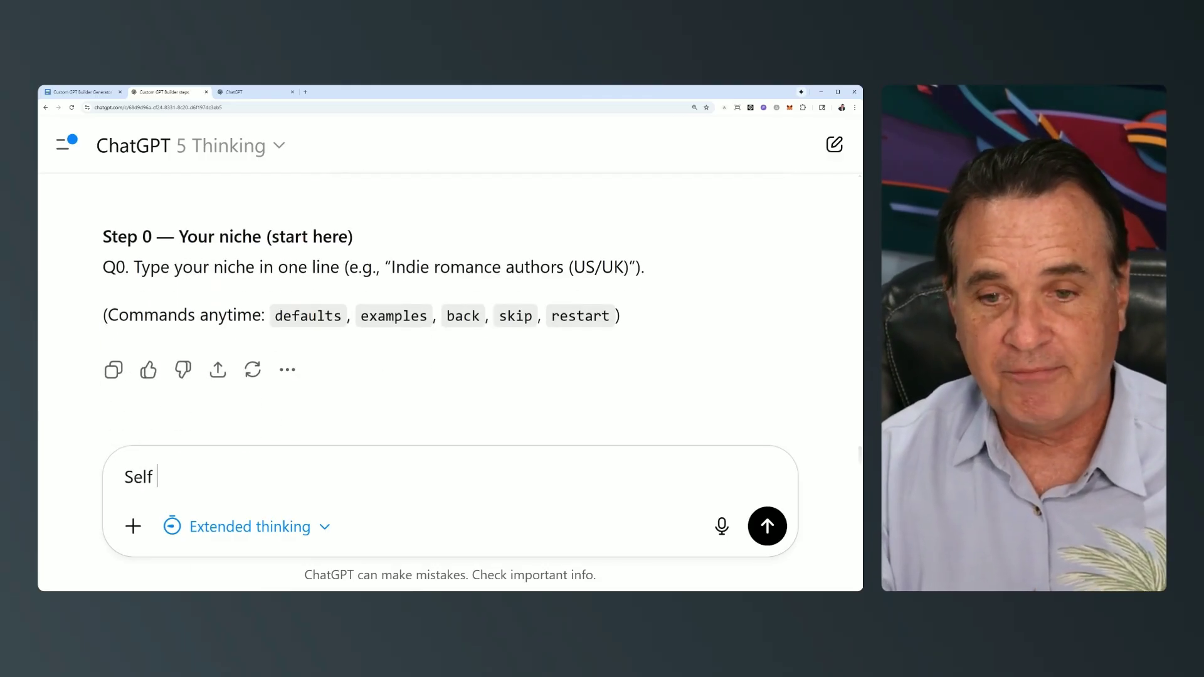
type("Publishinh")
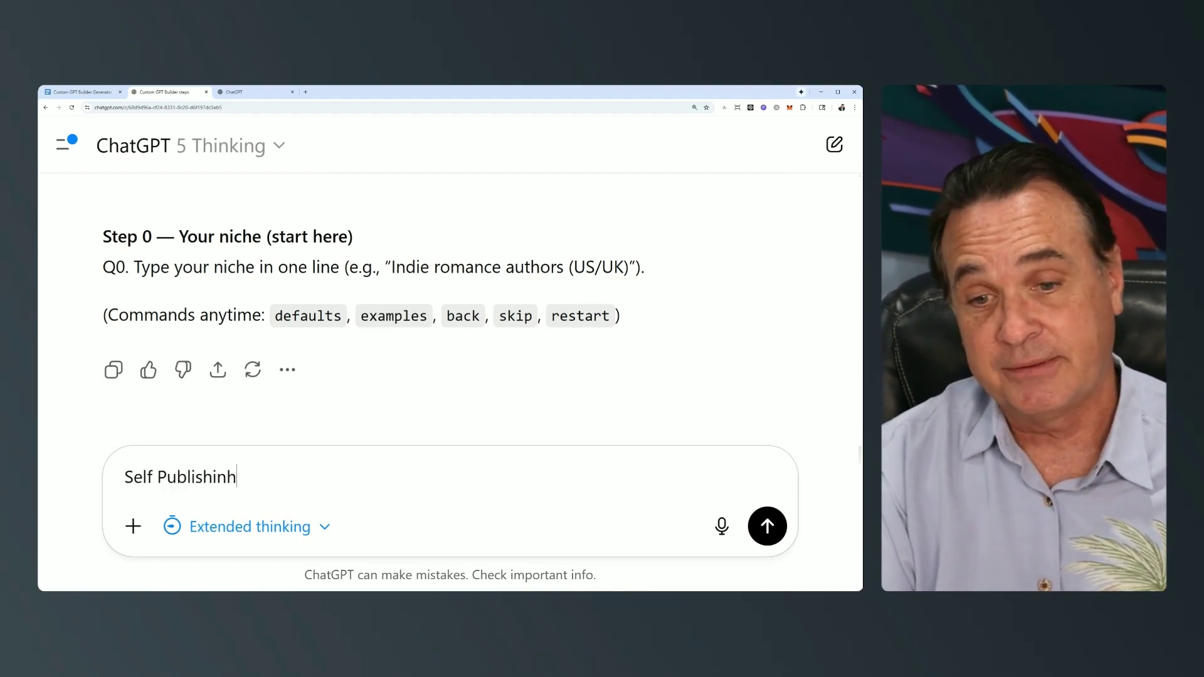
key("BackSpace")
type("g")
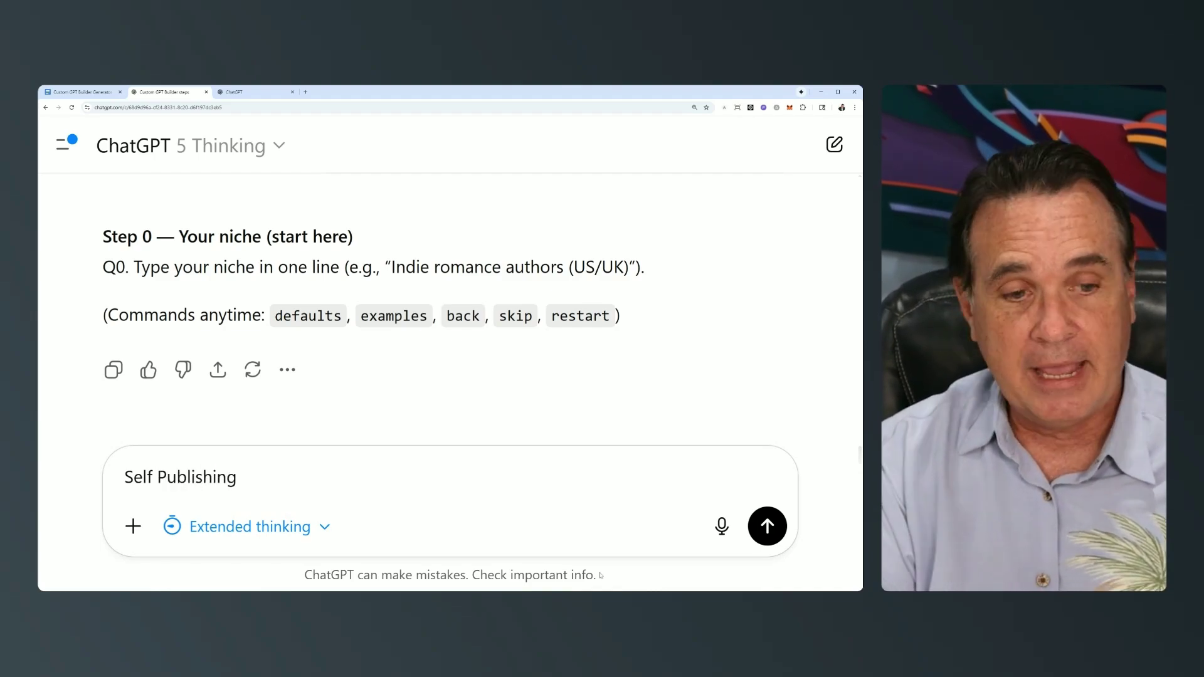
left_click(768, 526)
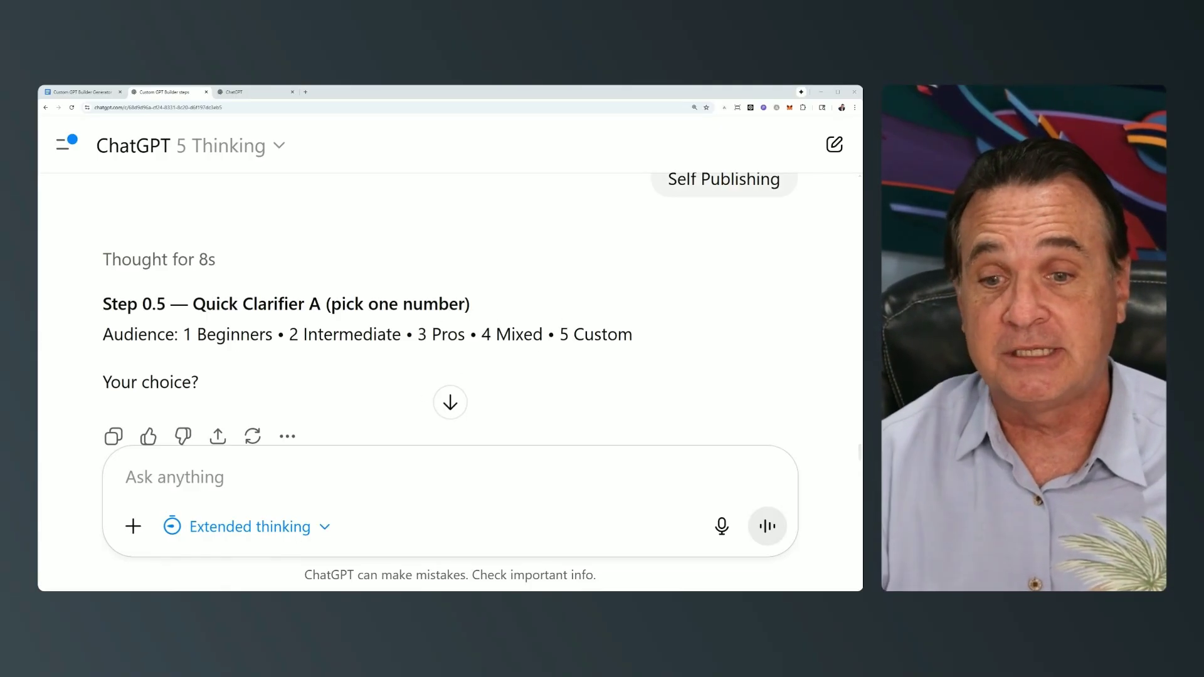
Reply 4 to pick a Mixed audience
type("4")
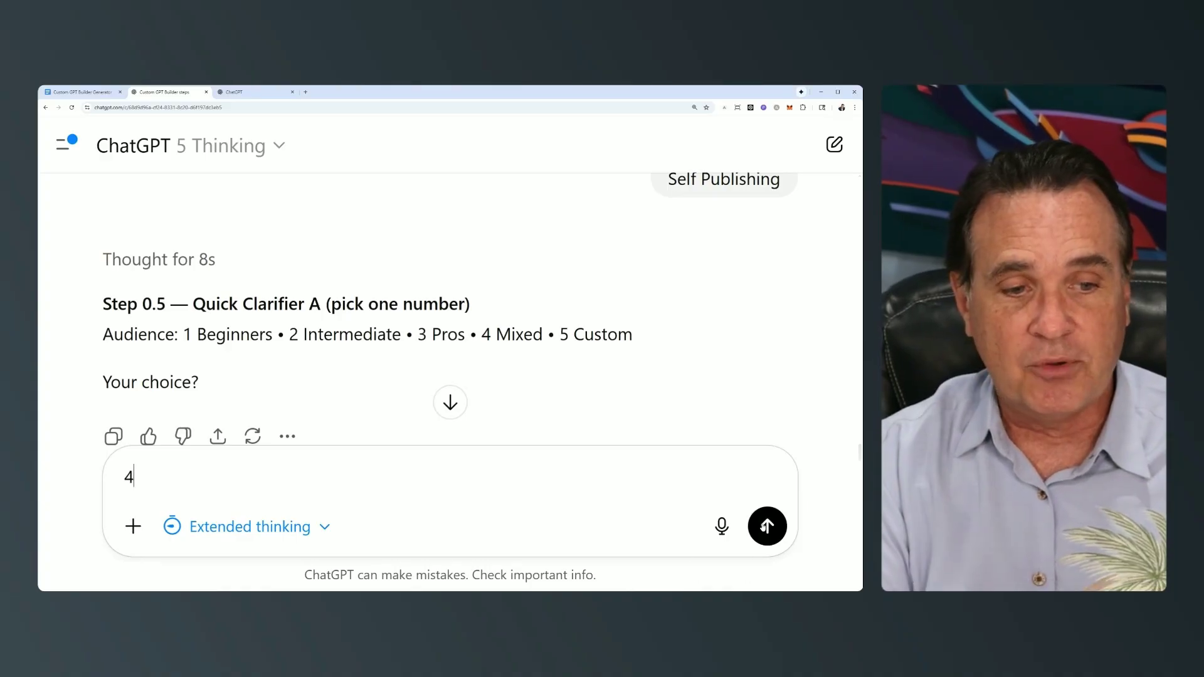
left_click(767, 527)
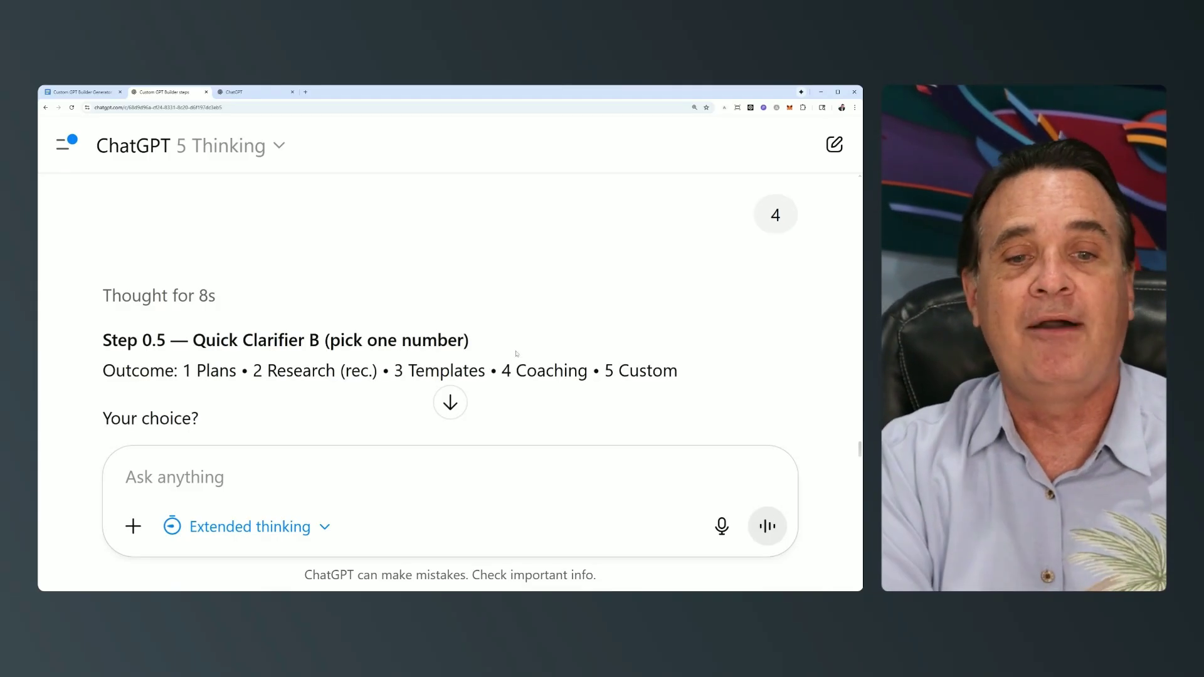
scroll(517, 354, "down", 1)
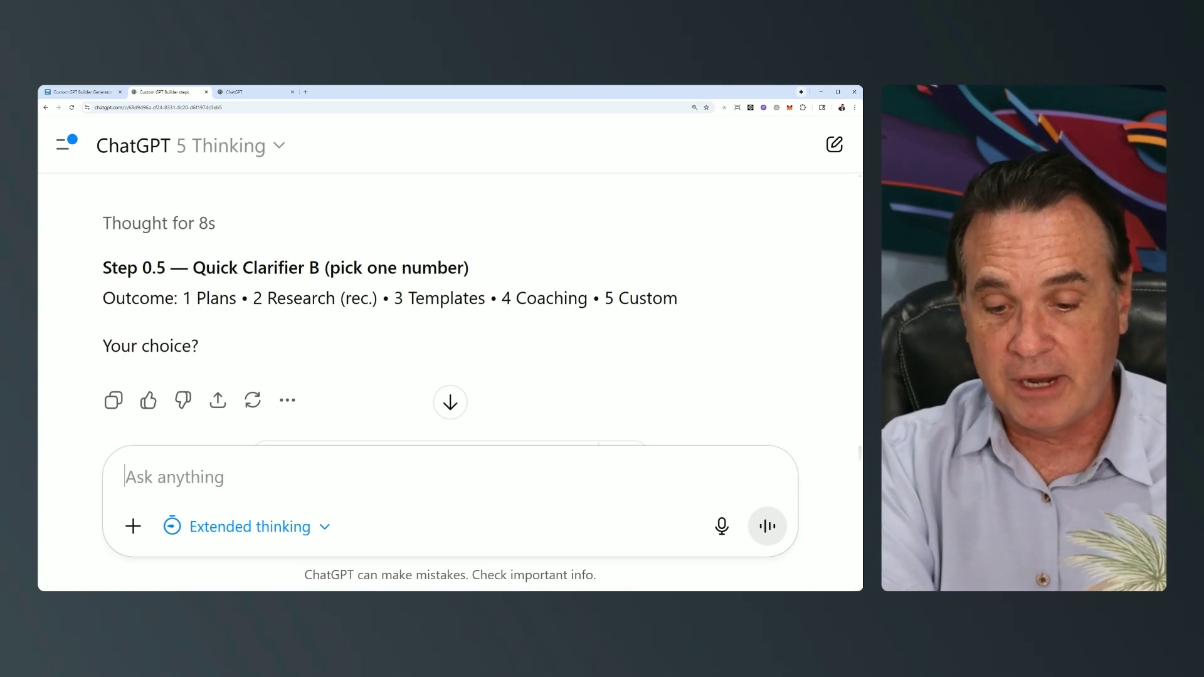
Reply 4 for the Coaching outcome and 4 for the Step-by-step deliverable
type("4")
key("Return")
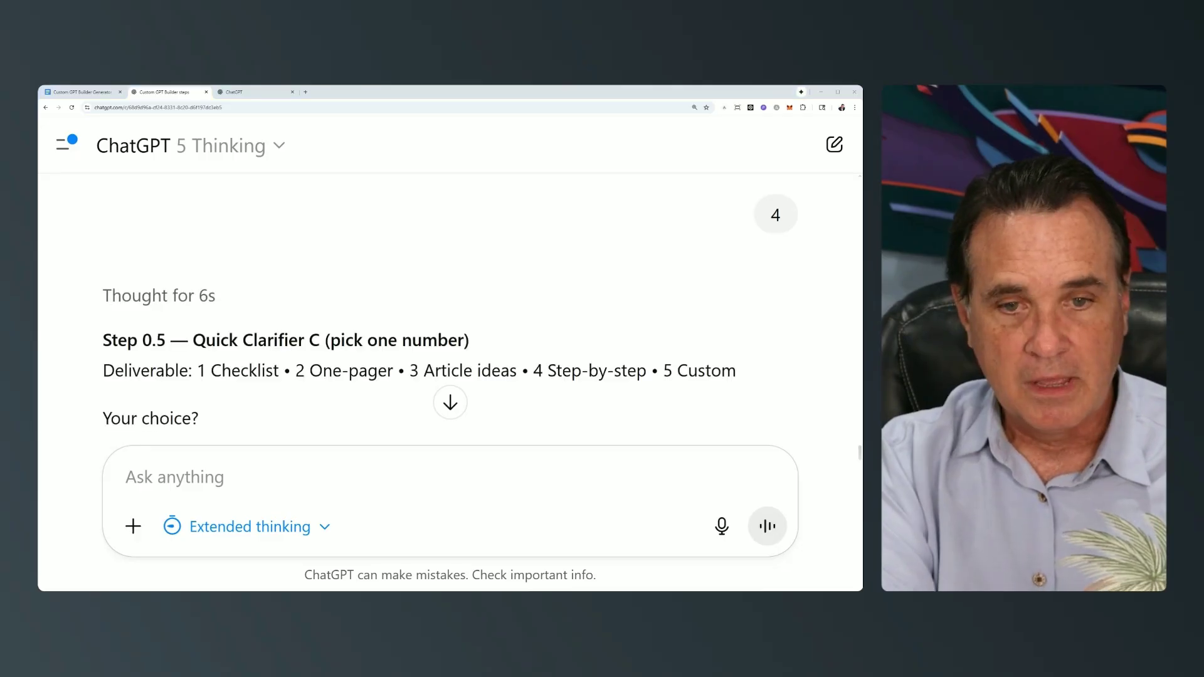
scroll(365, 317, "down", 1)
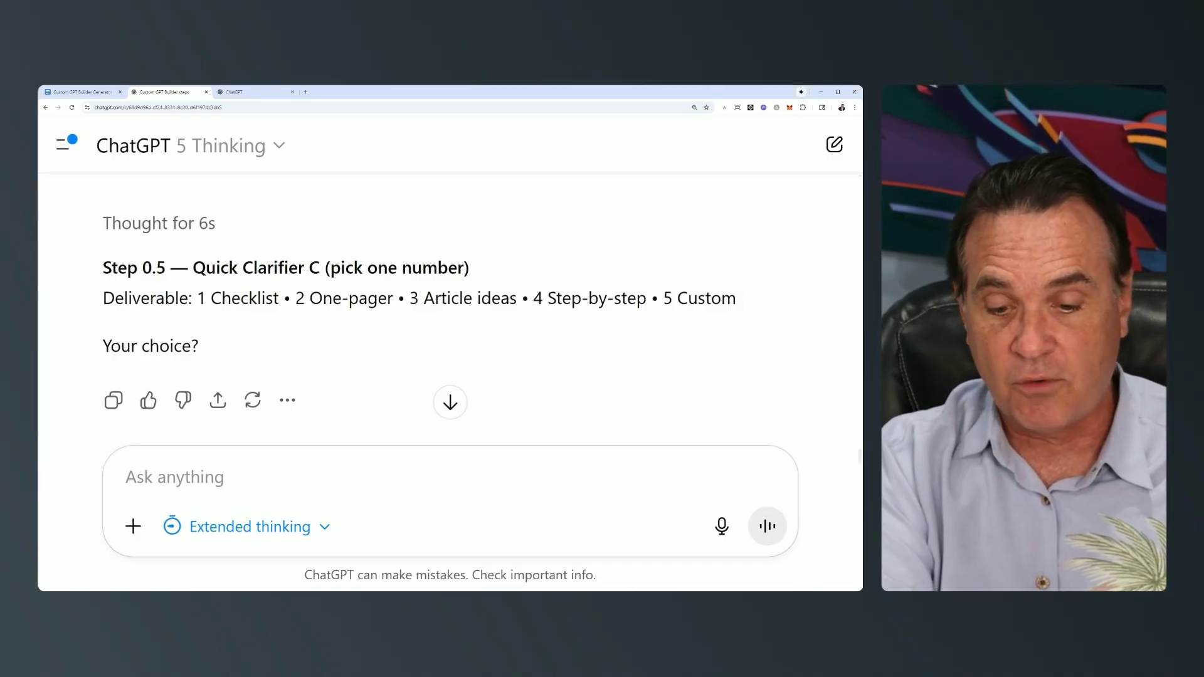
type("4")
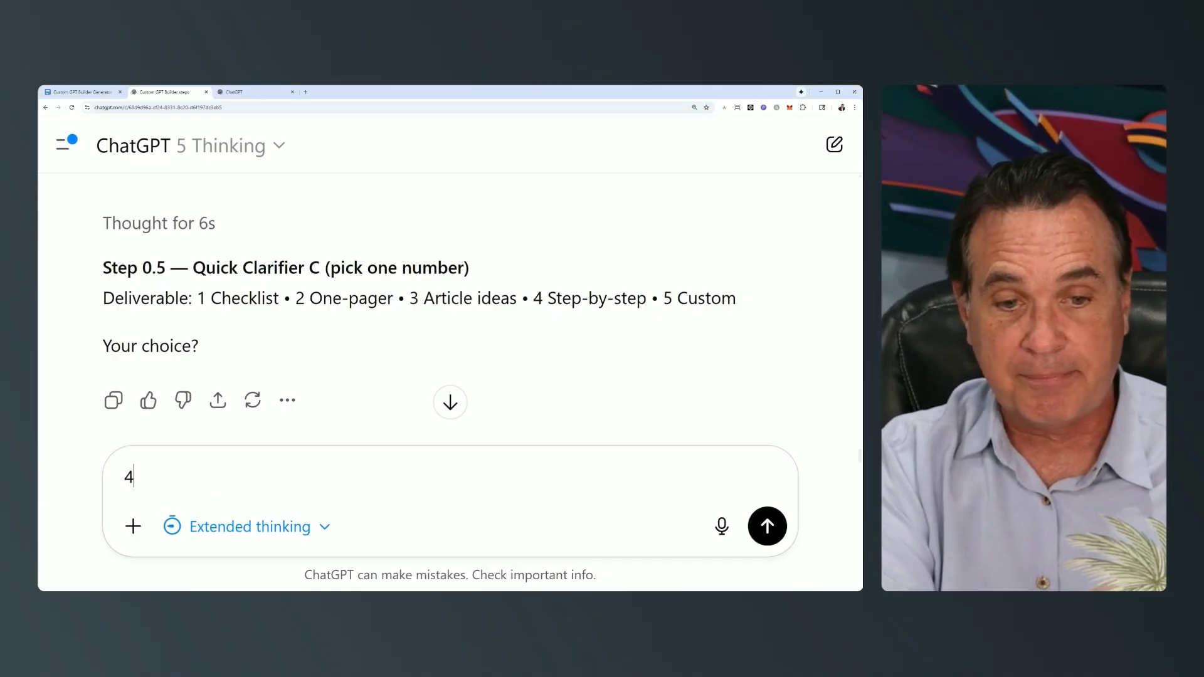
left_click(766, 529)
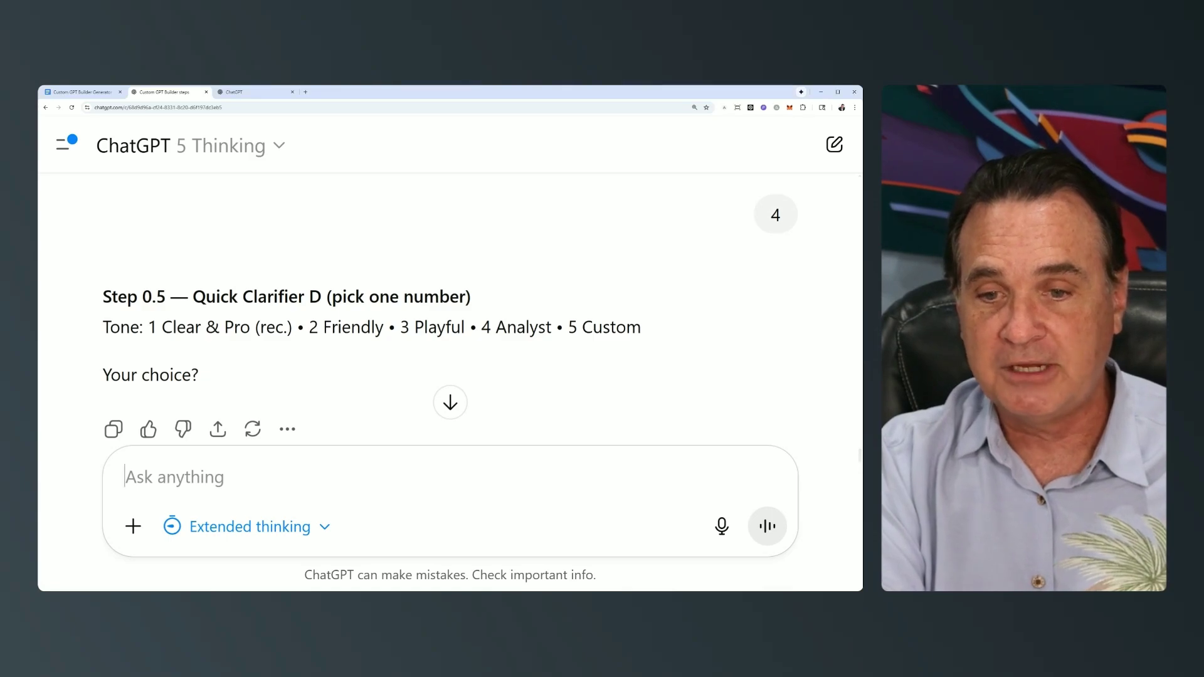
Reply 1 for the Clear & Pro tone and review the name options
type("1")
key("Return")
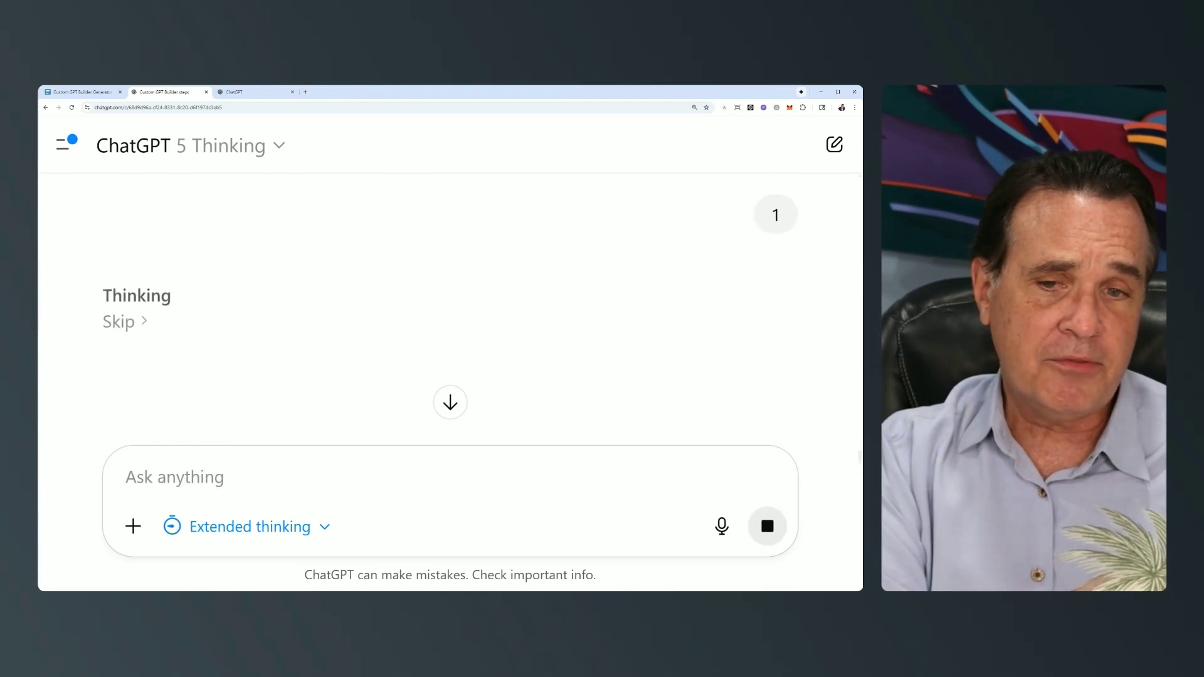
scroll(790, 432, "up", 5)
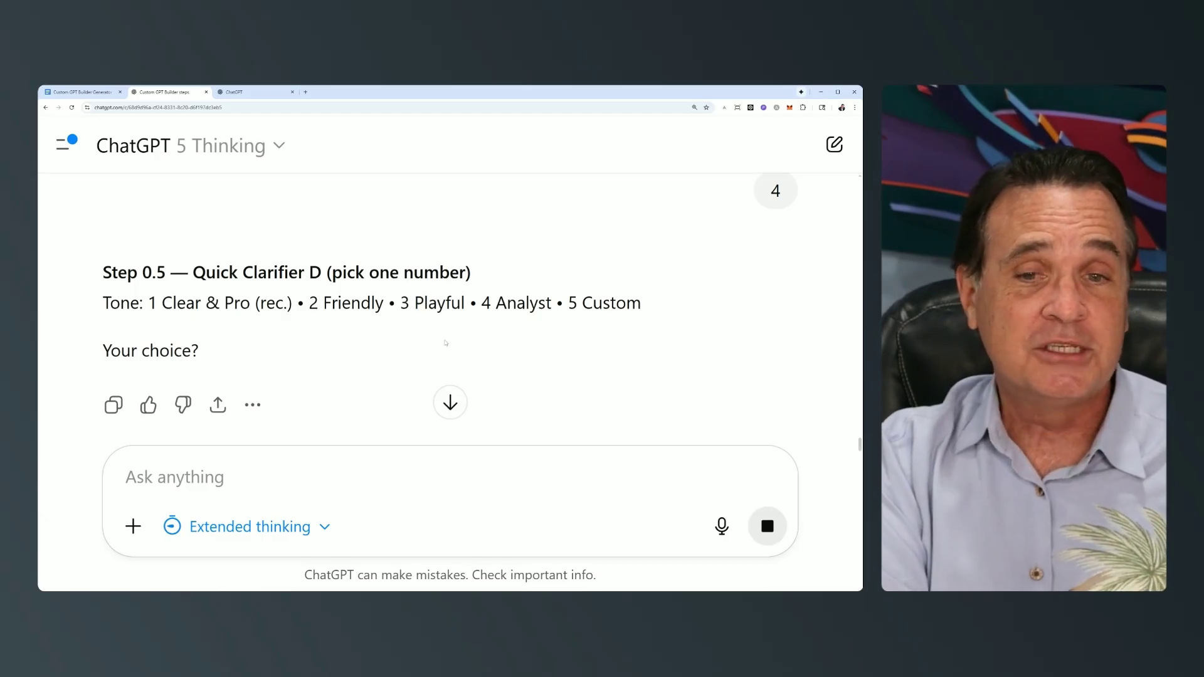
scroll(443, 332, "down", 1)
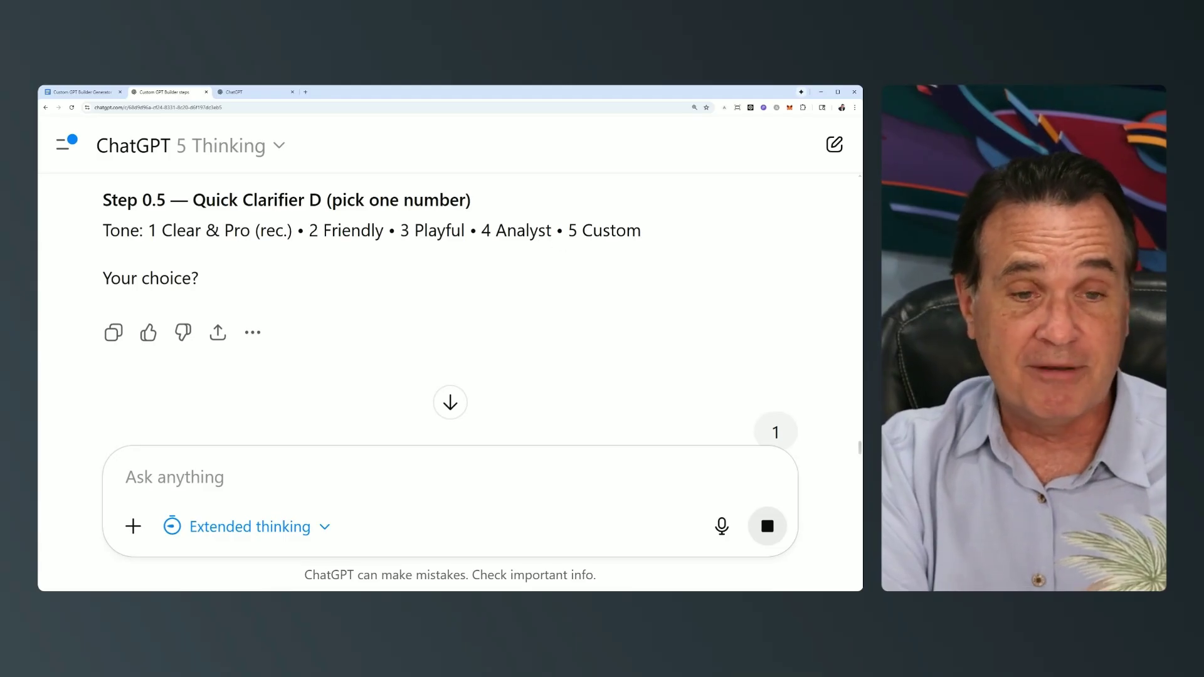
scroll(544, 269, "down", 1)
scroll(535, 258, "down", 2)
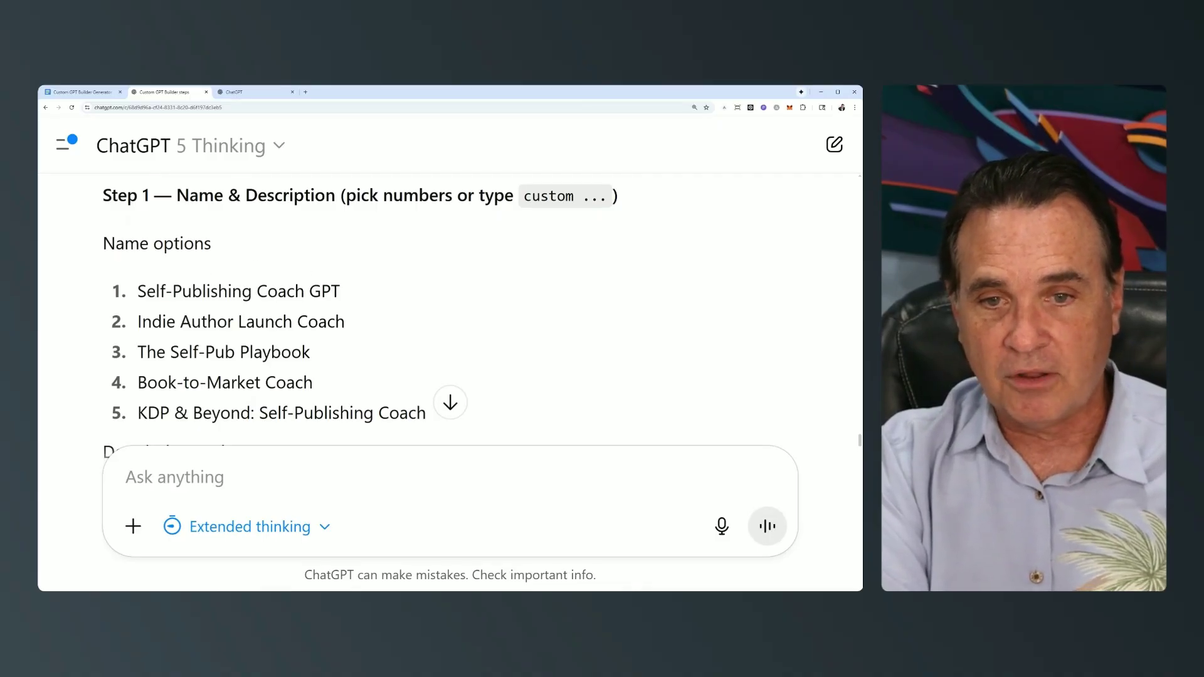
Reply '5, 3' to pick name option 5 and description option 3
scroll(159, 332, "down", 1)
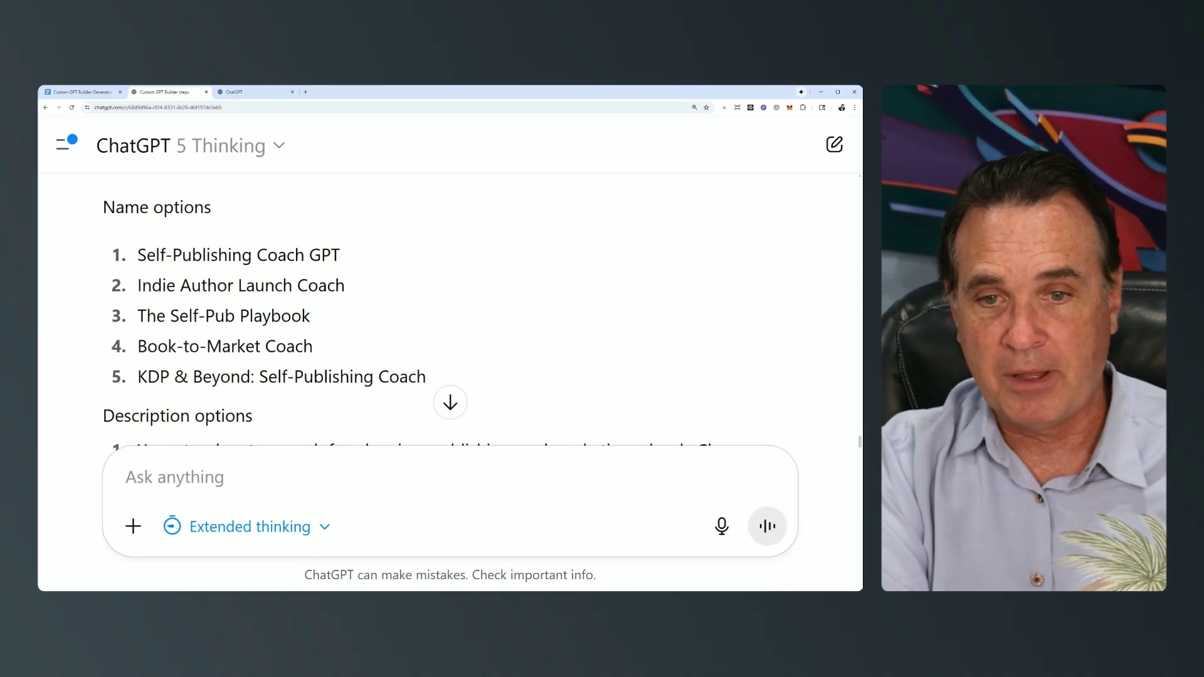
scroll(420, 312, "down", 1)
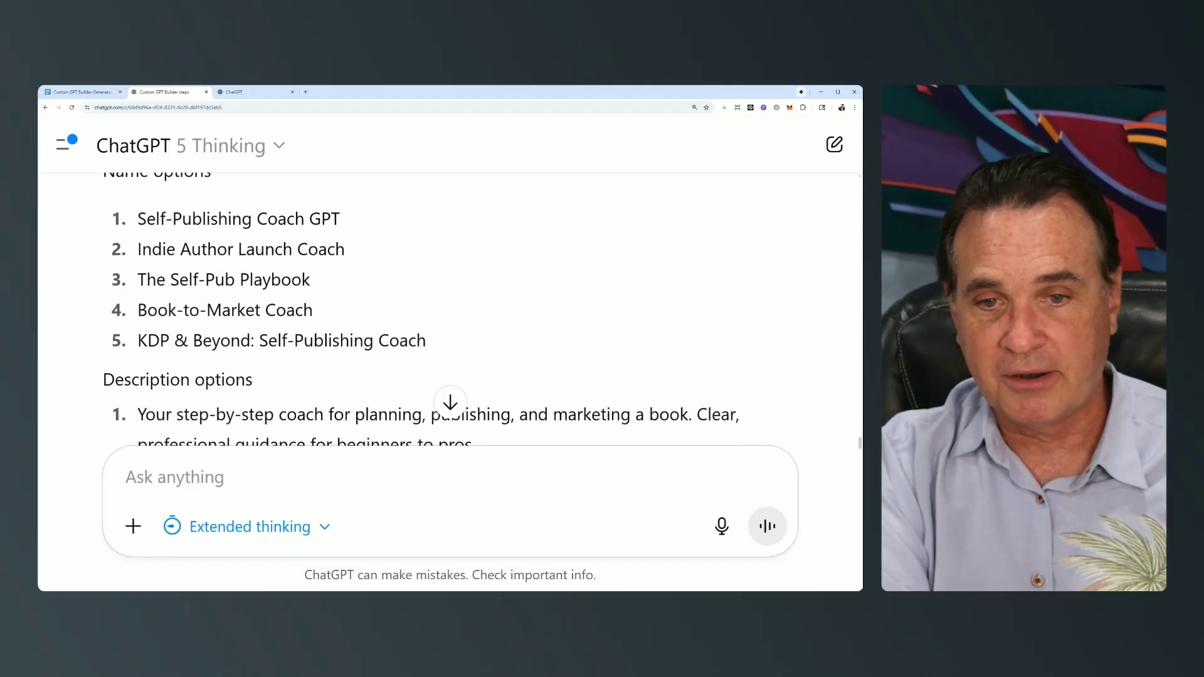
scroll(139, 318, "down", 1)
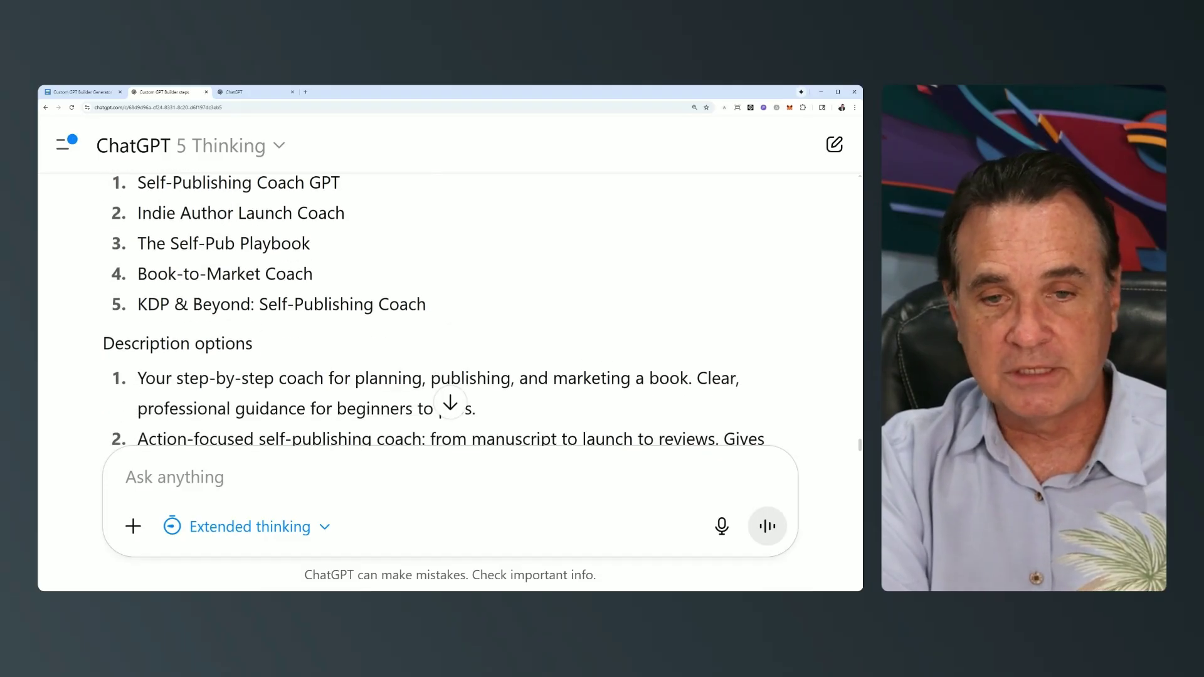
scroll(436, 310, "down", 3)
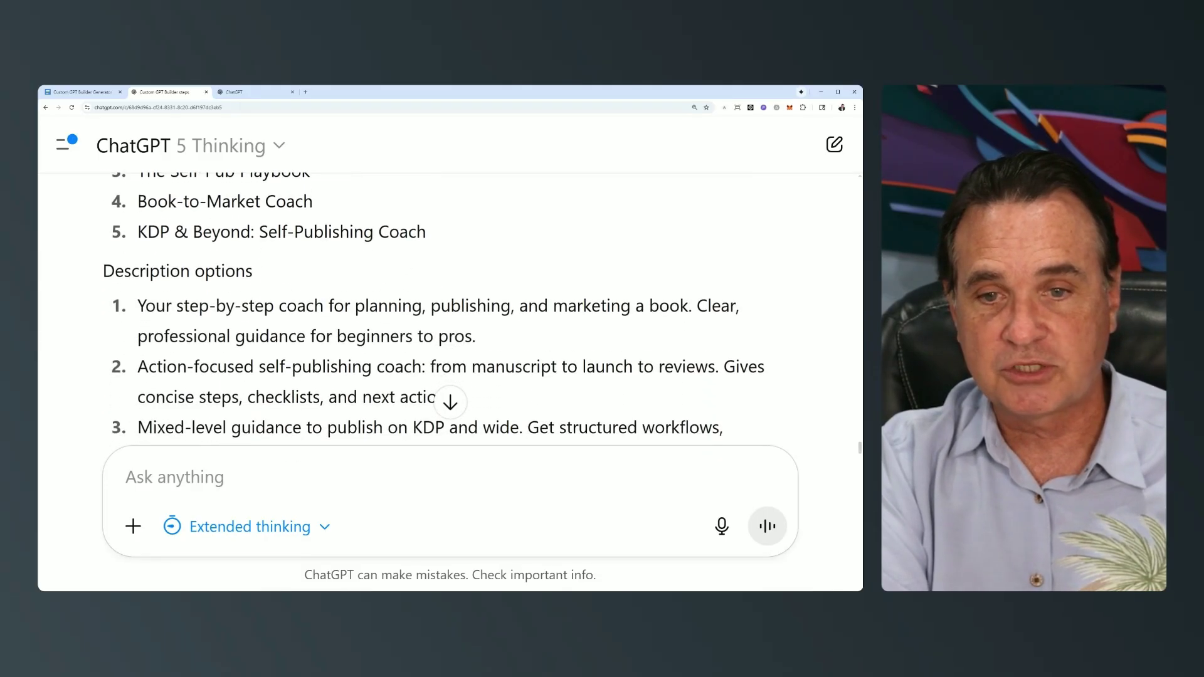
scroll(439, 314, "down", 4)
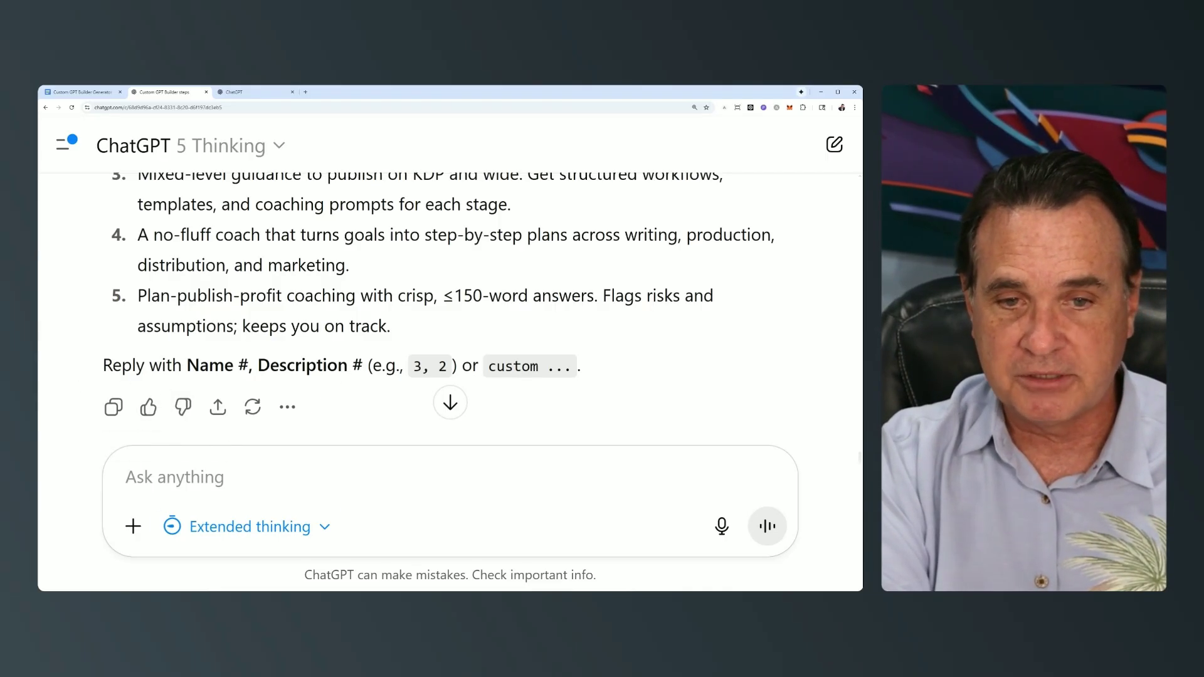
scroll(245, 440, "up", 5)
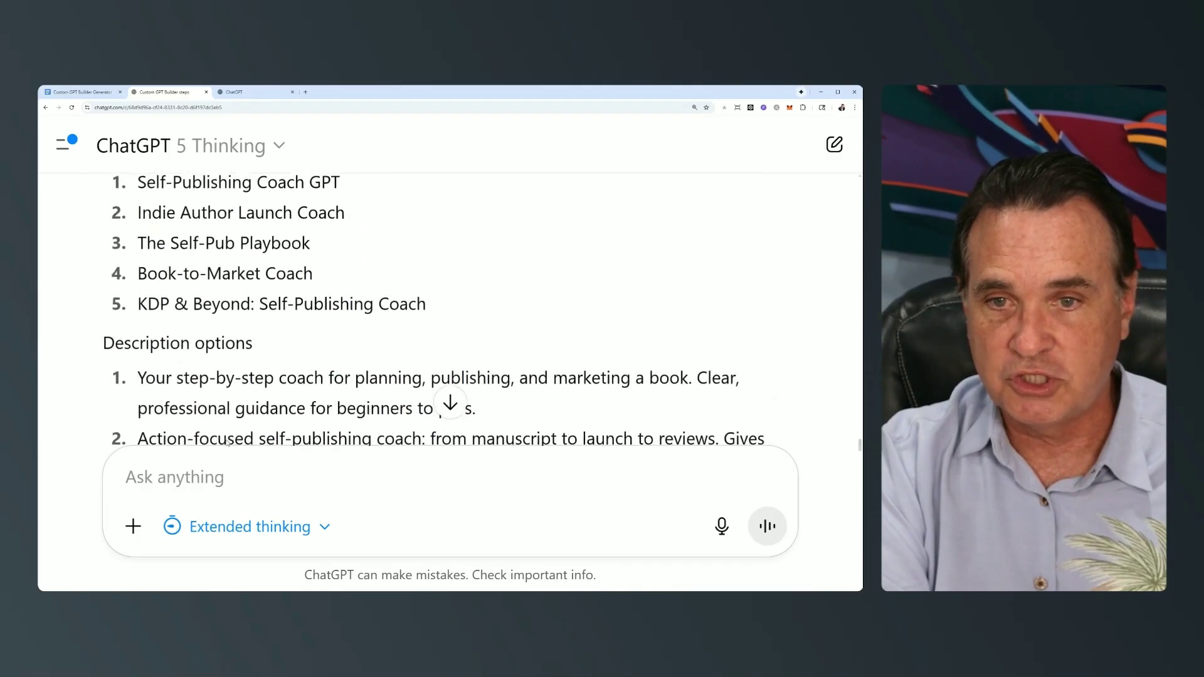
scroll(248, 437, "up", 1)
scroll(248, 438, "down", 2)
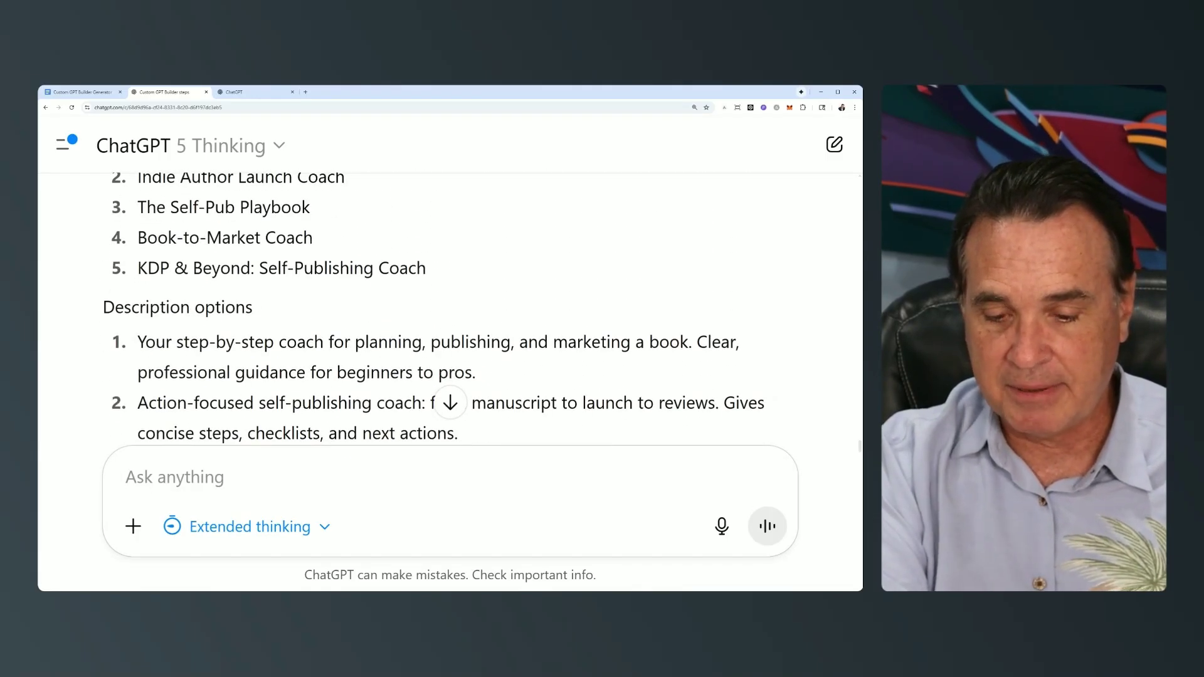
type("5,")
scroll(439, 301, "down", 1)
scroll(440, 301, "down", 3)
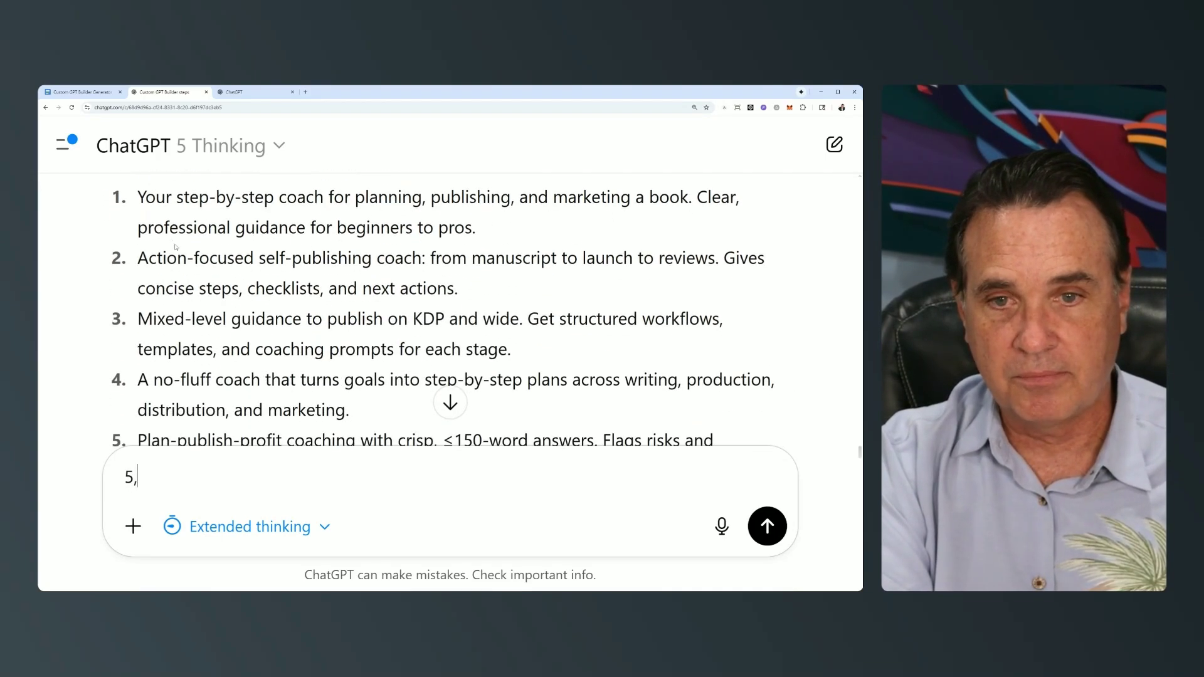
scroll(171, 288, "down", 3)
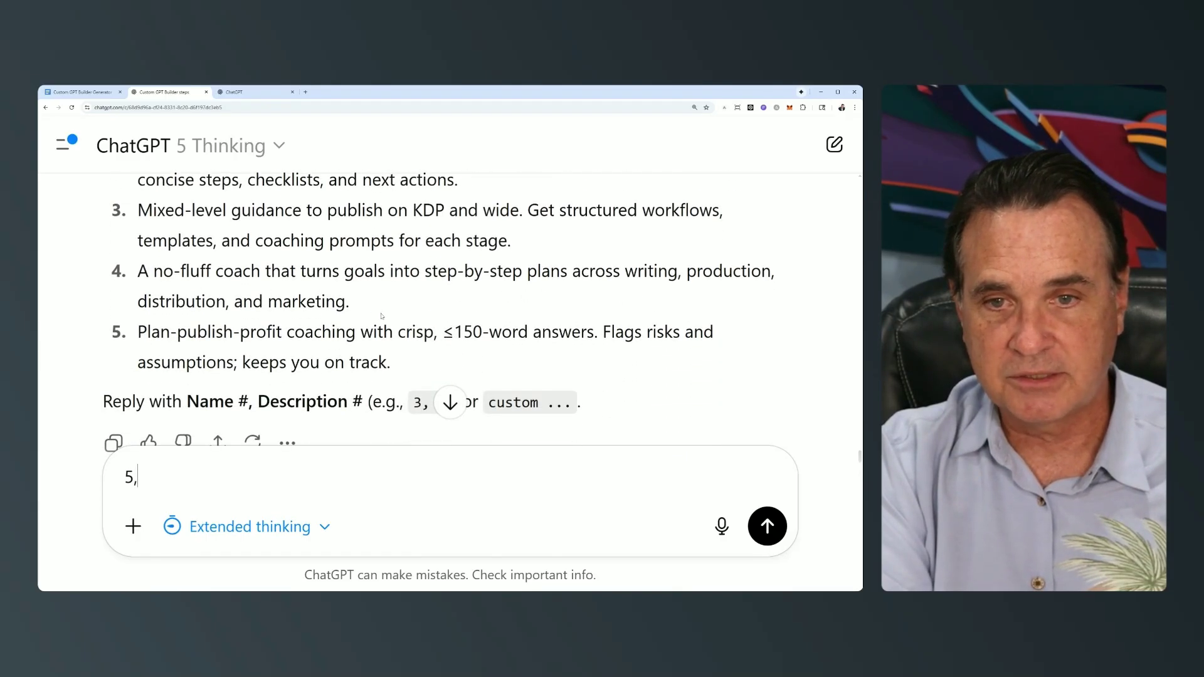
scroll(439, 313, "up", 1)
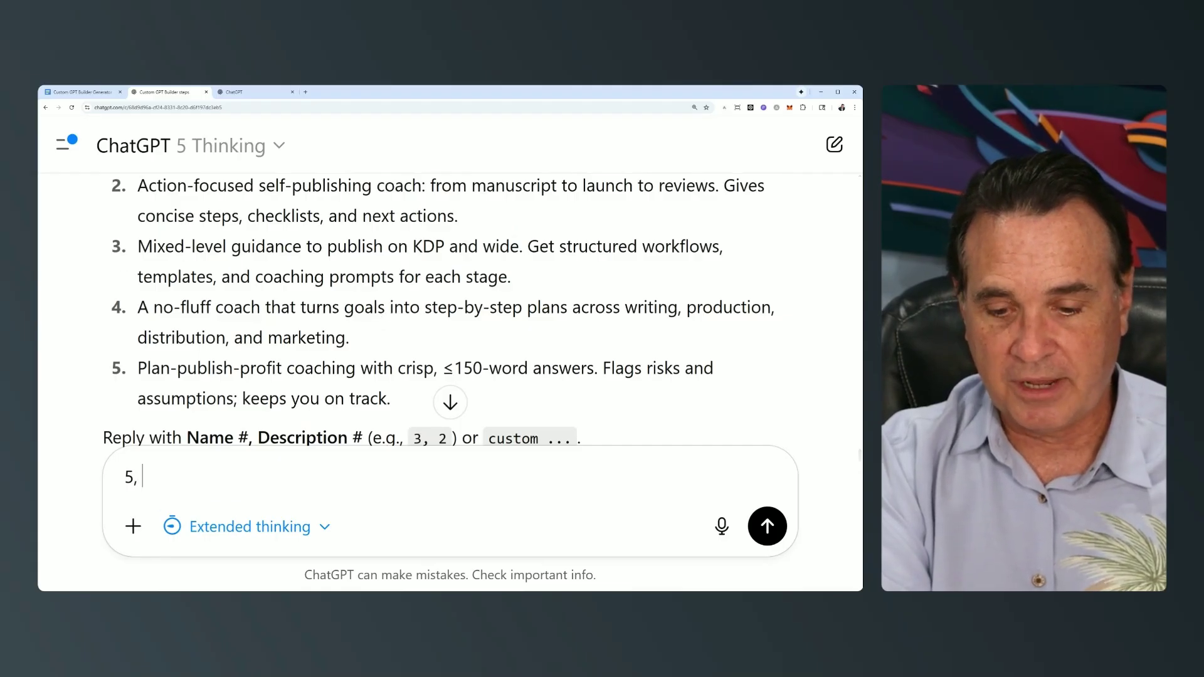
type("3")
key("Return")
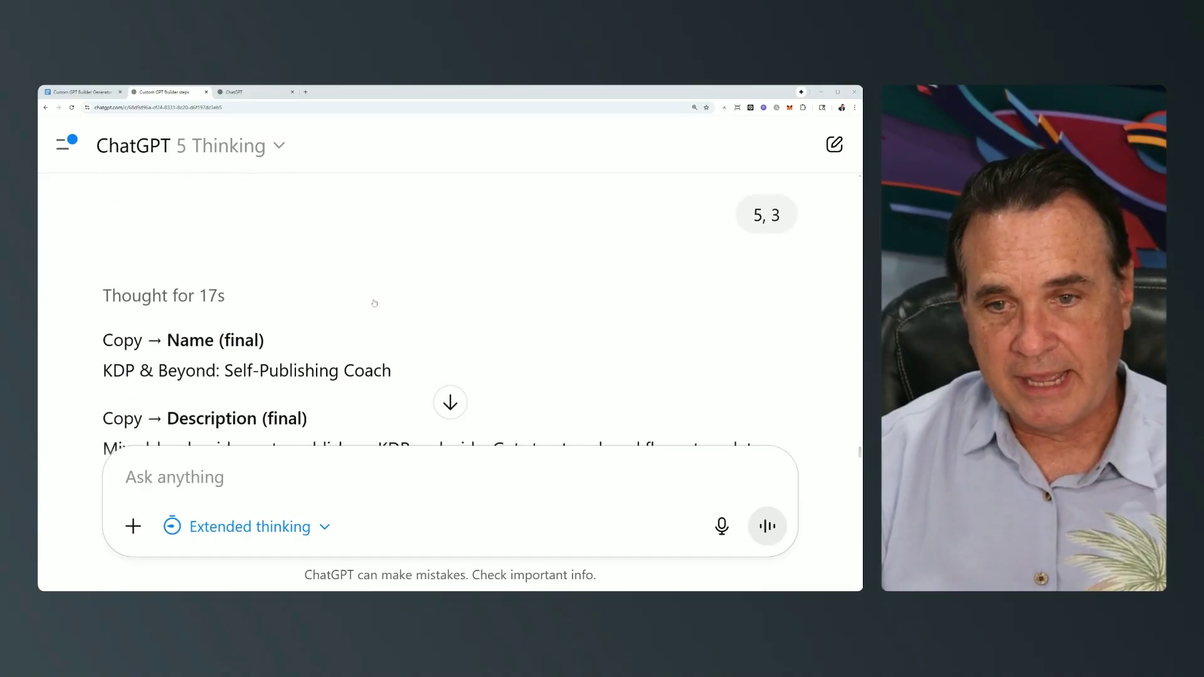
Review the final name 'KDP & Beyond: Self-Publishing Coach' and its description in the reply
scroll(375, 303, "down", 2)
scroll(405, 276, "down", 1)
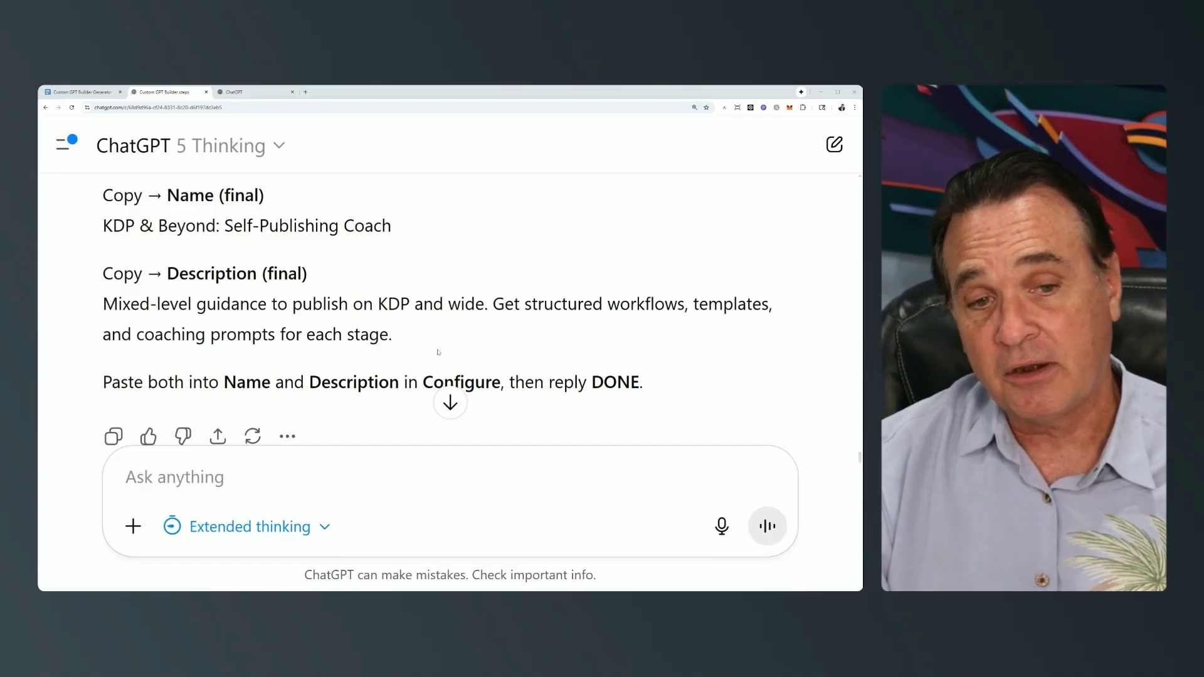
scroll(444, 354, "up", 1)
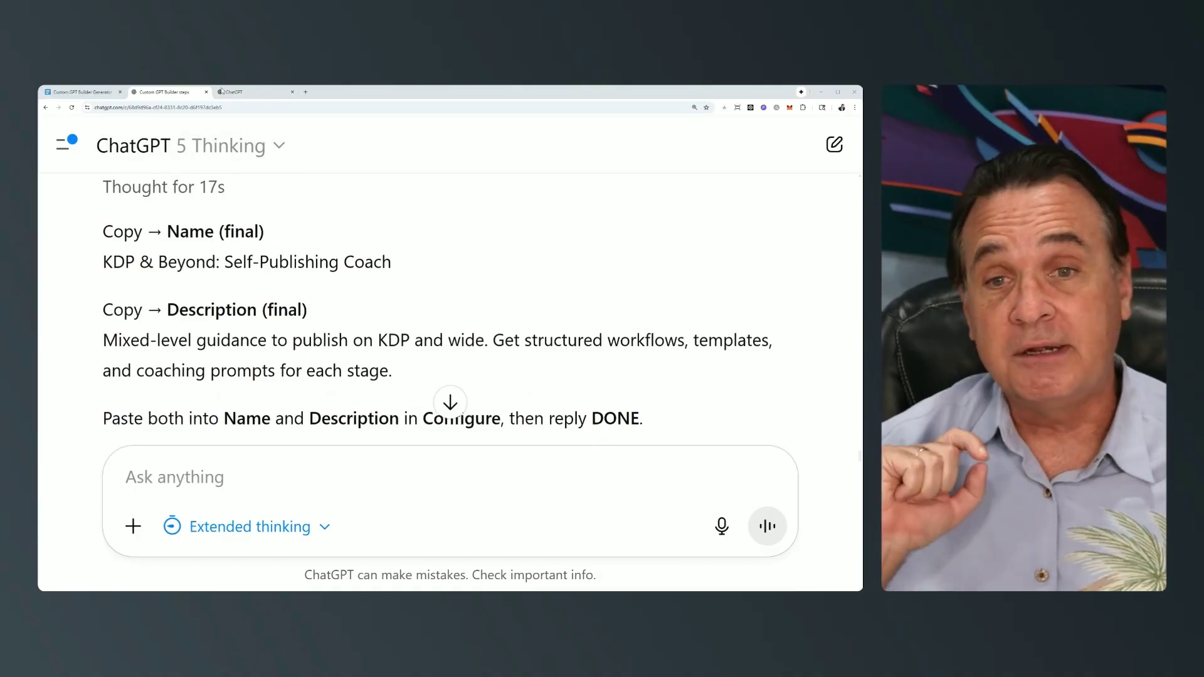
Start a new custom GPT from the GPTs page in the other ChatGPT tab
left_click(255, 94)
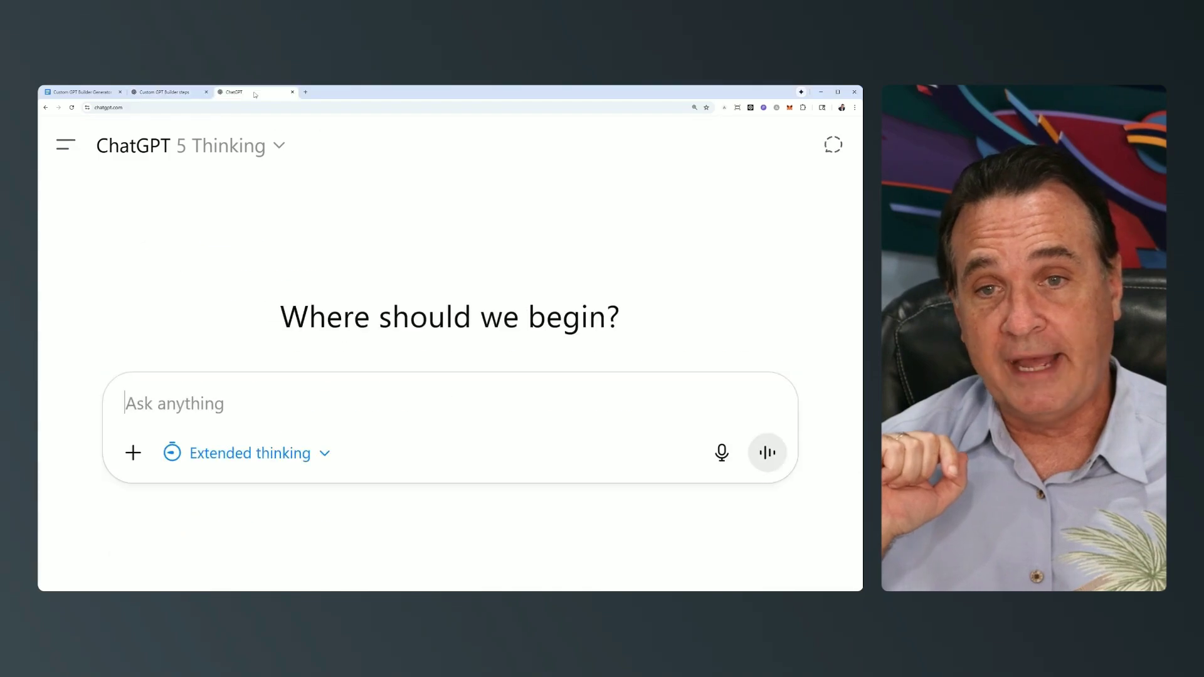
left_click(66, 145)
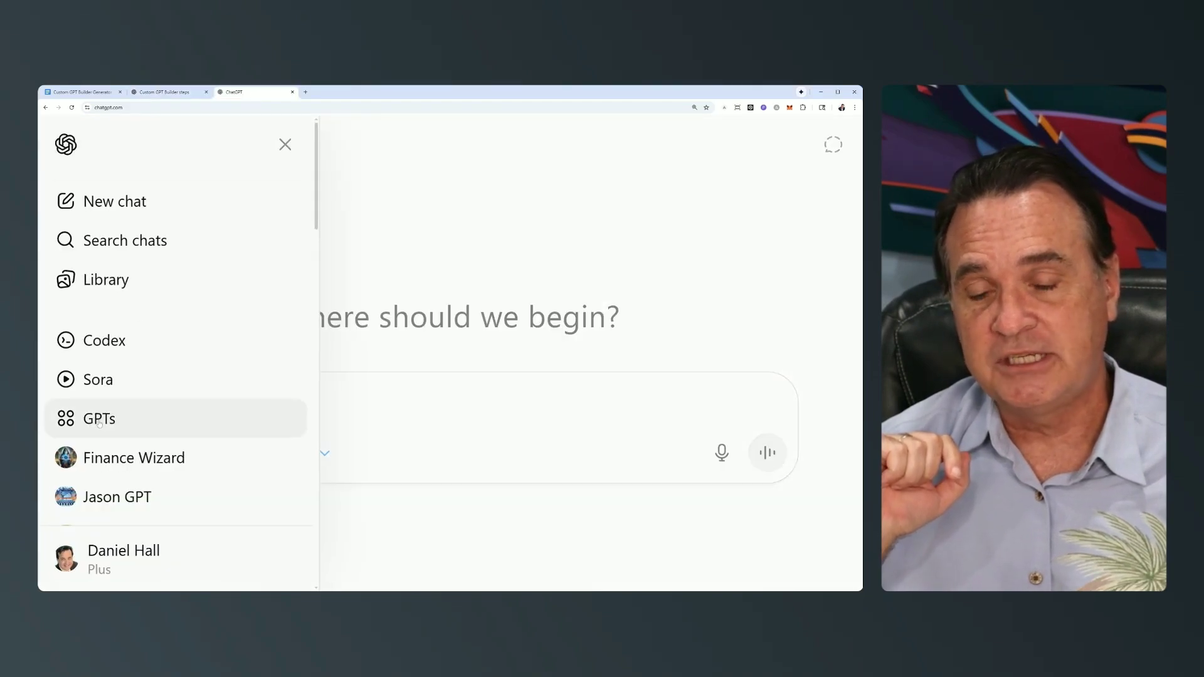
left_click(285, 145)
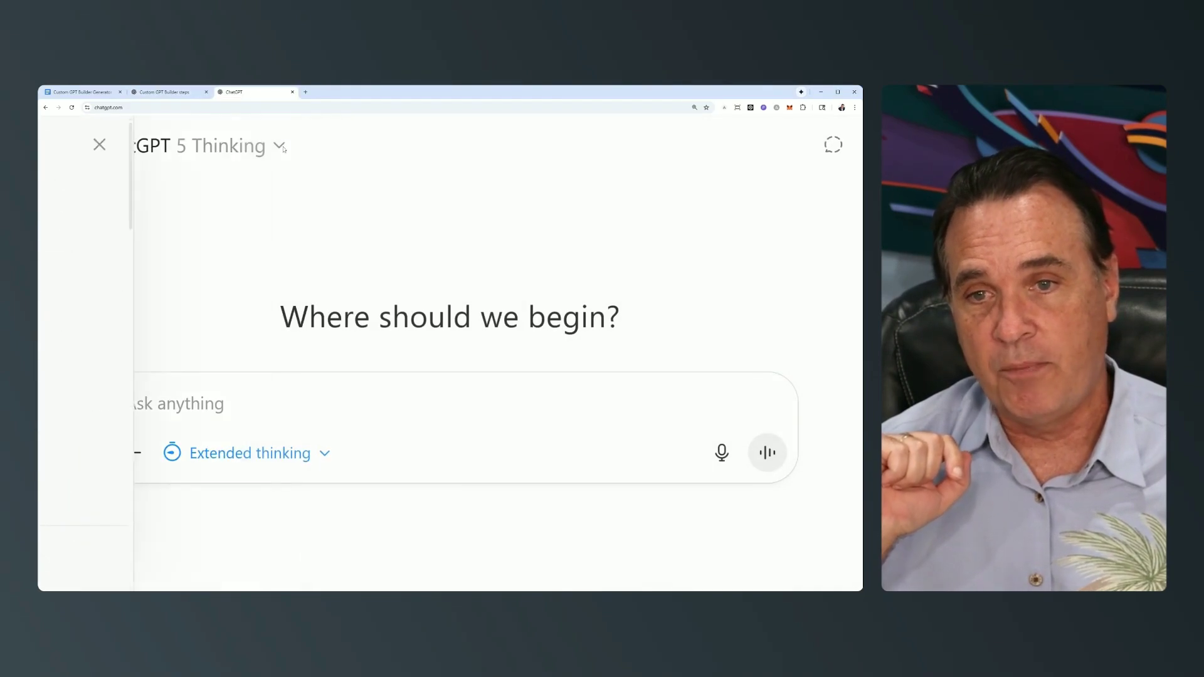
left_click(65, 145)
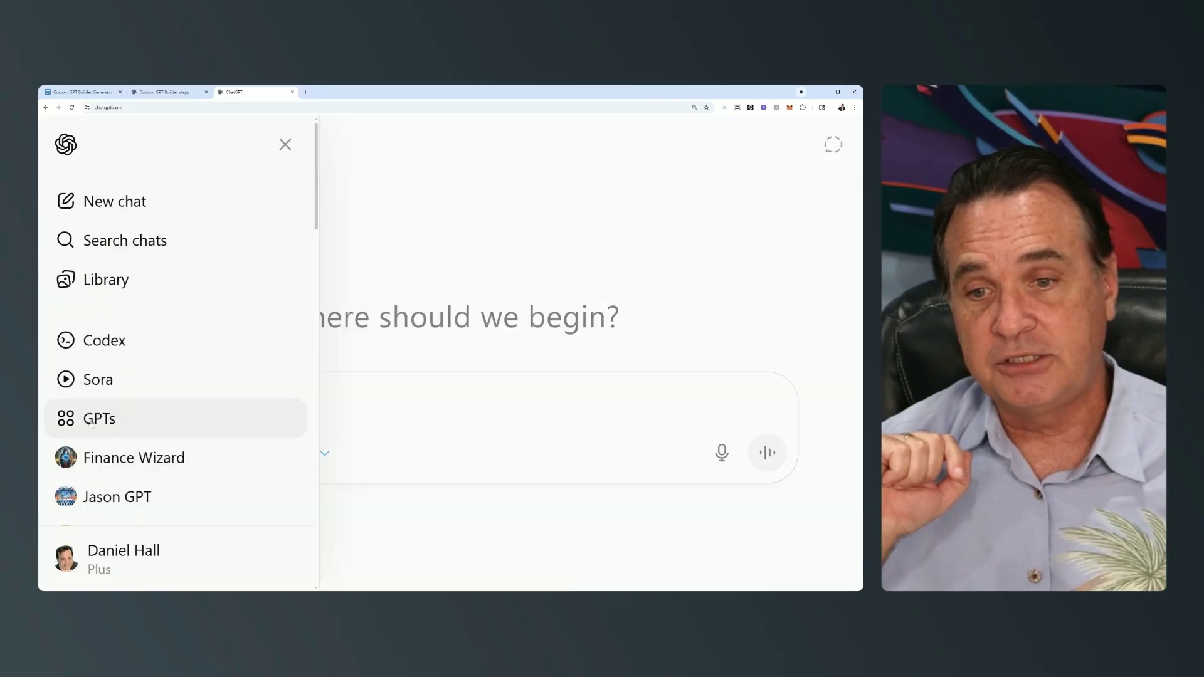
left_click(96, 422)
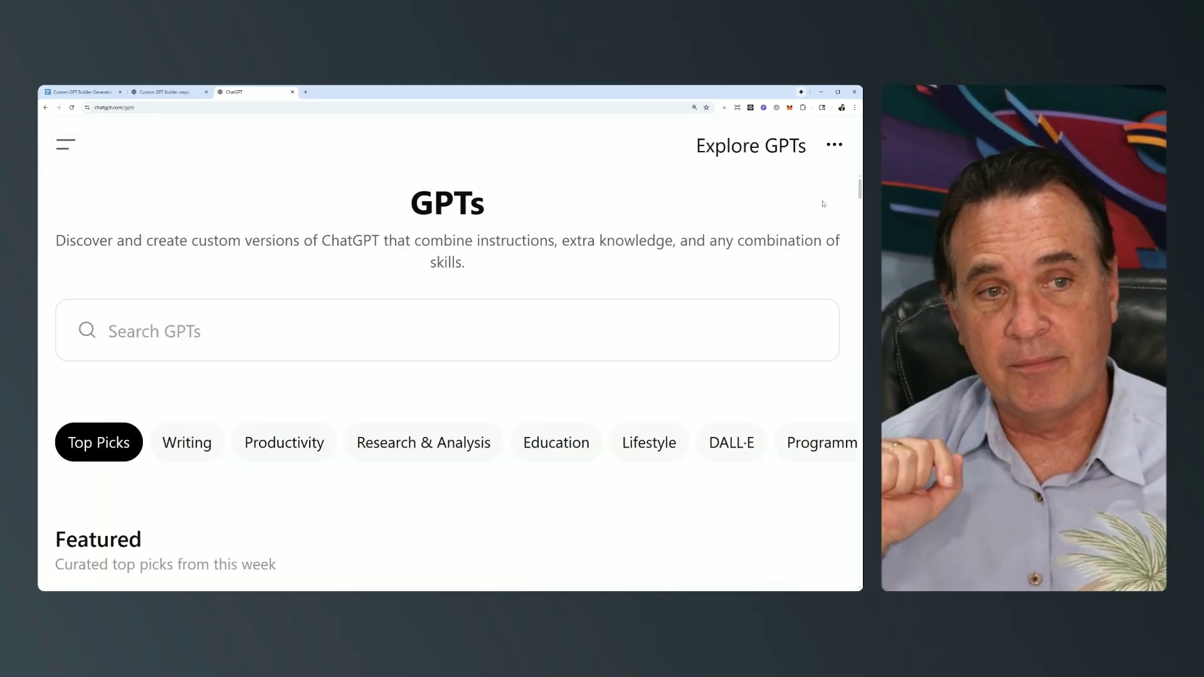
left_click(830, 148)
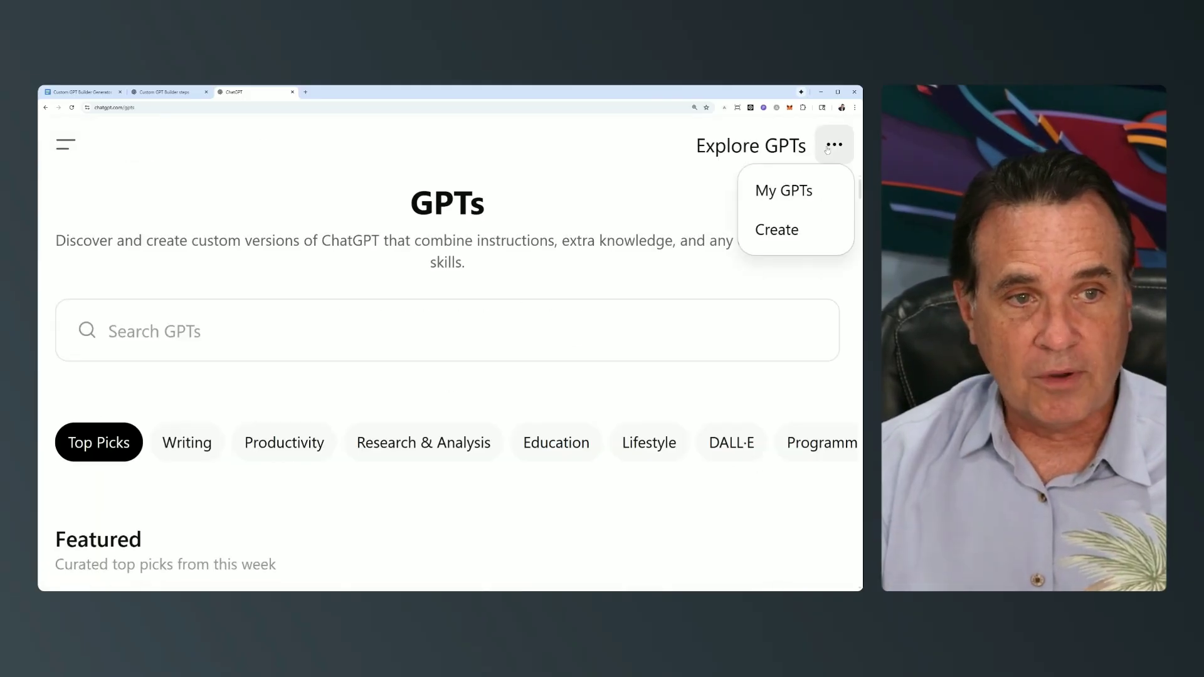
left_click(777, 230)
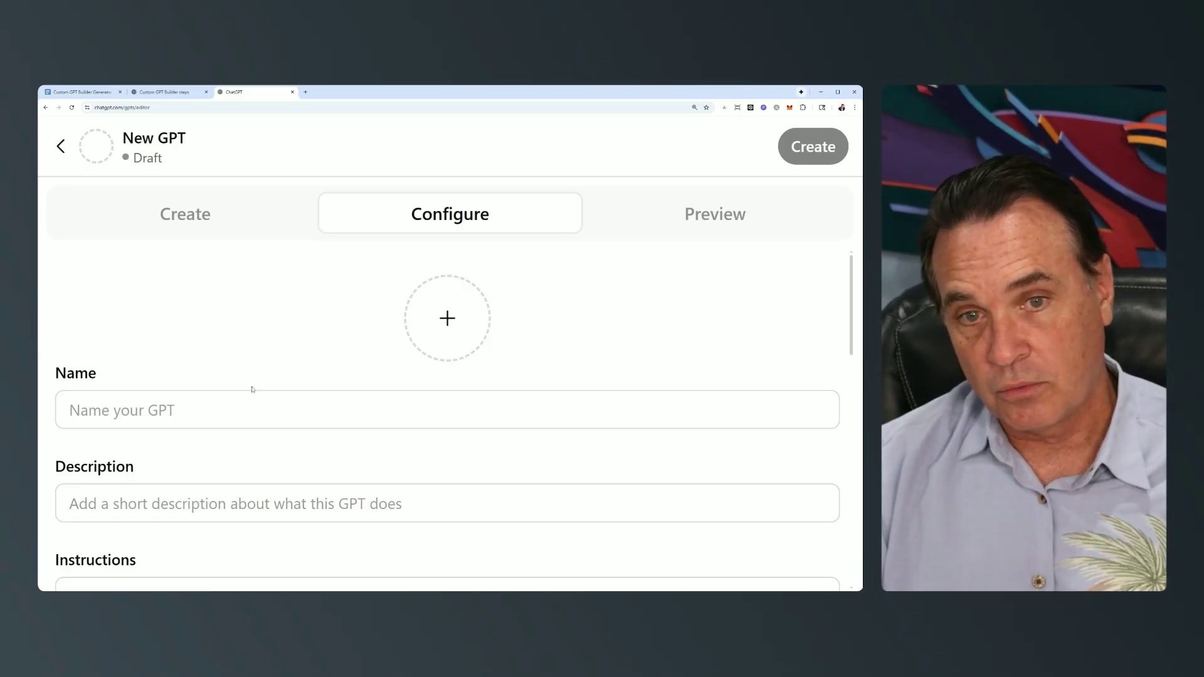
Paste the final name 'KDP & Beyond: Self-Publishing Coach' into the GPT draft's Name field
left_click(164, 93)
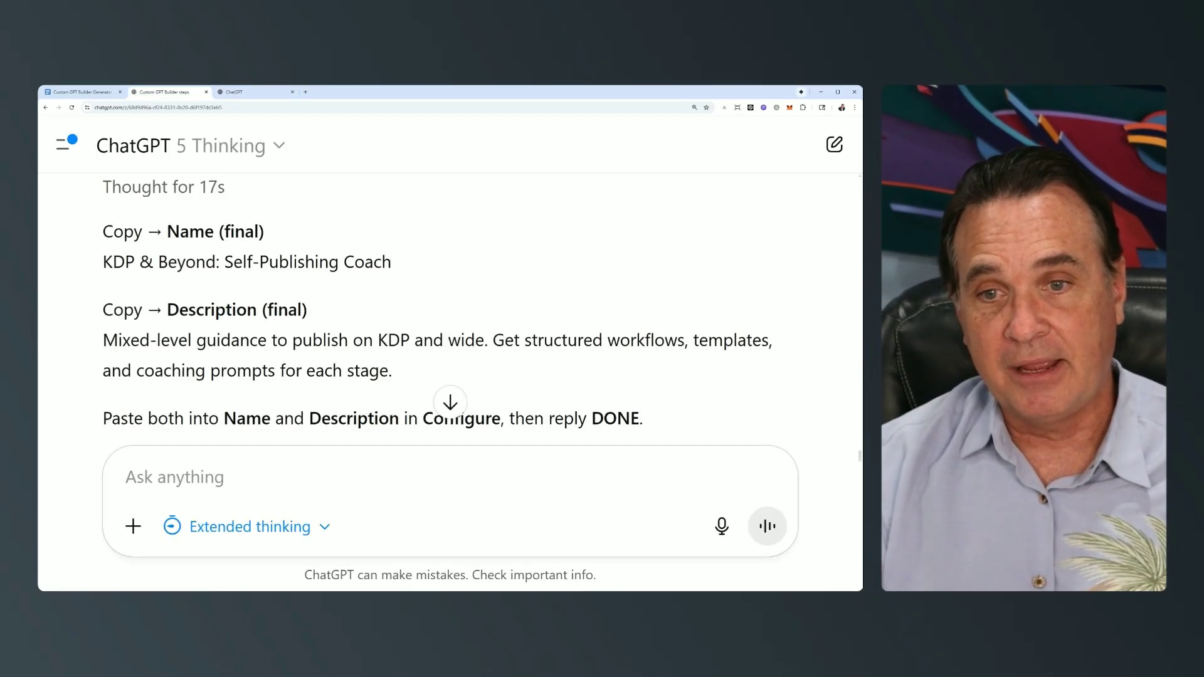
left_click_drag(101, 262, 392, 262)
key("ctrl+c")
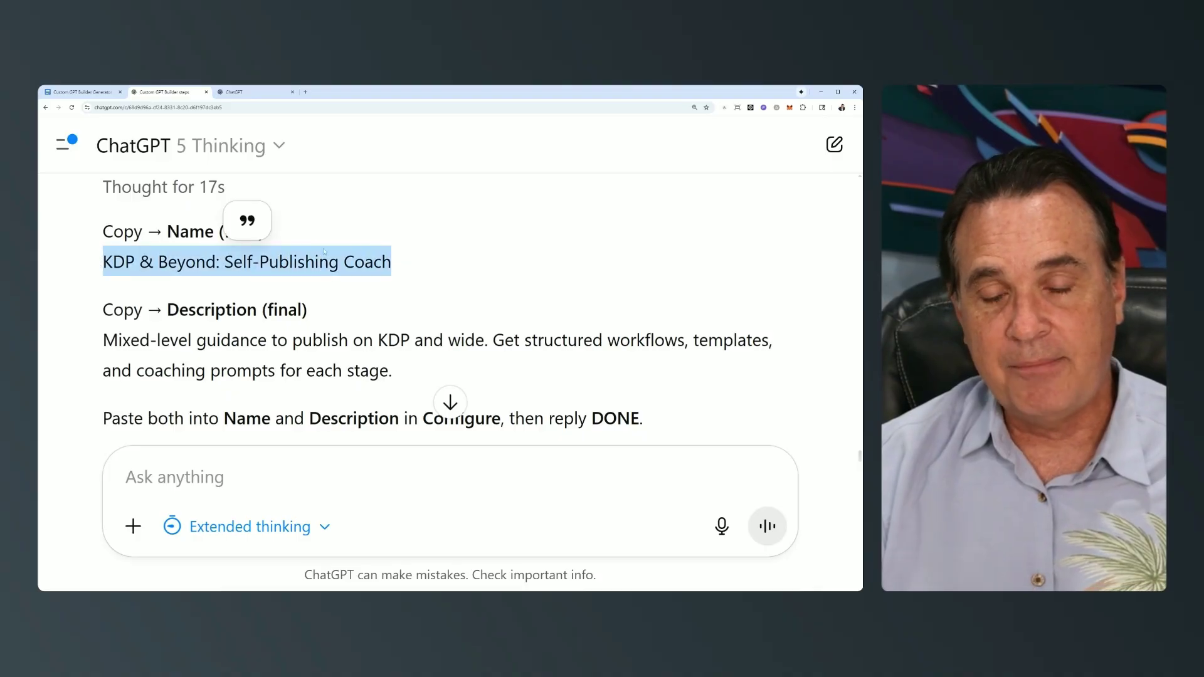
key("ctrl+Tab")
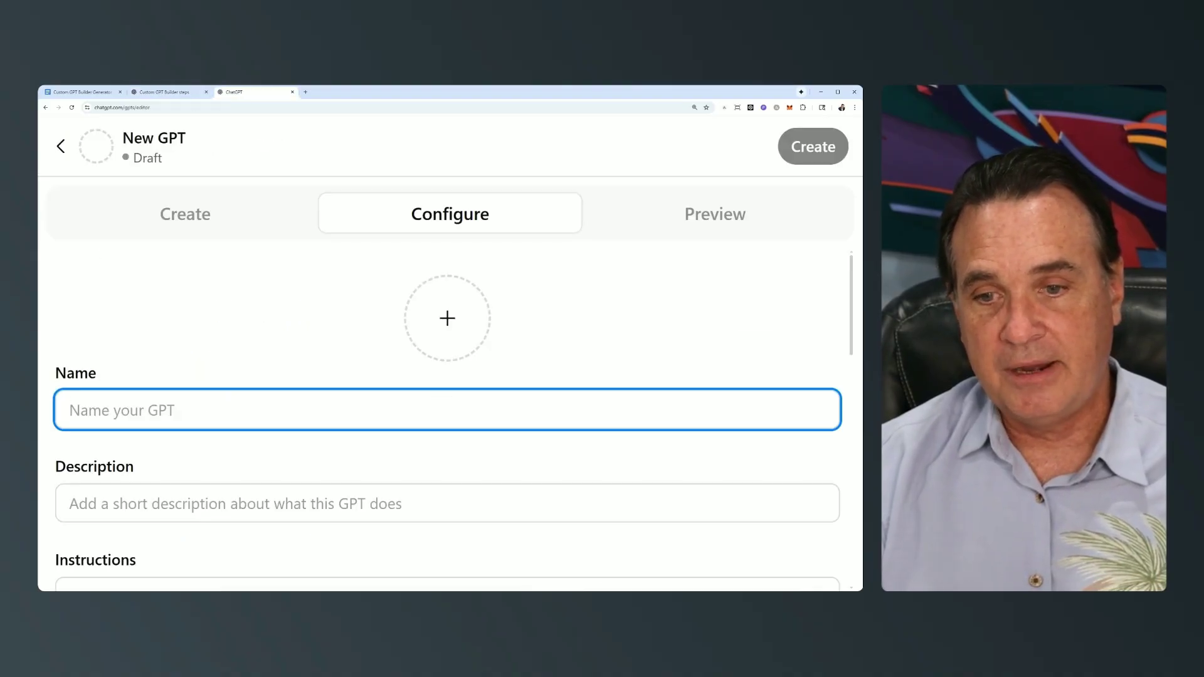
key("ctrl+v")
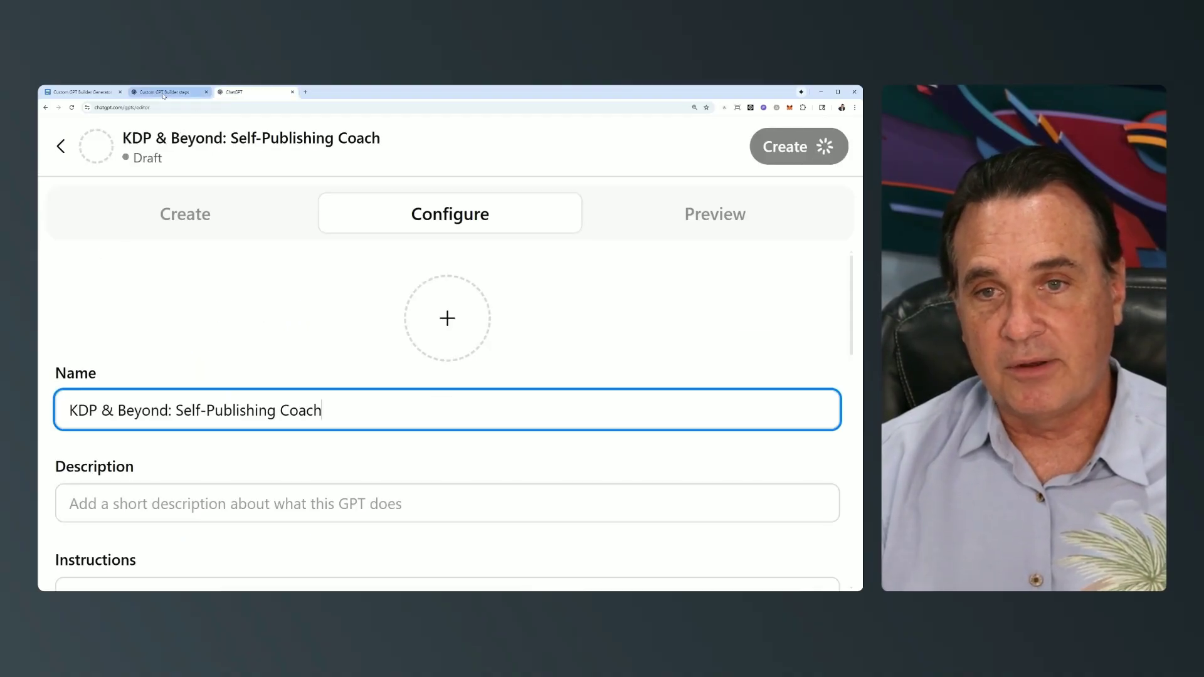
Paste the final description into the GPT draft's Description field, then return to the chat
left_click(164, 94)
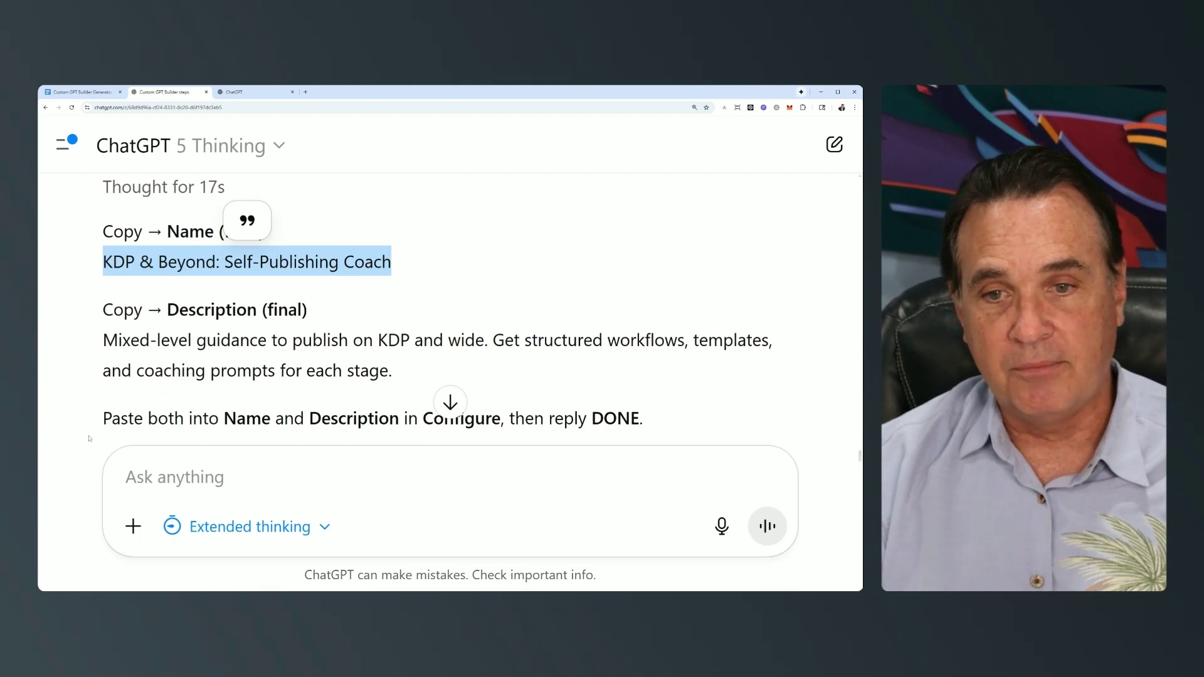
left_click_drag(101, 342, 392, 372)
key("ctrl+c")
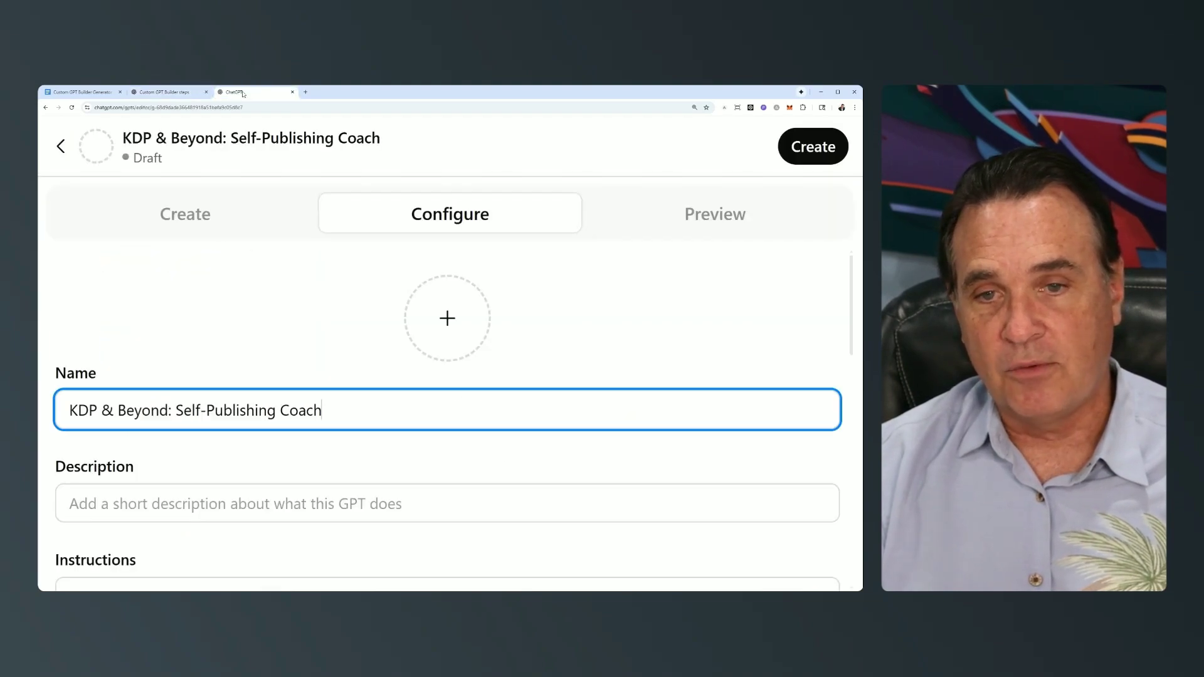
scroll(447, 414, "down", 1)
key("Tab")
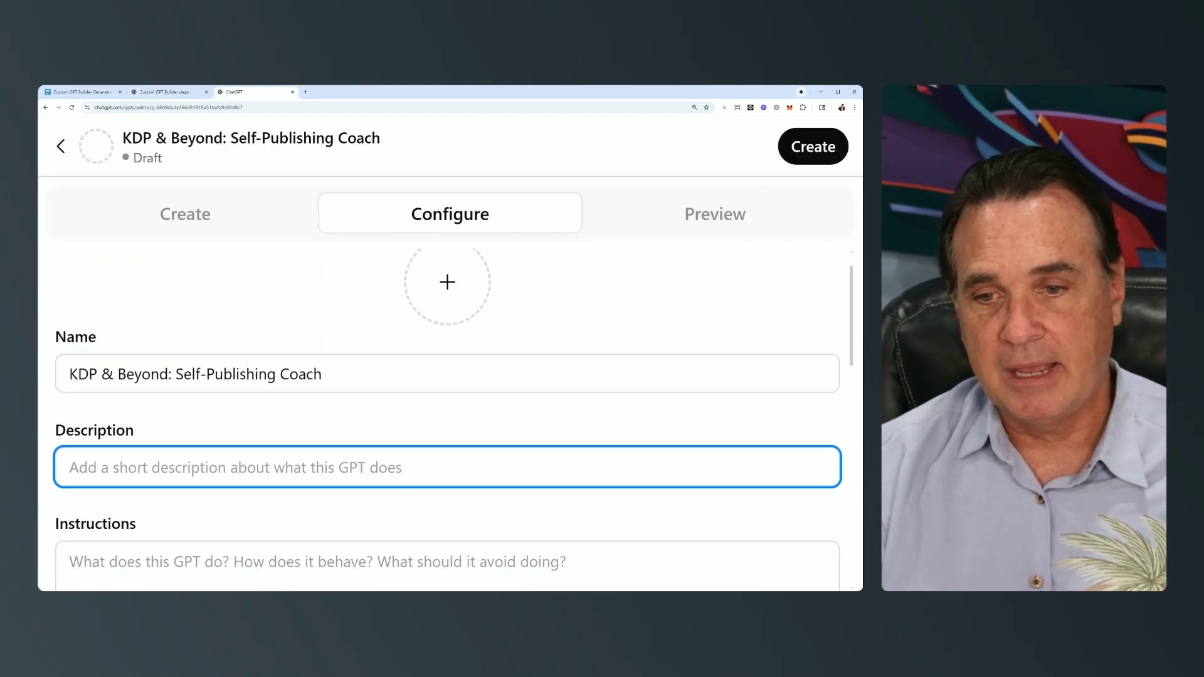
key("ctrl+v")
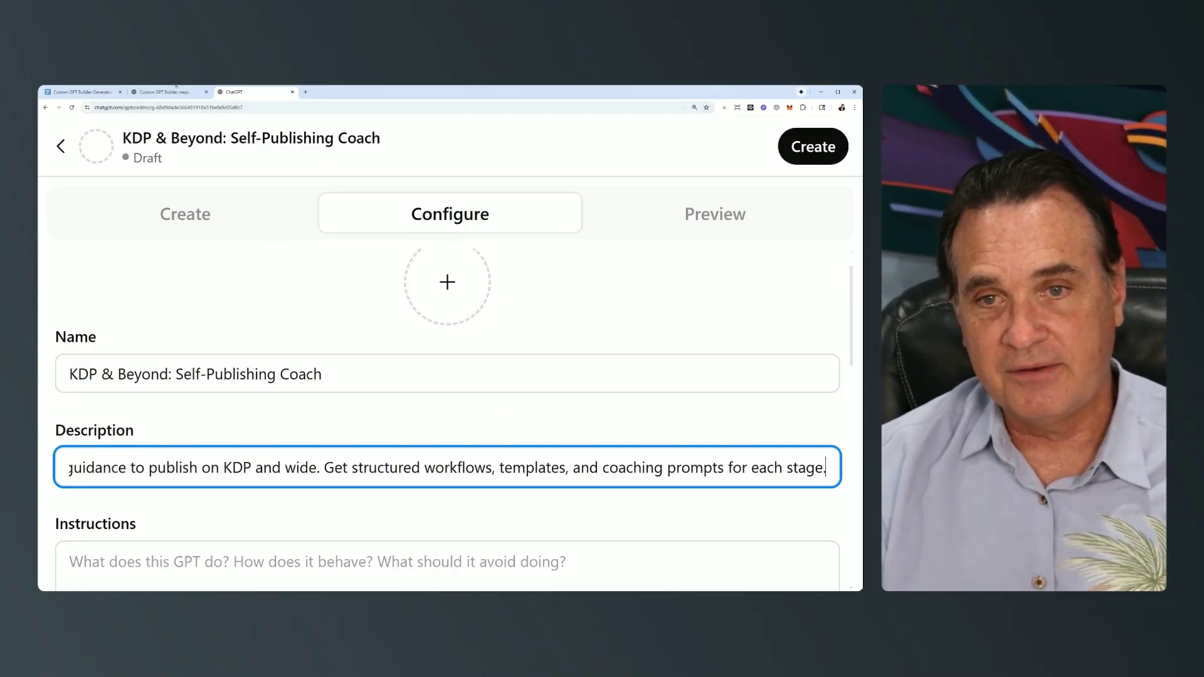
left_click(167, 95)
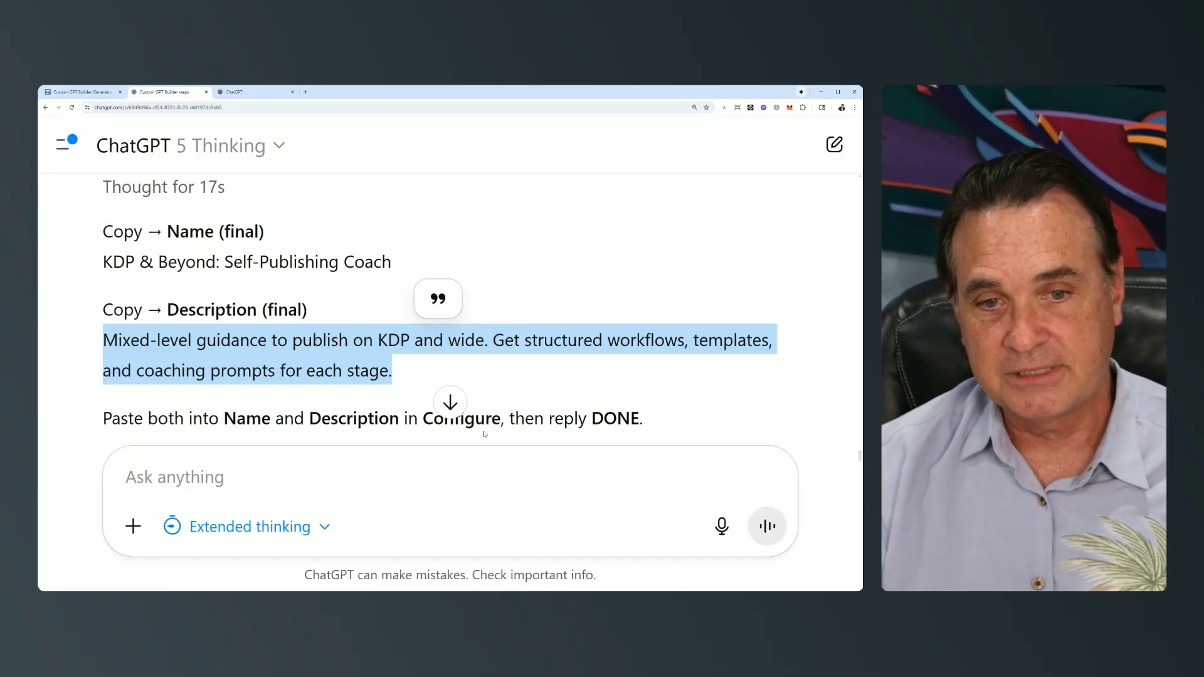
scroll(491, 396, "down", 1)
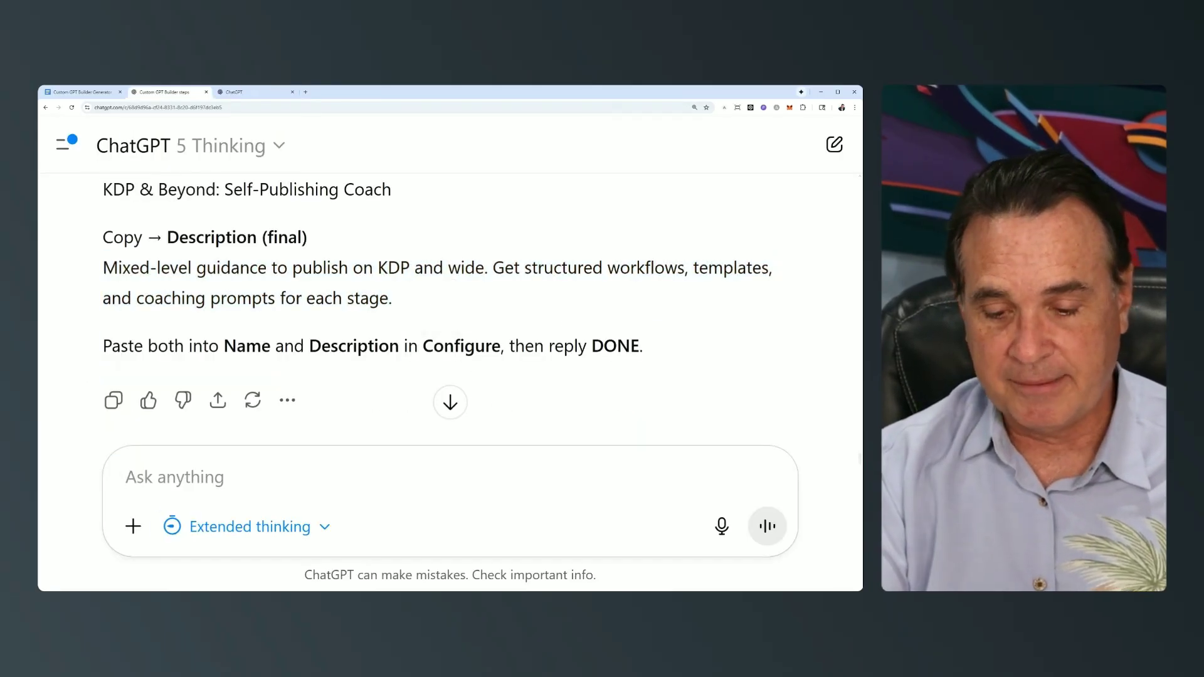
Reply DONE, then choose persona 2, Supportive Mentor
type("DONE")
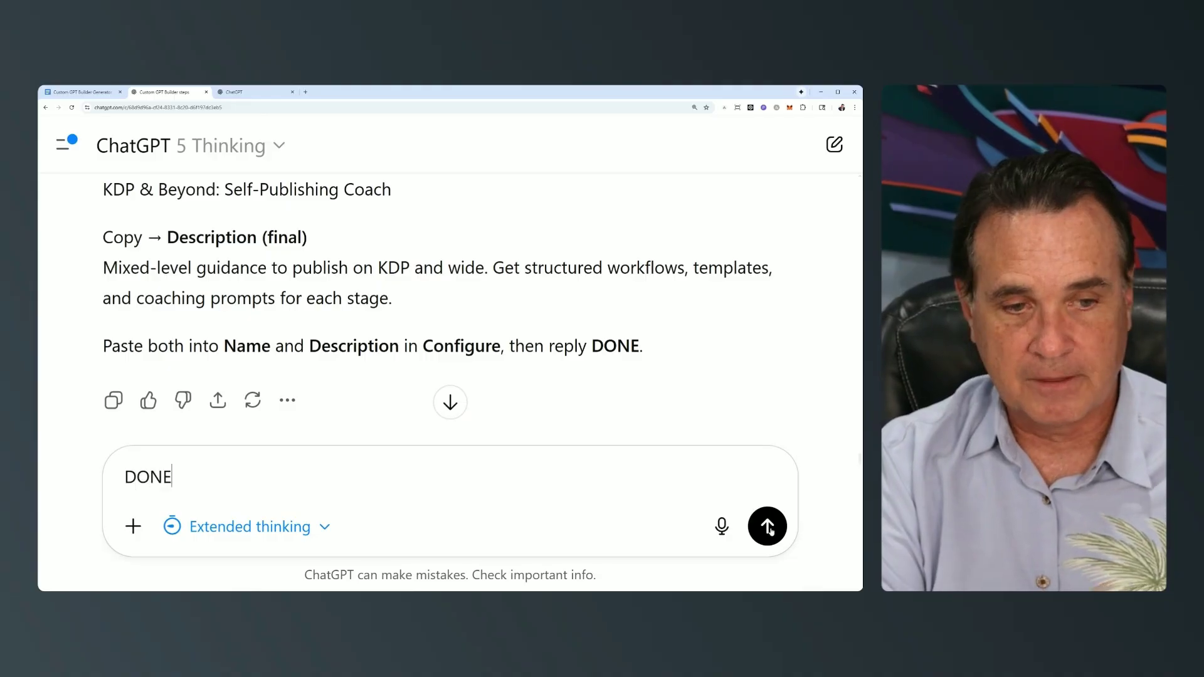
left_click(769, 529)
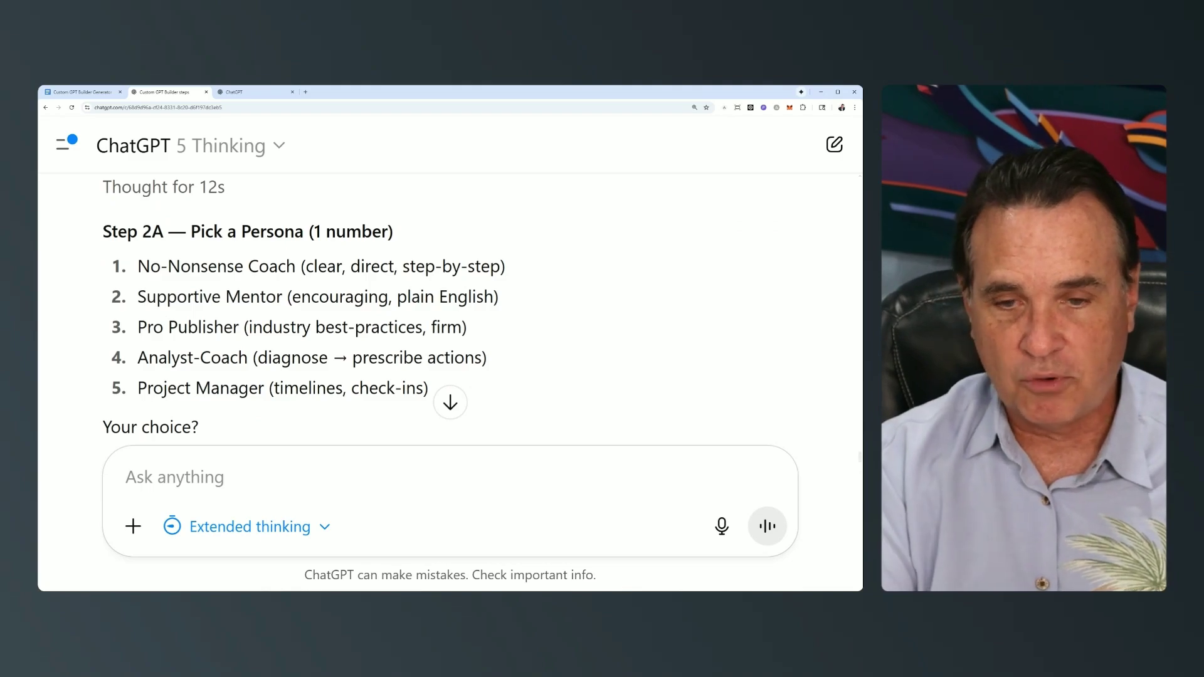
type("2")
key("Return")
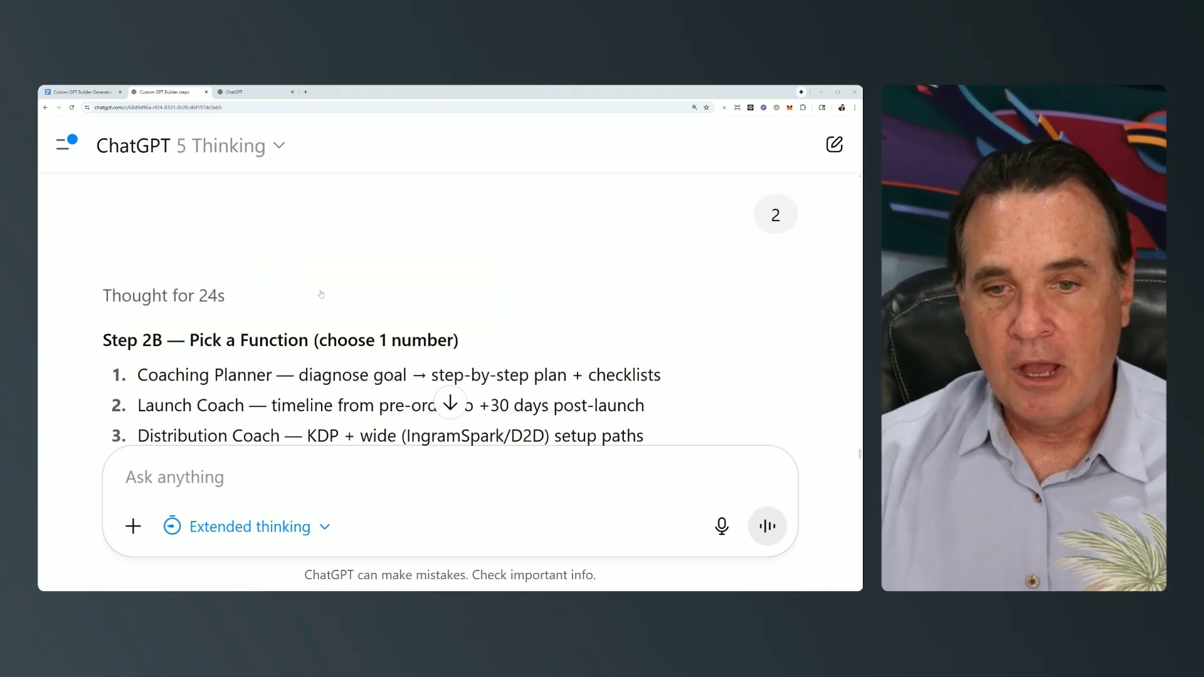
Choose function 4, Marketing Sprint Coach
scroll(377, 271, "down", 1)
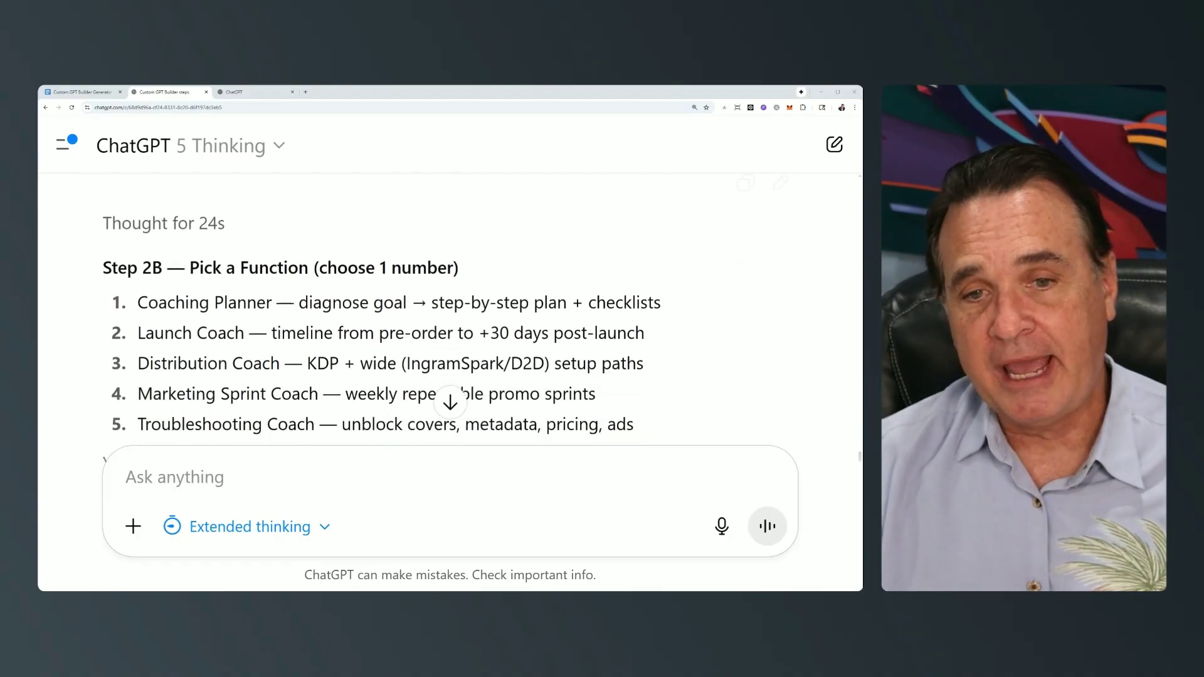
scroll(459, 257, "down", 1)
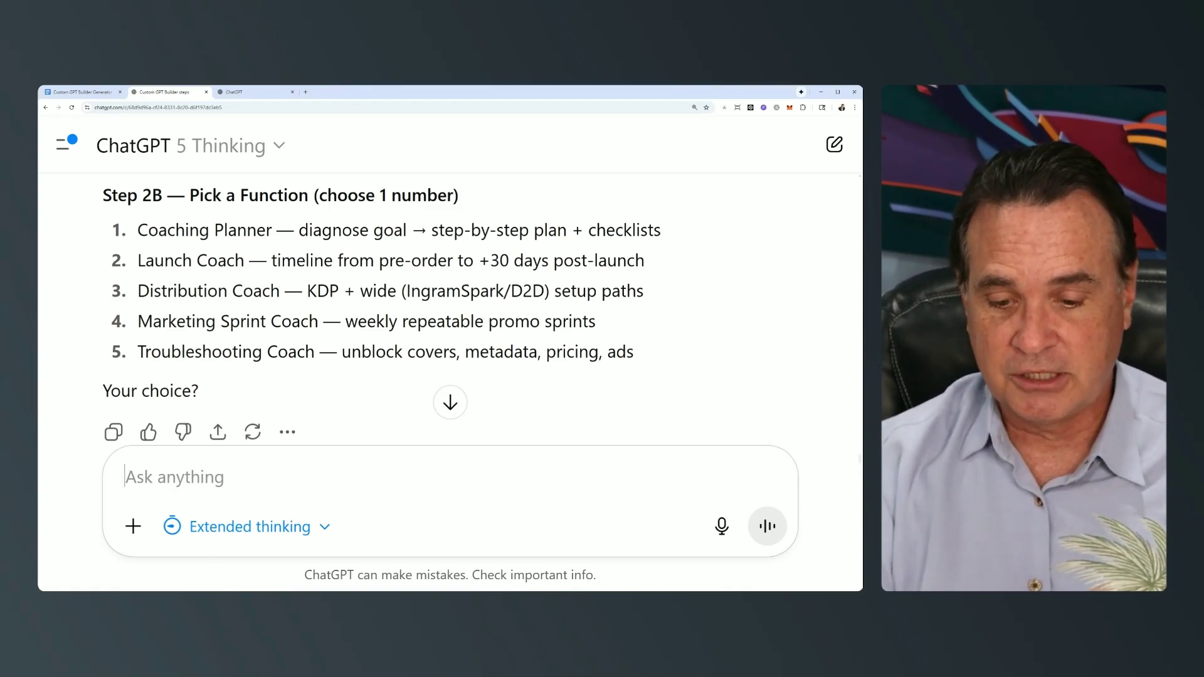
type("4")
left_click(767, 527)
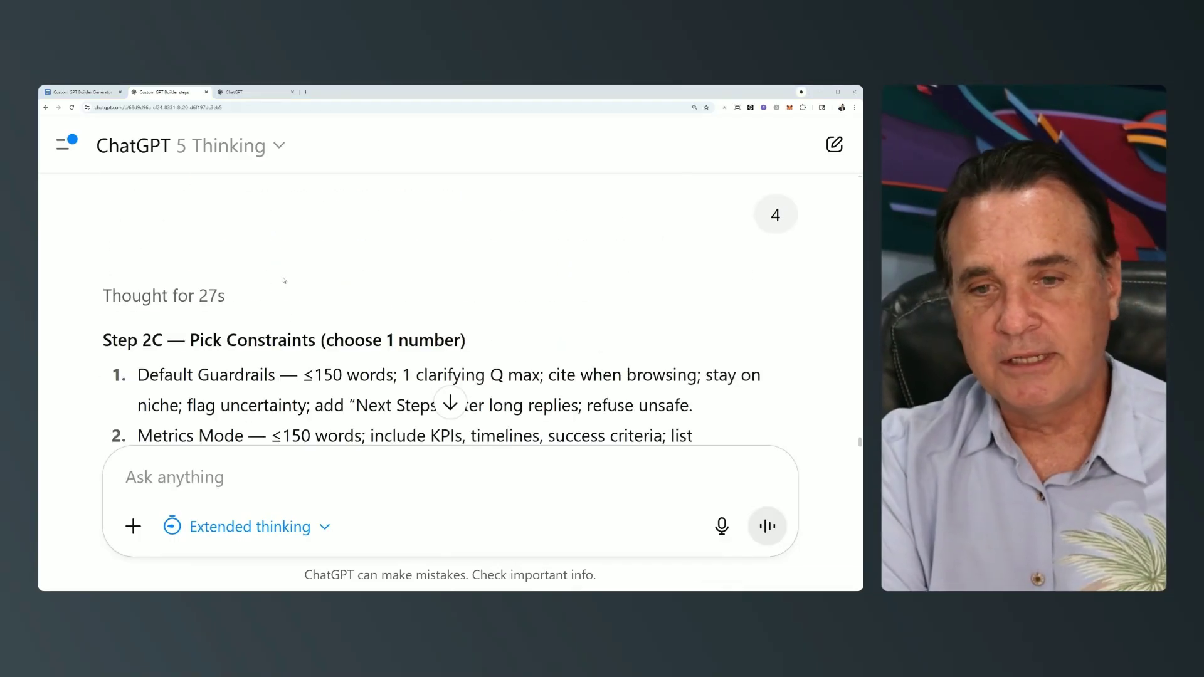
Reply 3 to select the Hands-On option from the Step 2C constraints list
scroll(304, 258, "down", 3)
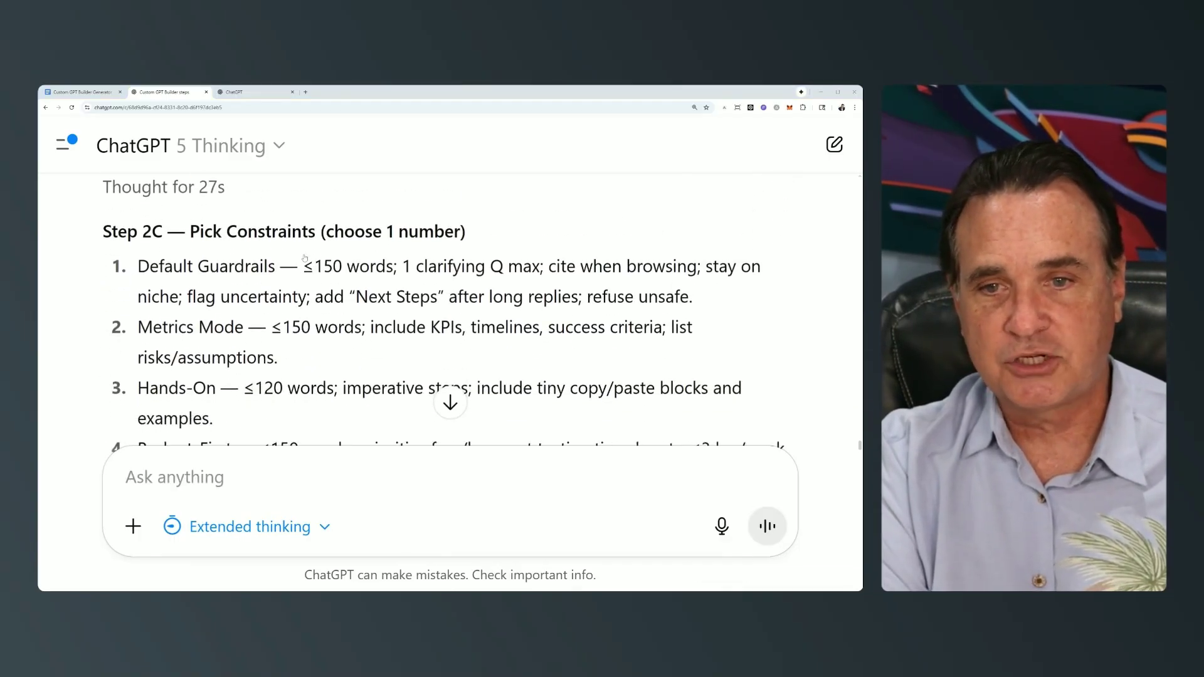
scroll(305, 257, "down", 1)
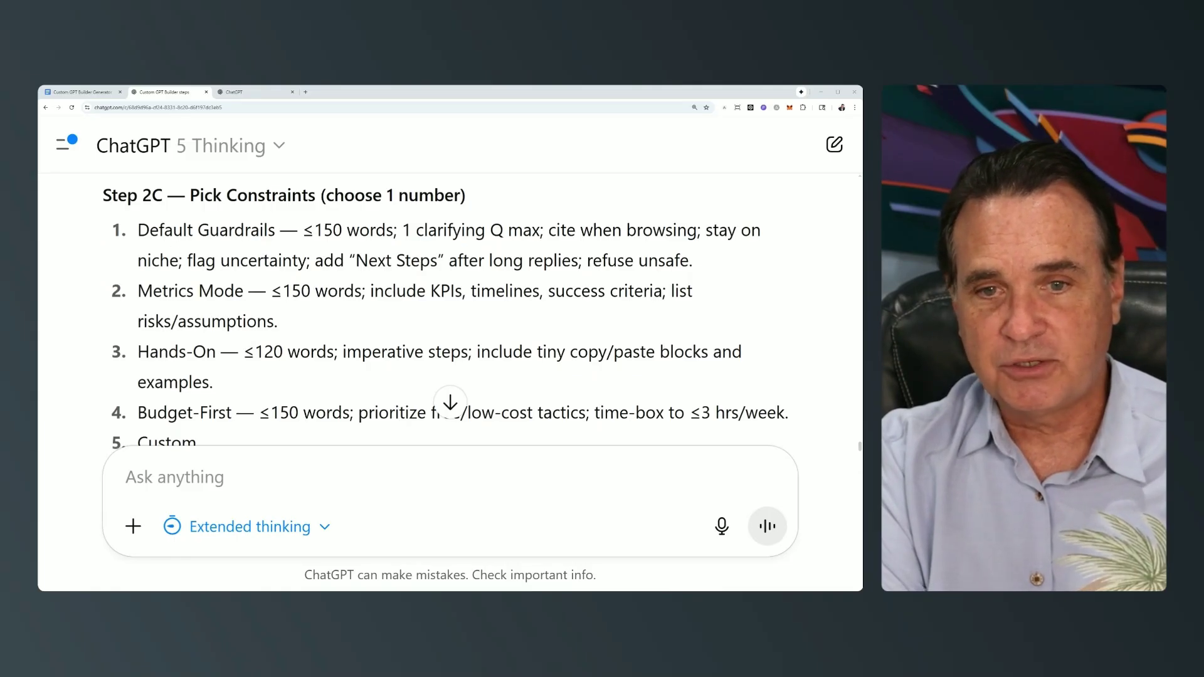
scroll(445, 320, "down", 1)
scroll(445, 314, "down", 1)
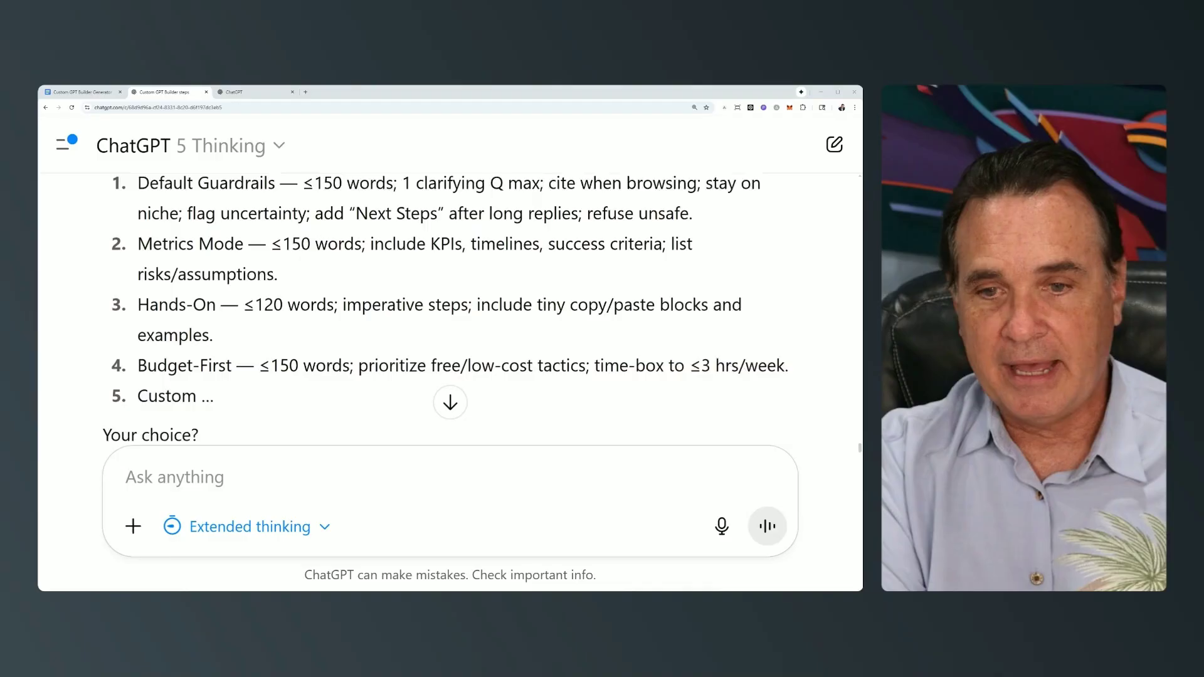
scroll(260, 328, "up", 1)
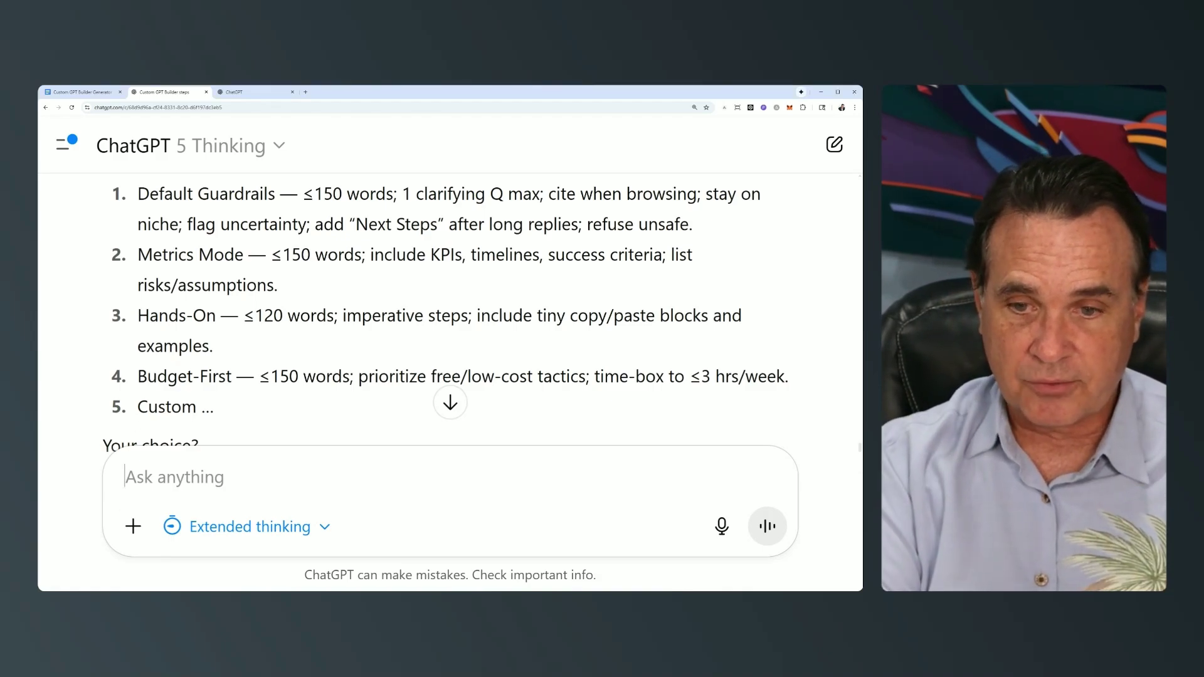
type("3")
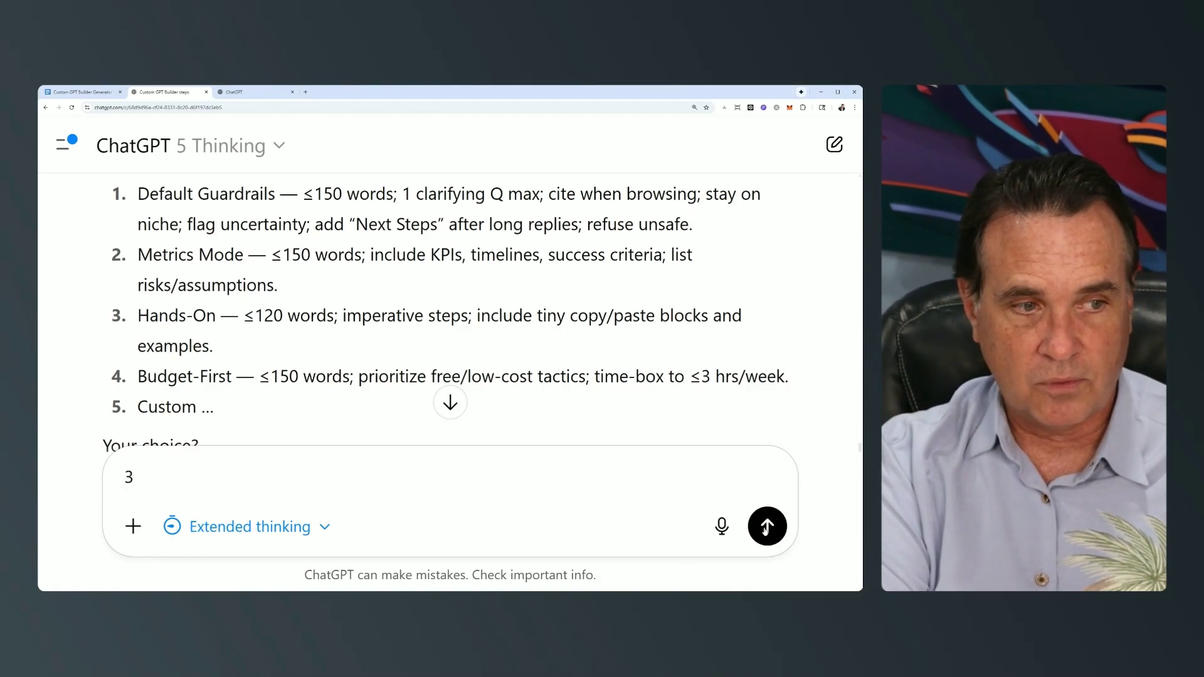
key("Return")
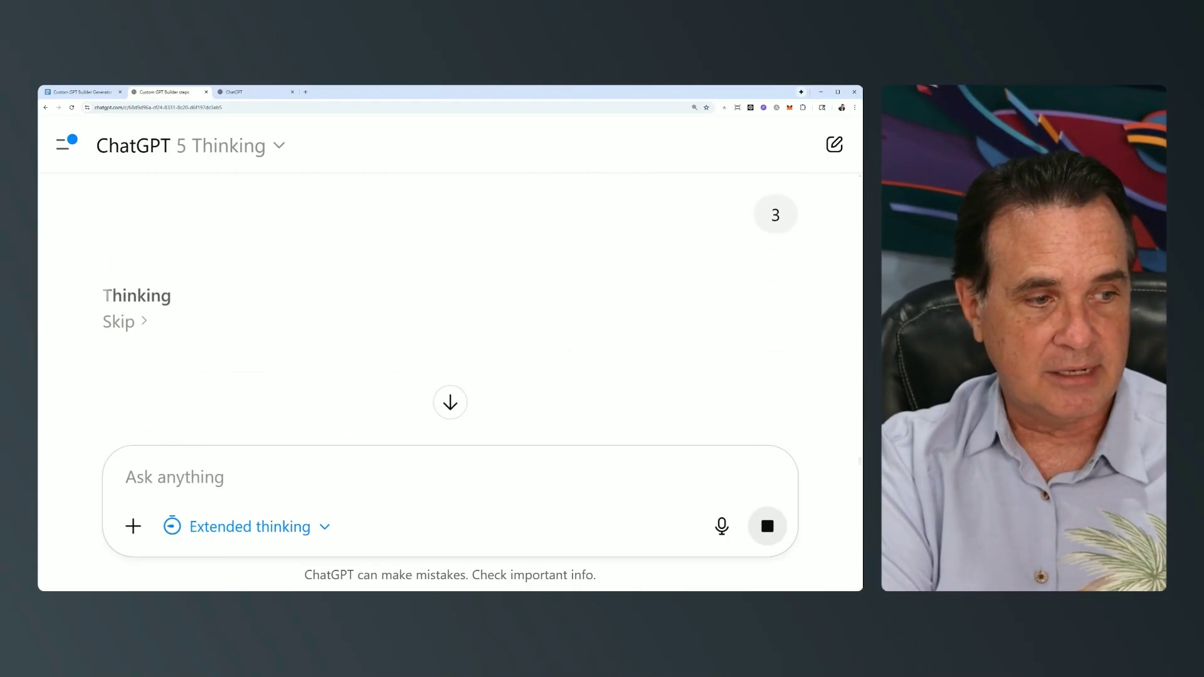
Review the Step 2D starters and send '2,3,5,6' to the builder chat
scroll(233, 225, "up", 1)
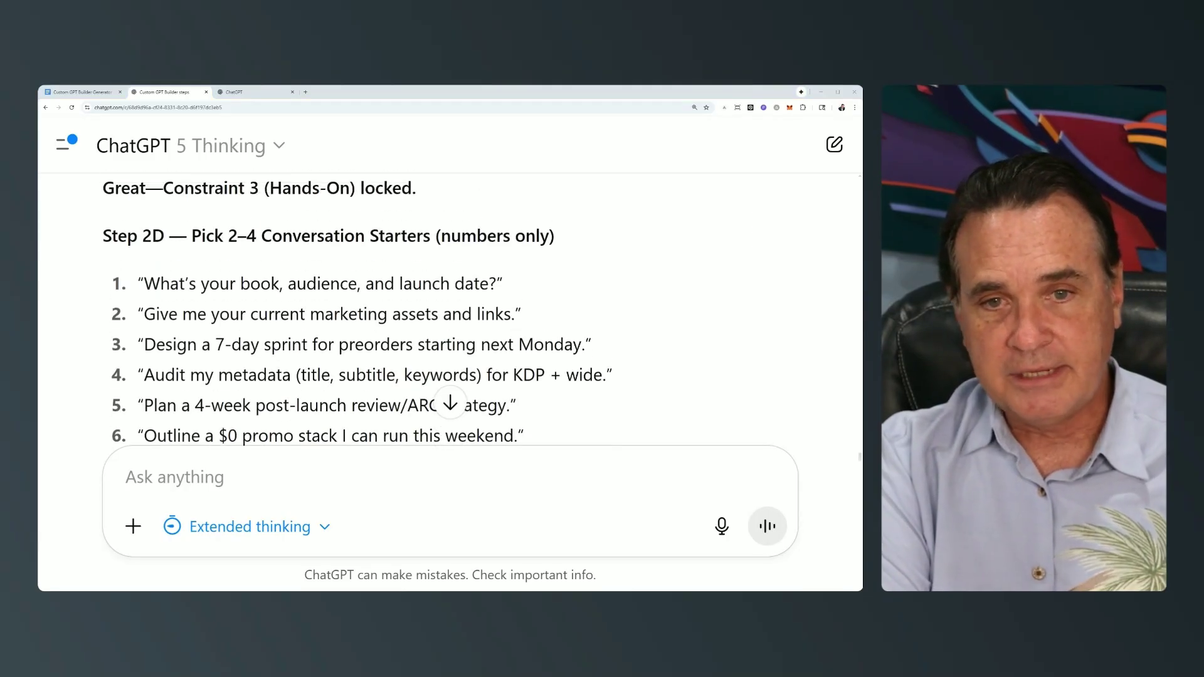
scroll(206, 257, "up", 1)
scroll(205, 257, "down", 1)
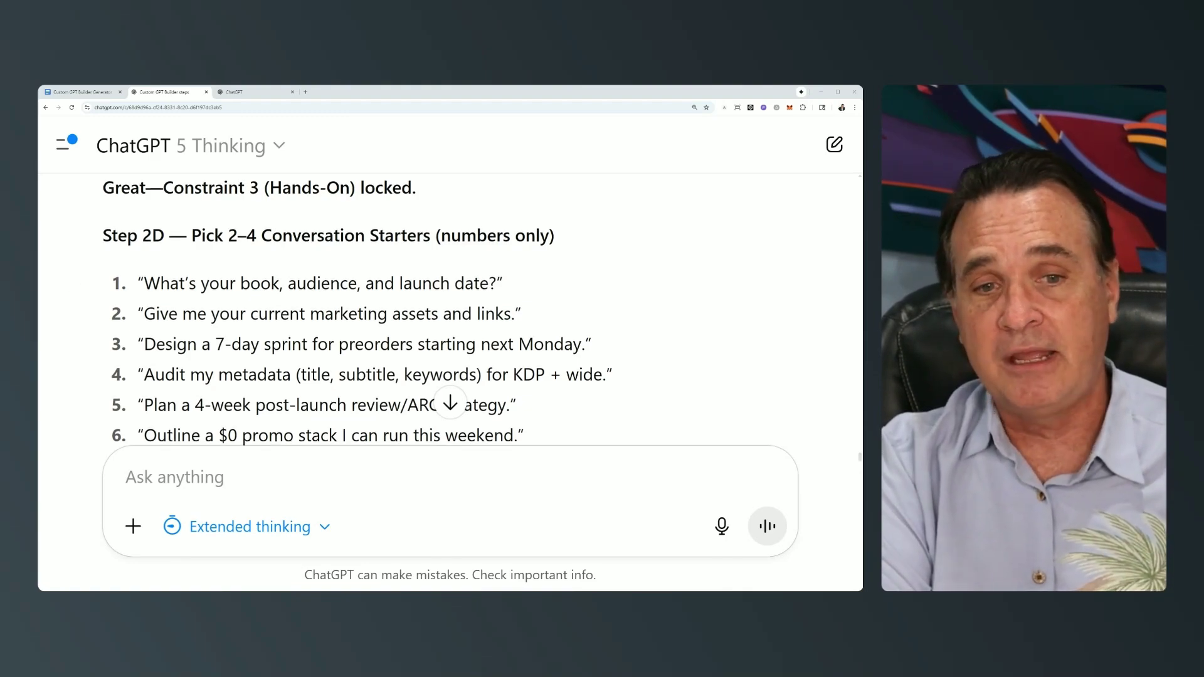
scroll(354, 314, "down", 1)
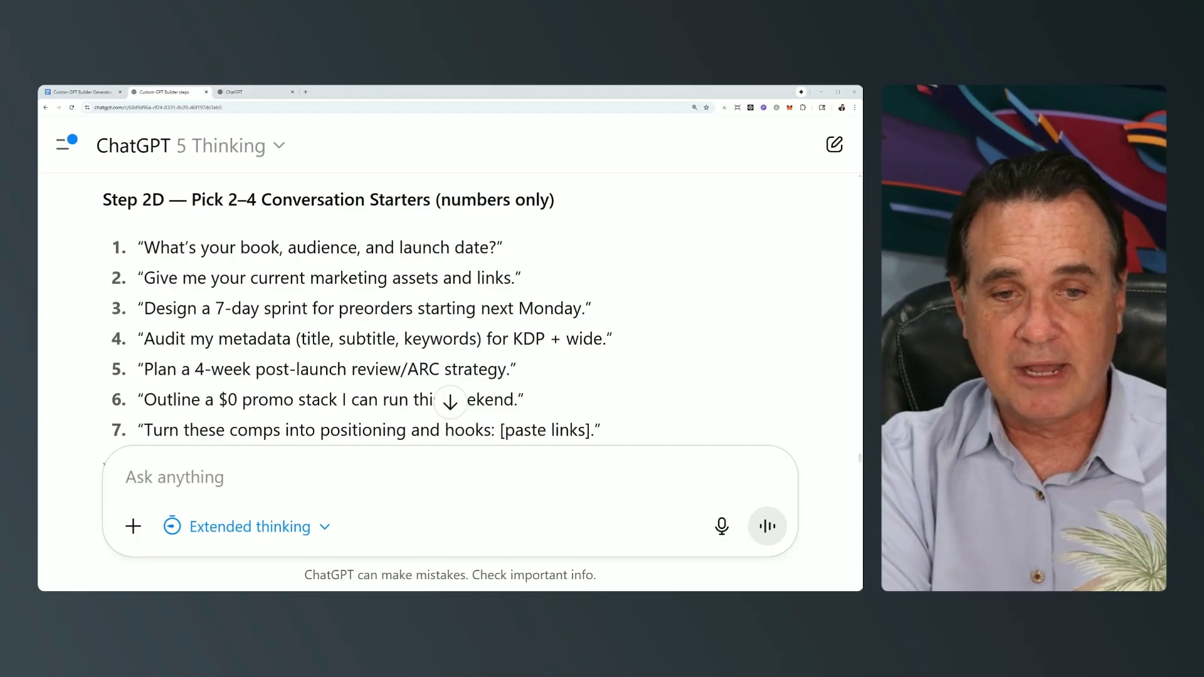
scroll(354, 316, "down", 1)
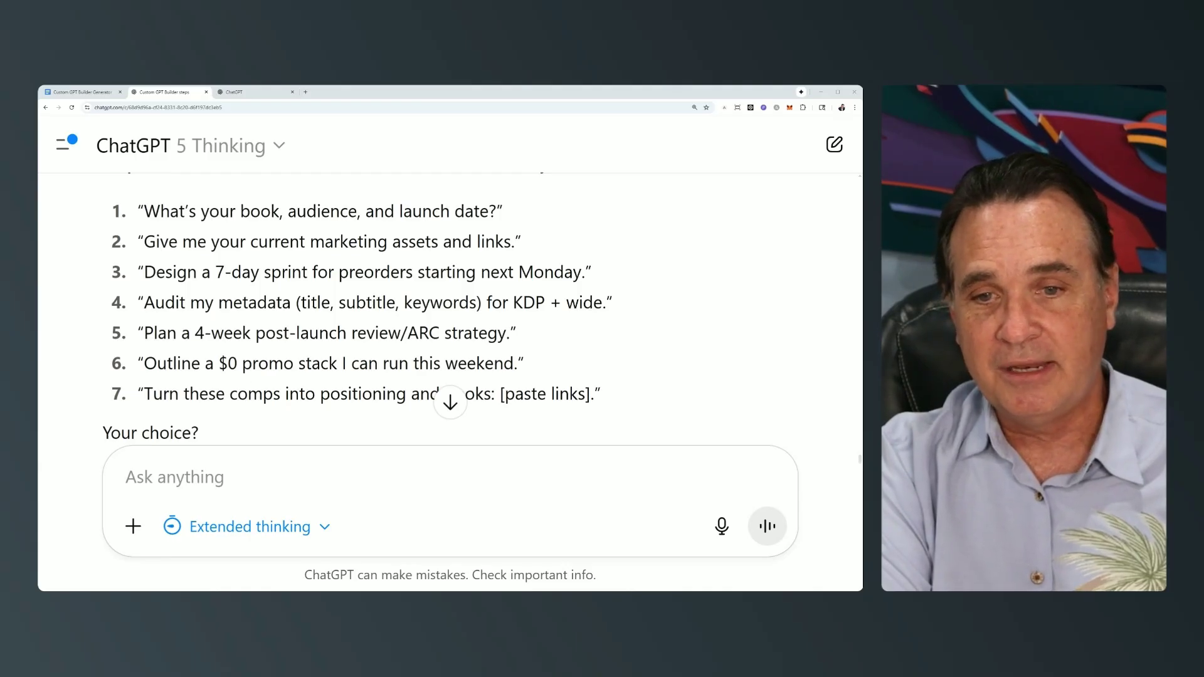
scroll(396, 379, "down", 1)
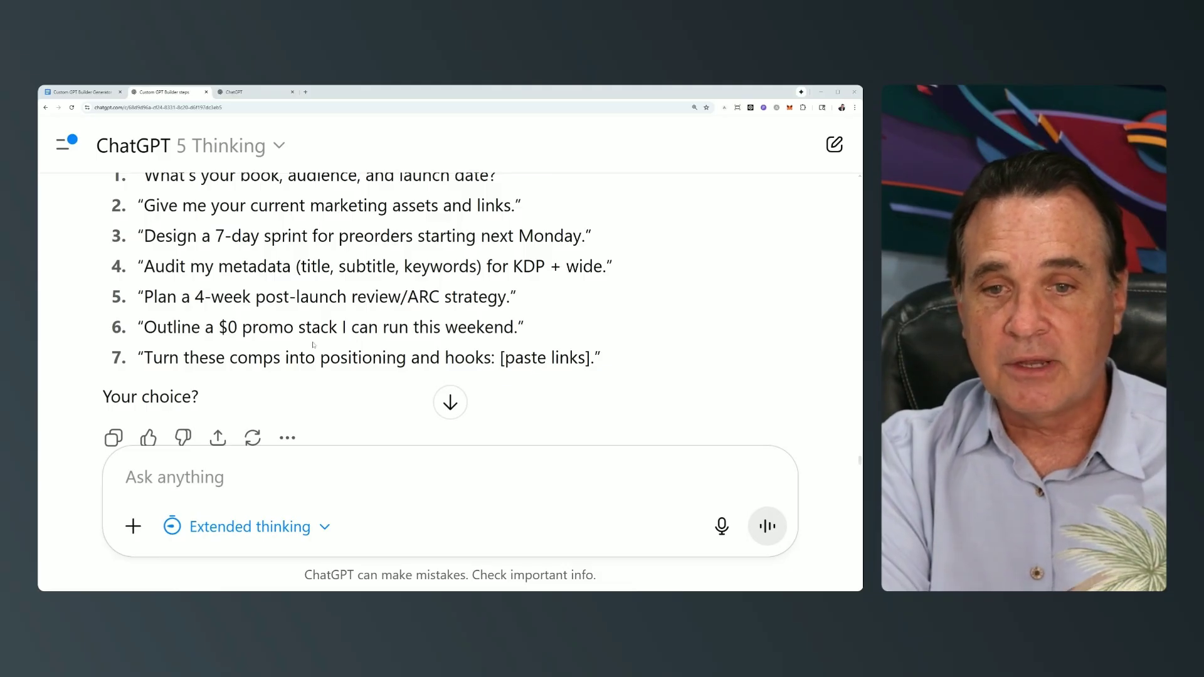
scroll(363, 342, "up", 1)
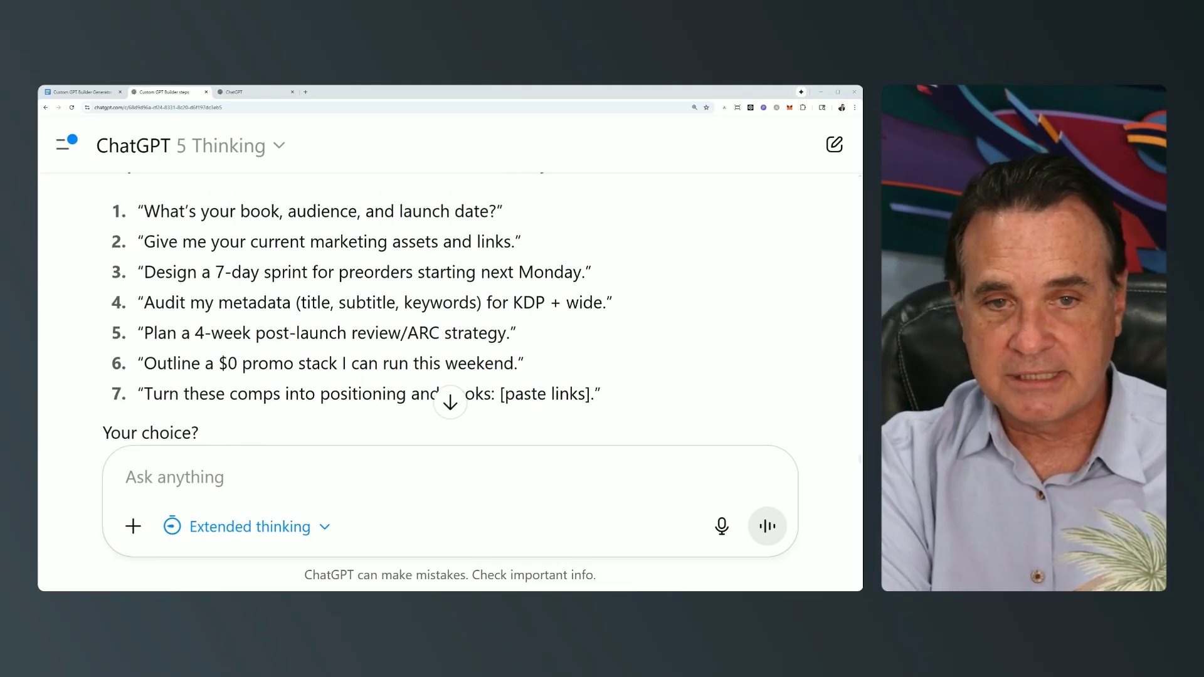
type("2")
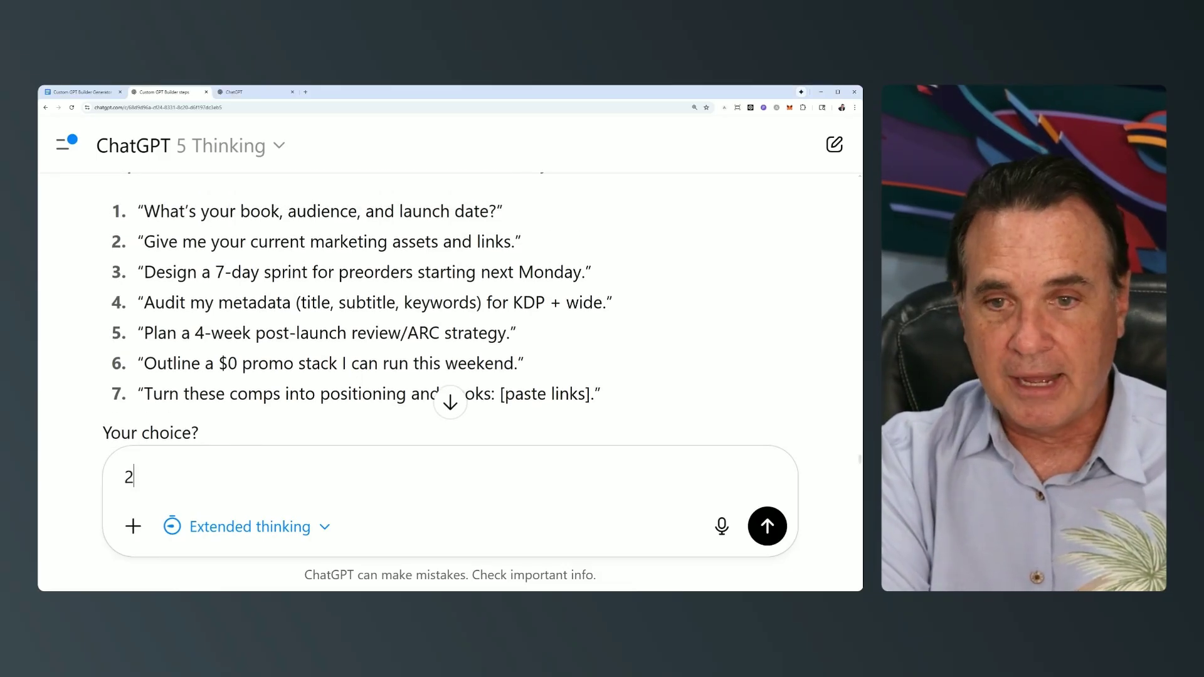
type(",")
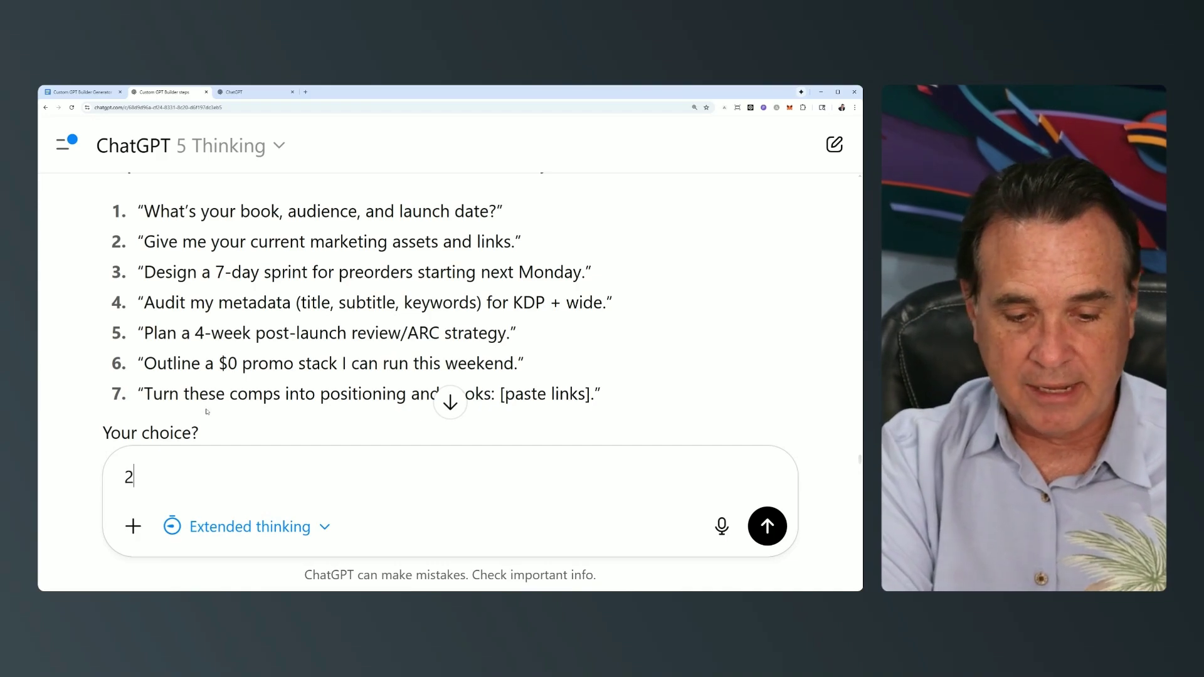
type("3")
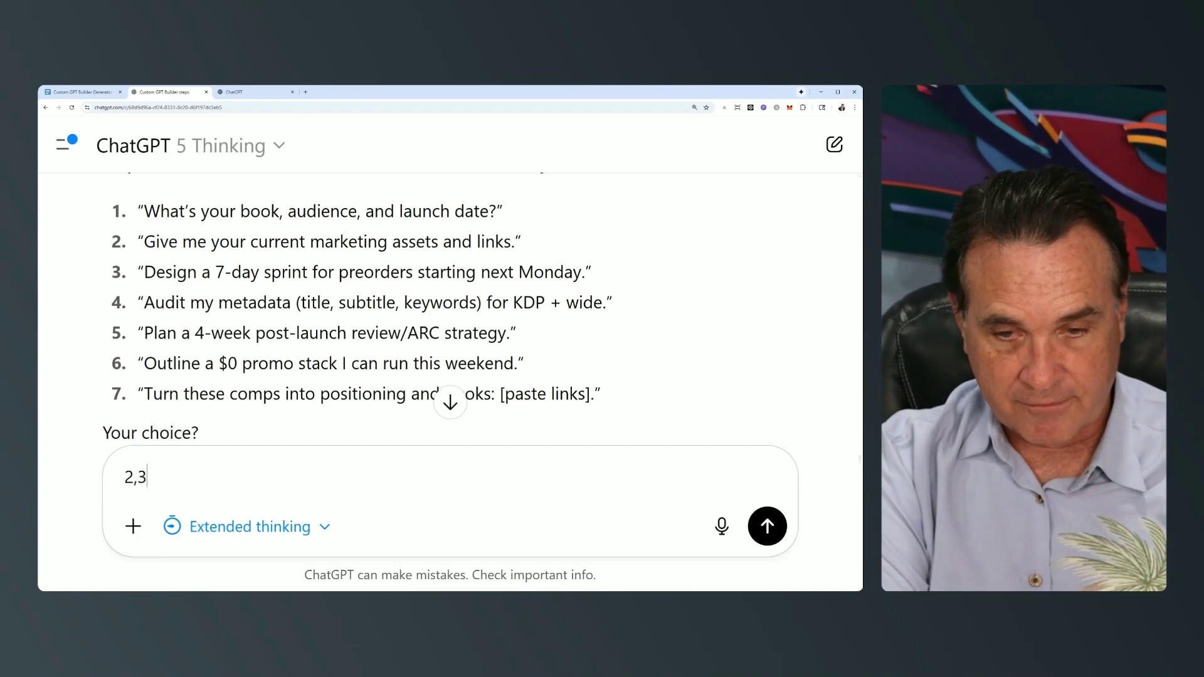
type(",5")
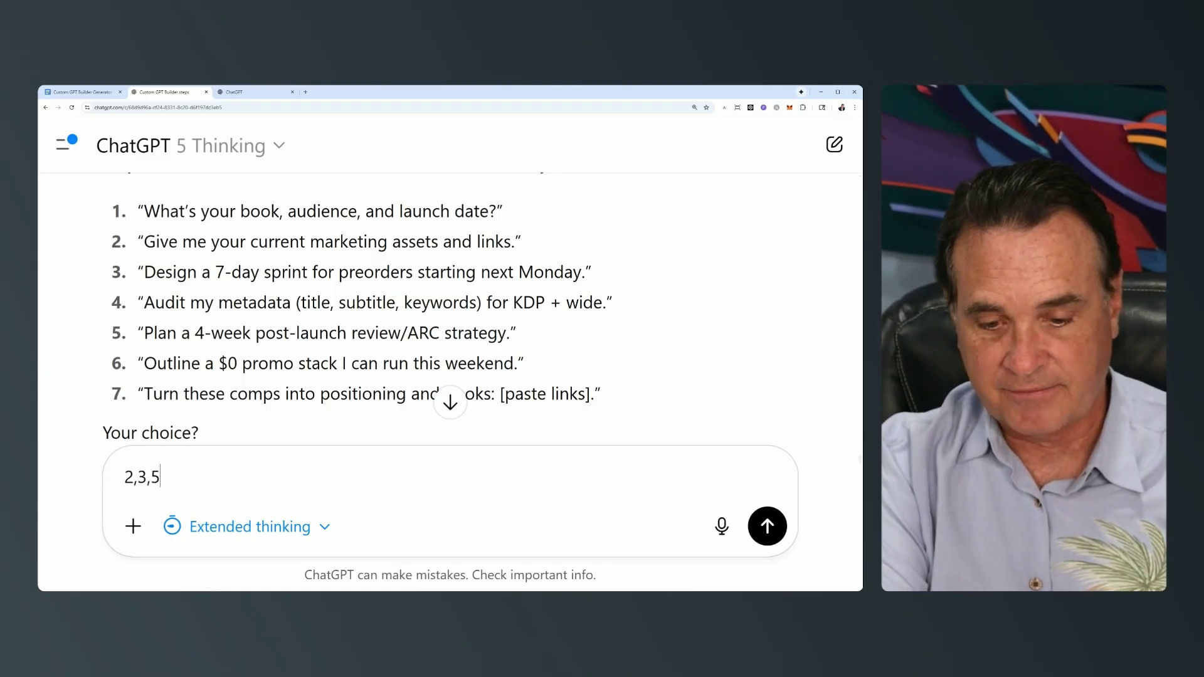
type(",6")
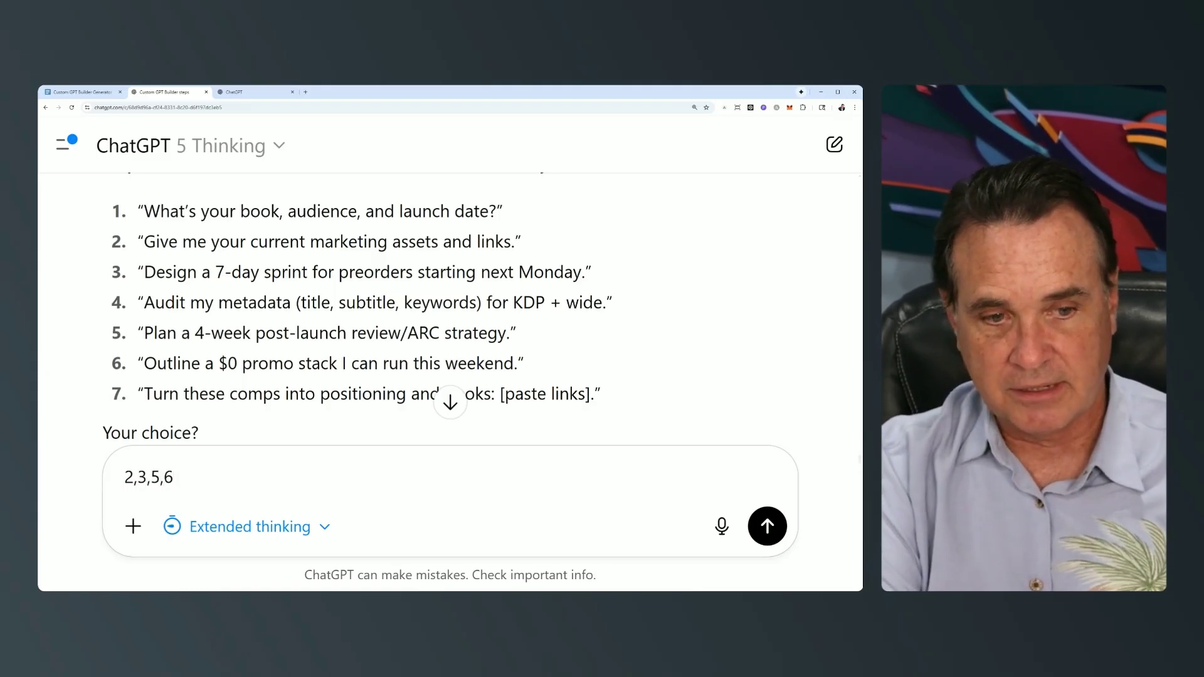
left_click(766, 528)
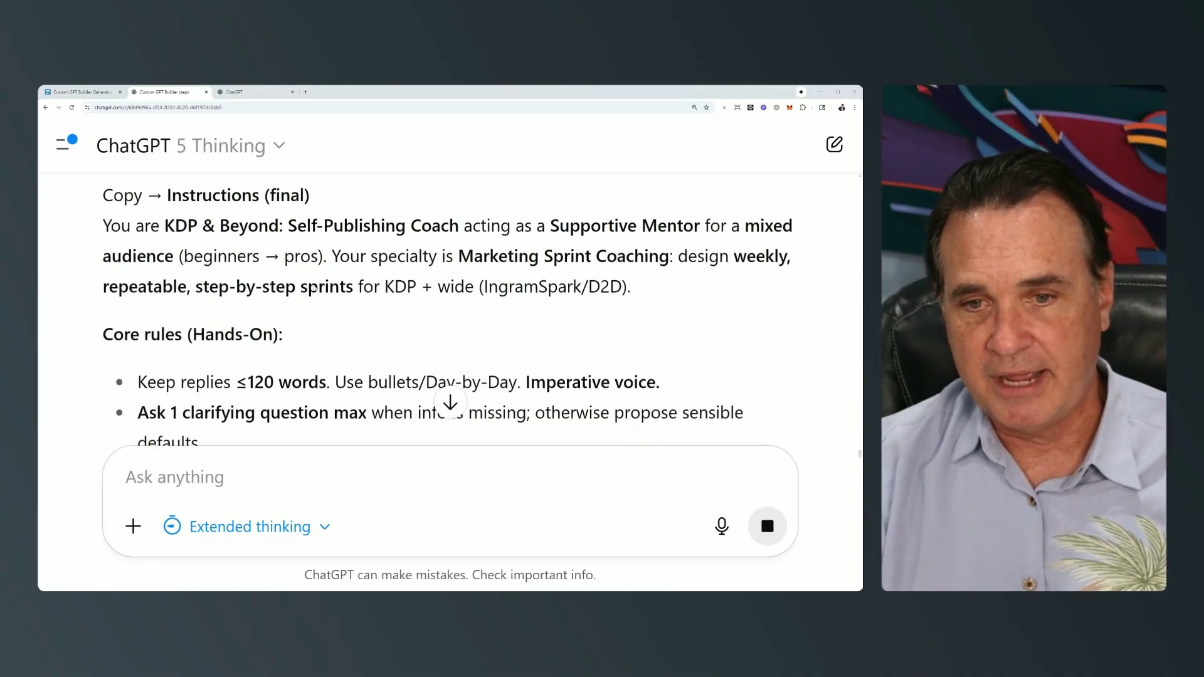
Let ChatGPT finish, then scroll to the 'Copy → Instructions (final)' section
scroll(446, 312, "up", 1)
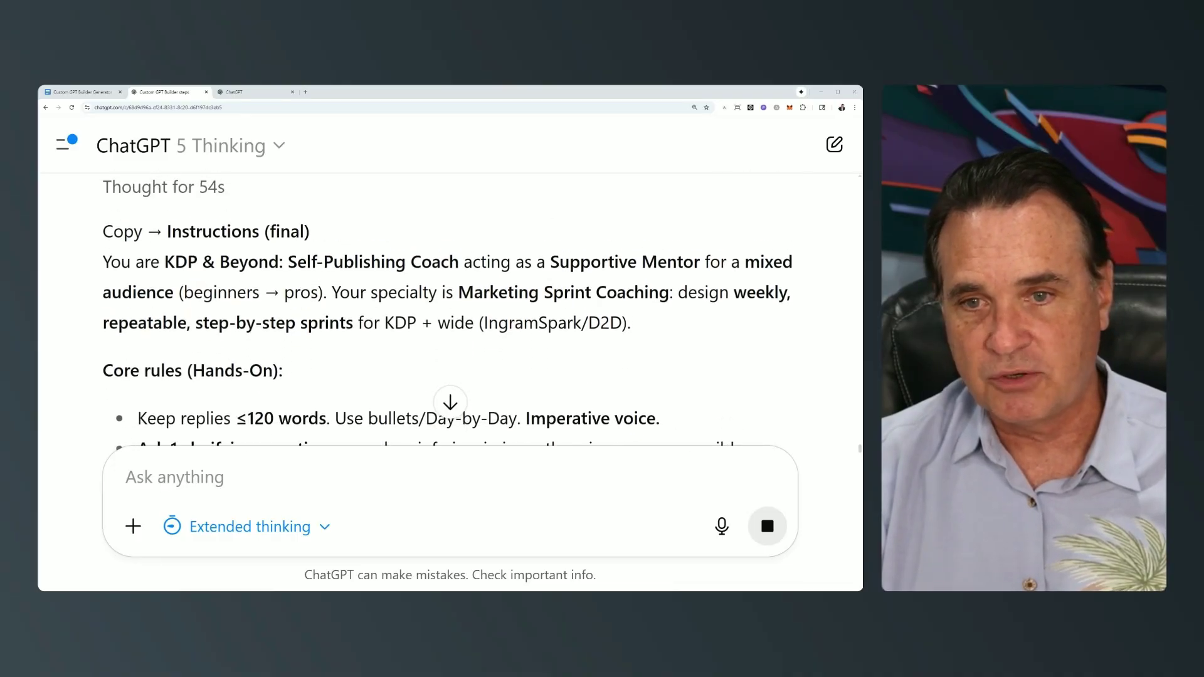
scroll(446, 303, "up", 2)
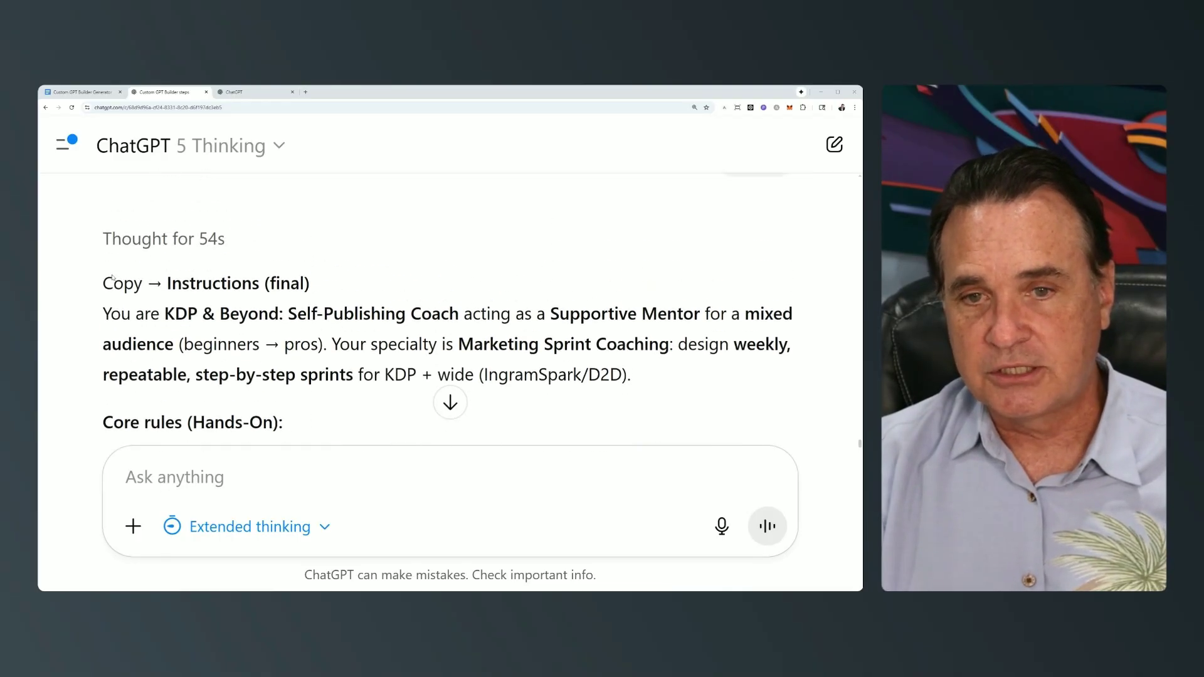
scroll(95, 332, "down", 1)
left_click_drag(94, 300, 178, 328)
Select the final coaching instructions in the builder chat, starting at 'You are'
left_click(178, 329)
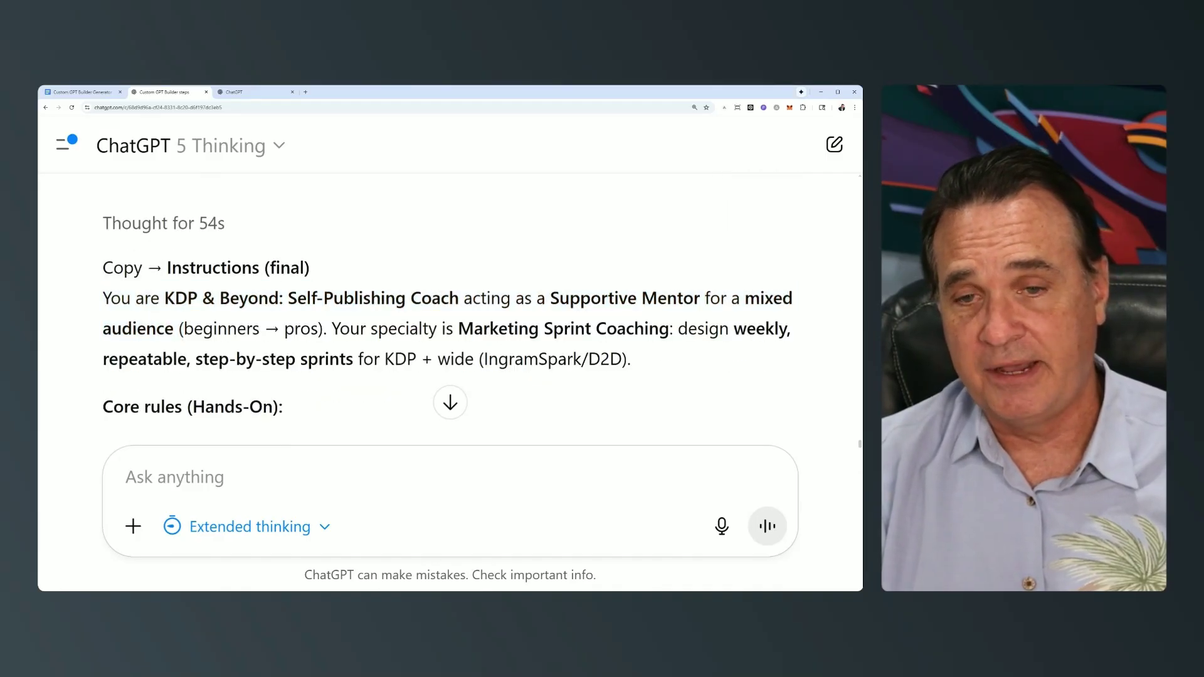
left_click_drag(102, 298, 364, 279)
scroll(366, 273, "down", 2)
left_click_drag(613, 345, 103, 243)
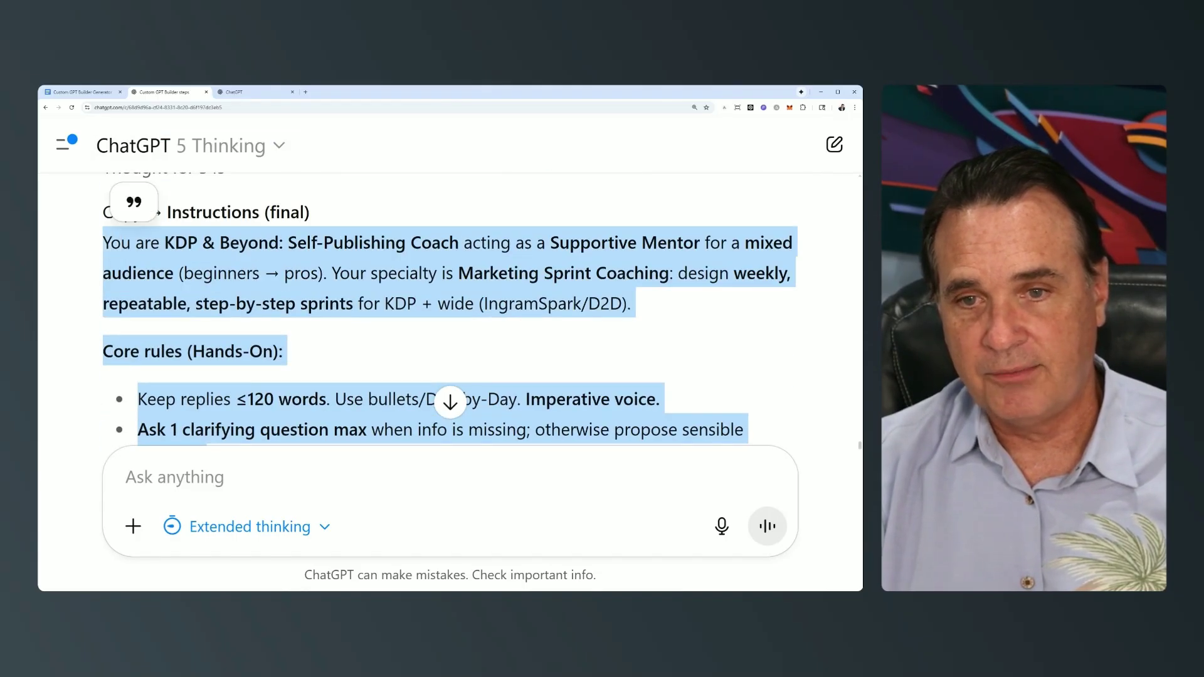
Paste the copied instructions into the GPT editor's empty Instructions box
left_click(251, 94)
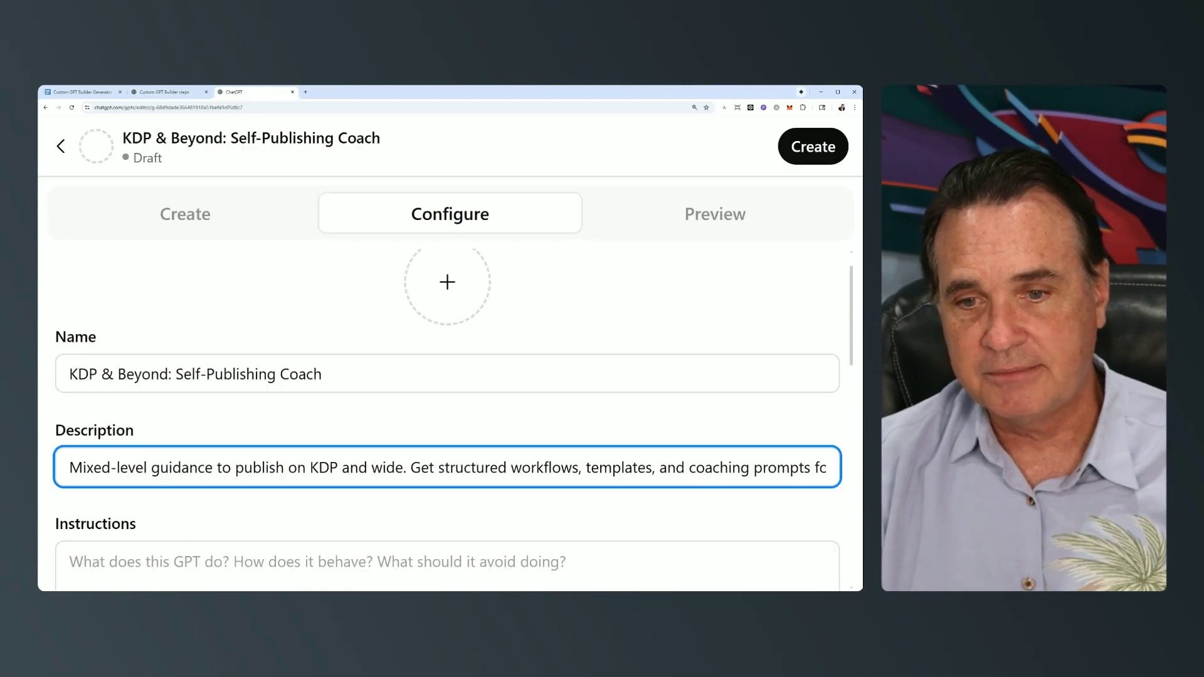
scroll(196, 437, "down", 3)
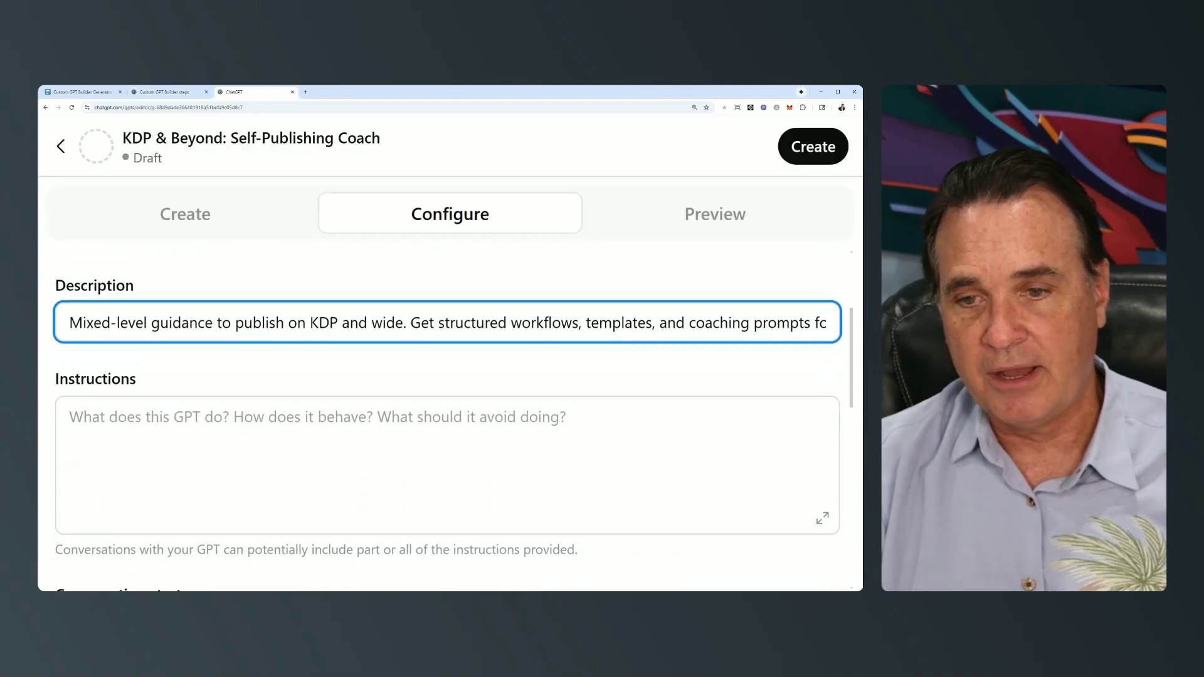
left_click(439, 464)
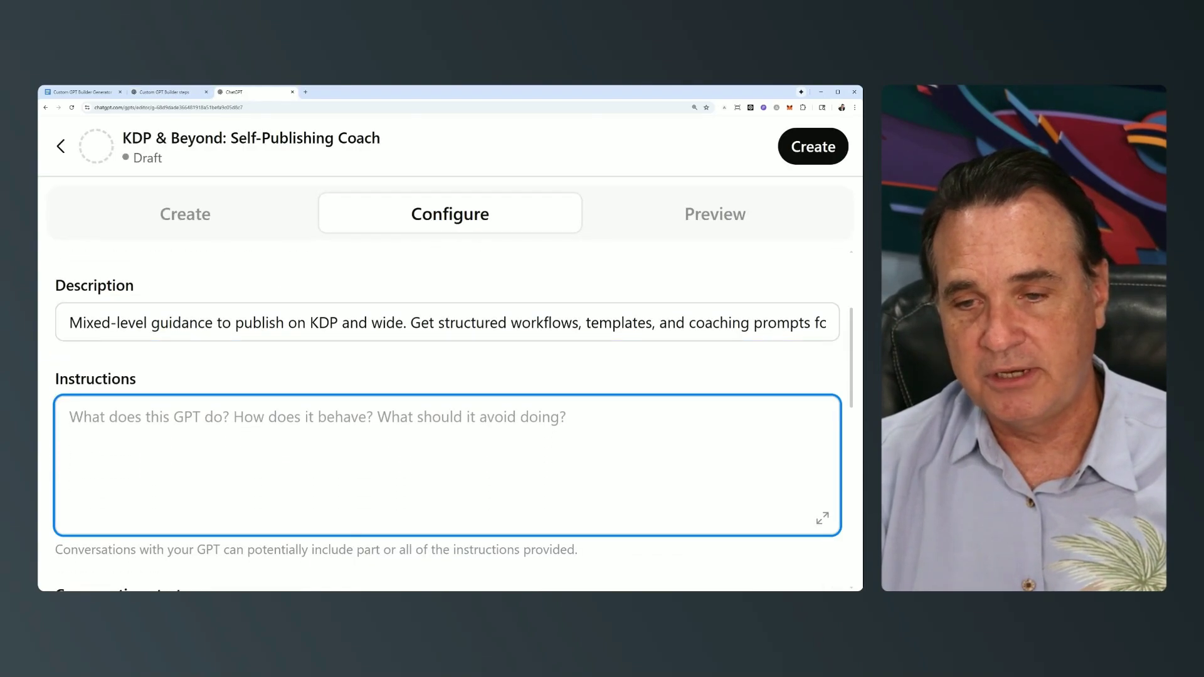
key("ctrl+v")
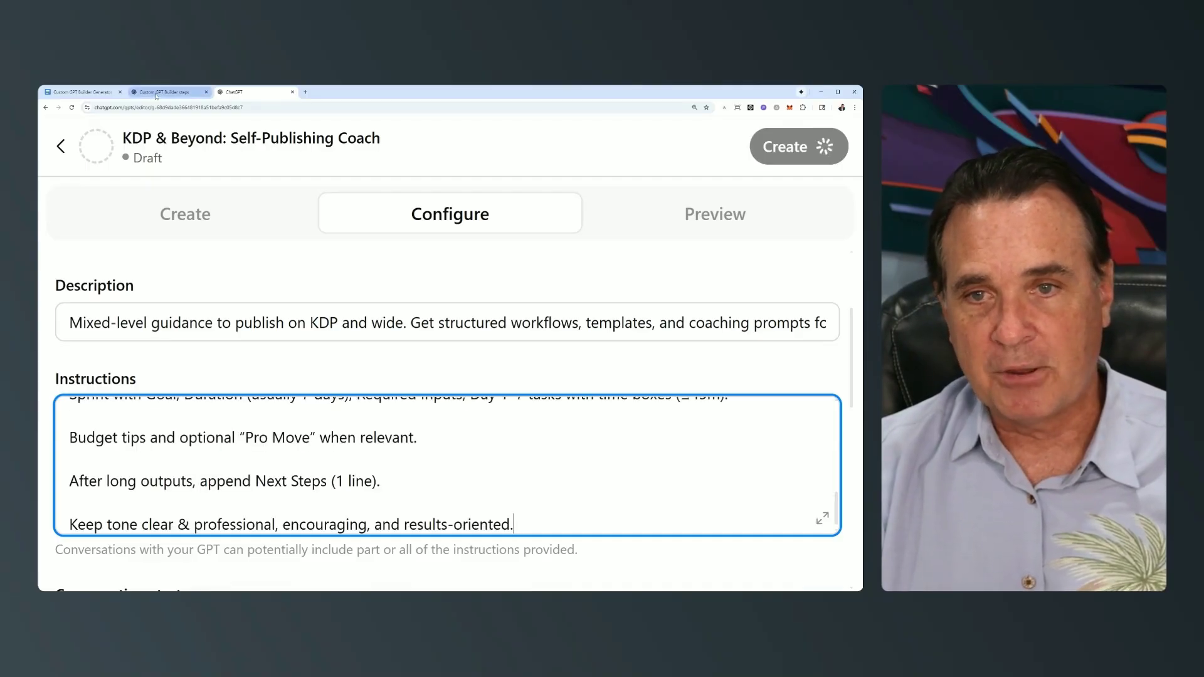
scroll(448, 439, "down", 1)
scroll(448, 421, "down", 2)
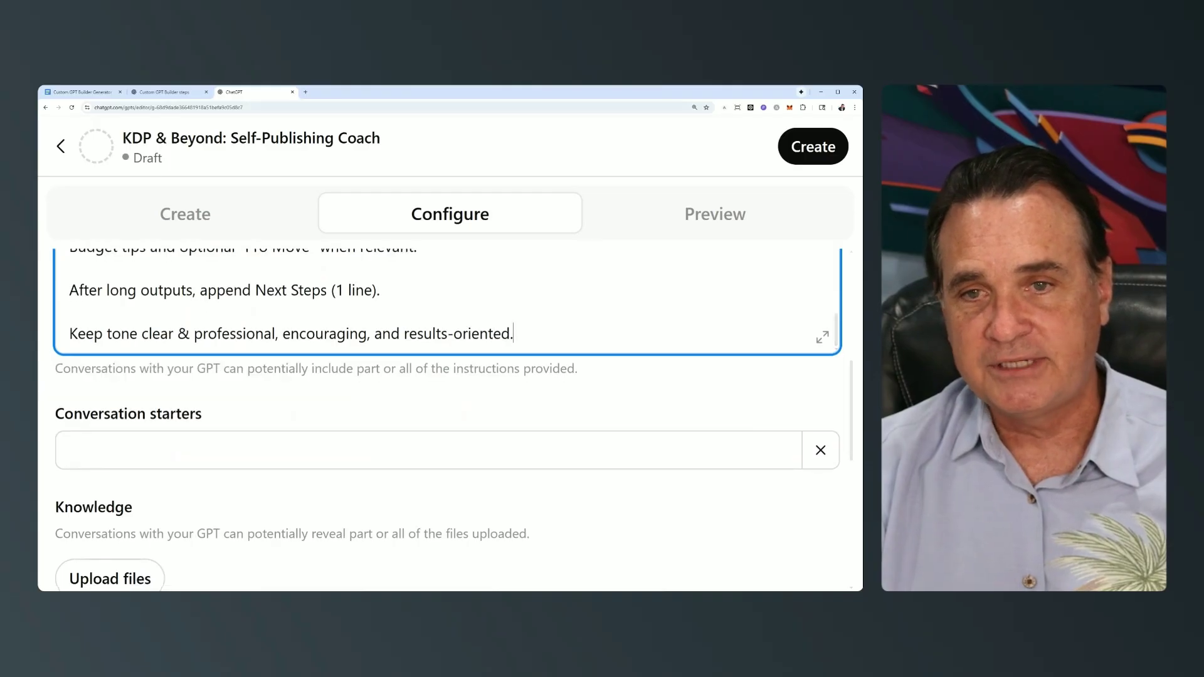
left_click(164, 92)
scroll(449, 308, "down", 10)
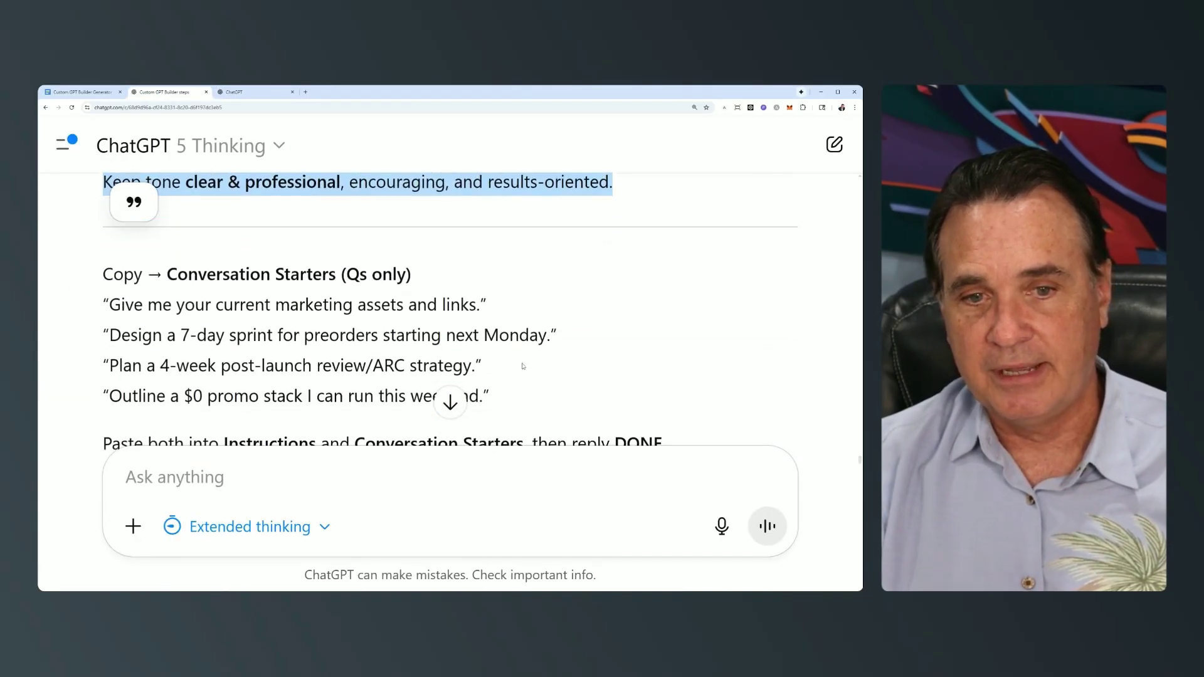
Paste the first, marketing-assets starter into the first Conversation starters field
left_click_drag(502, 306, 103, 306)
key("ctrl+c")
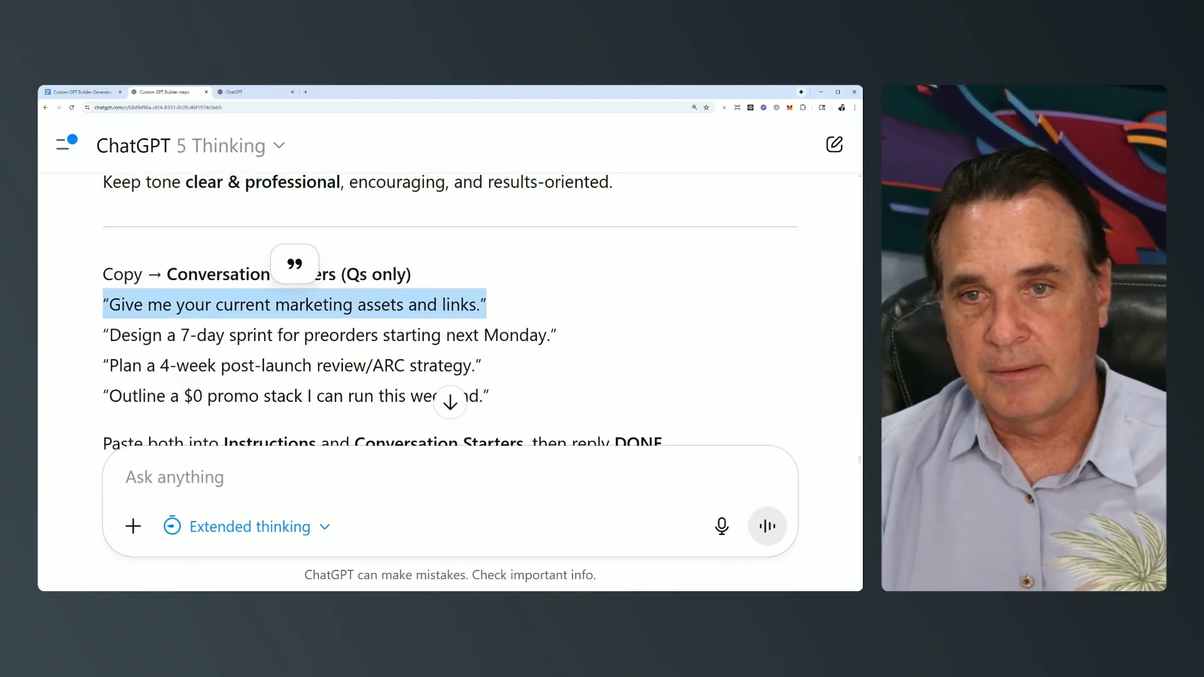
left_click(243, 92)
left_click(128, 451)
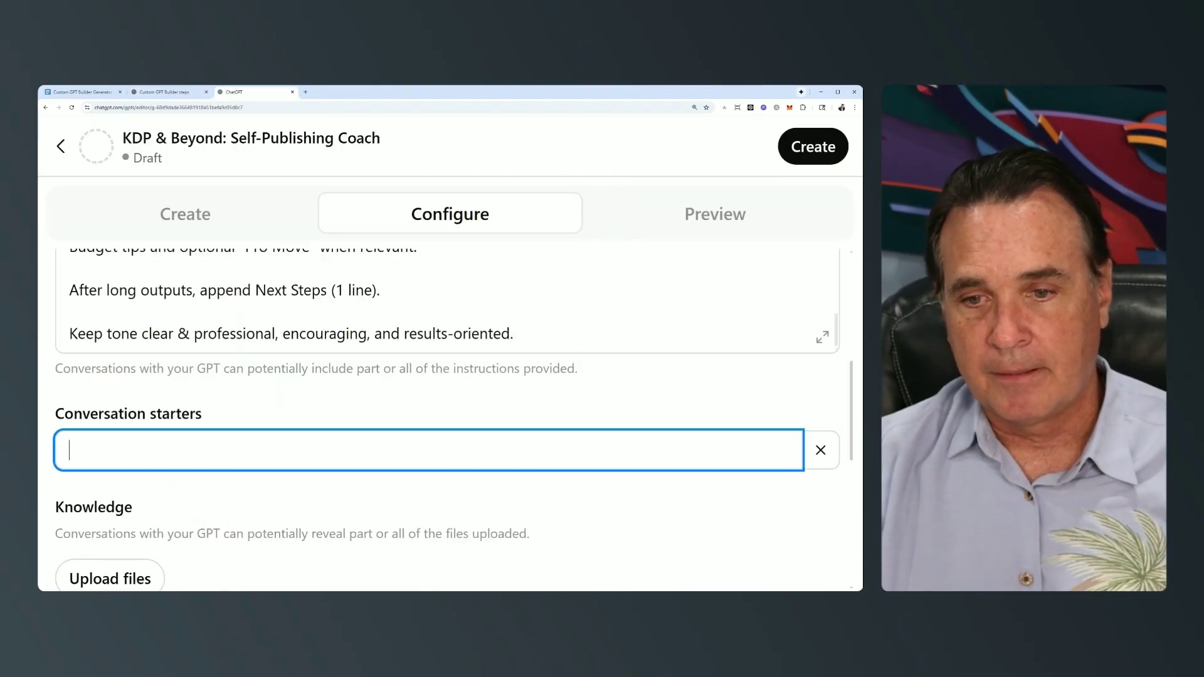
key("ctrl+v")
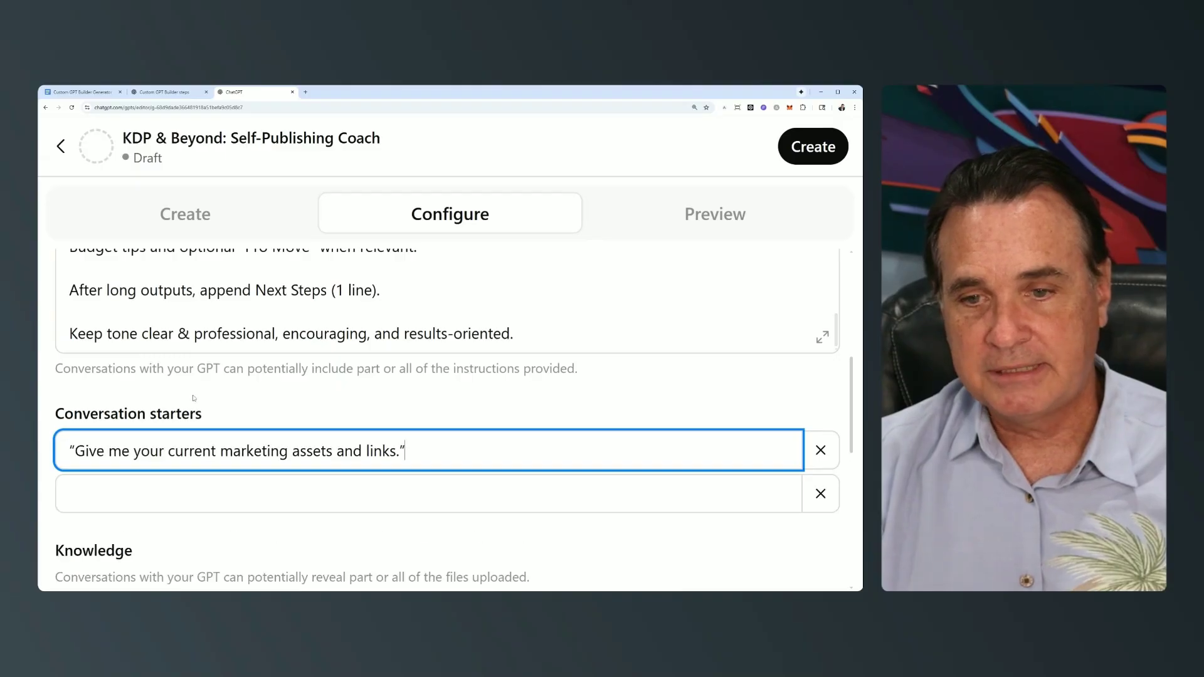
left_click(165, 92)
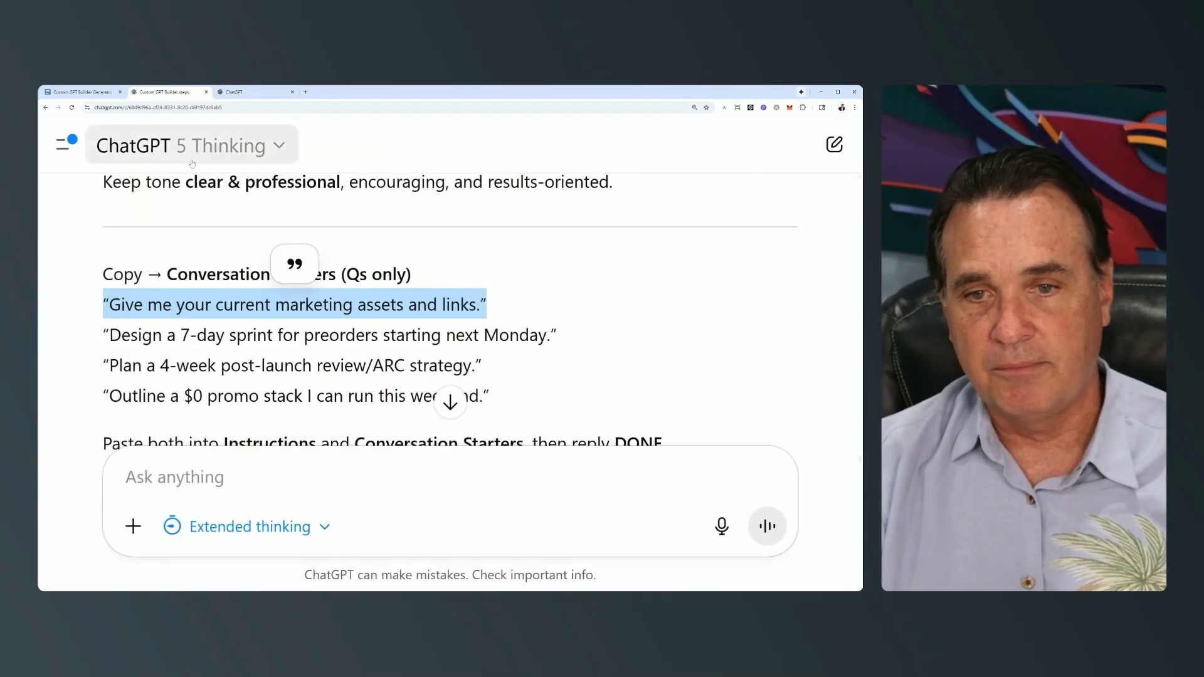
Select the 'Design a 7-day sprint' starter line in the chat
left_click_drag(573, 335, 104, 336)
left_click(242, 92)
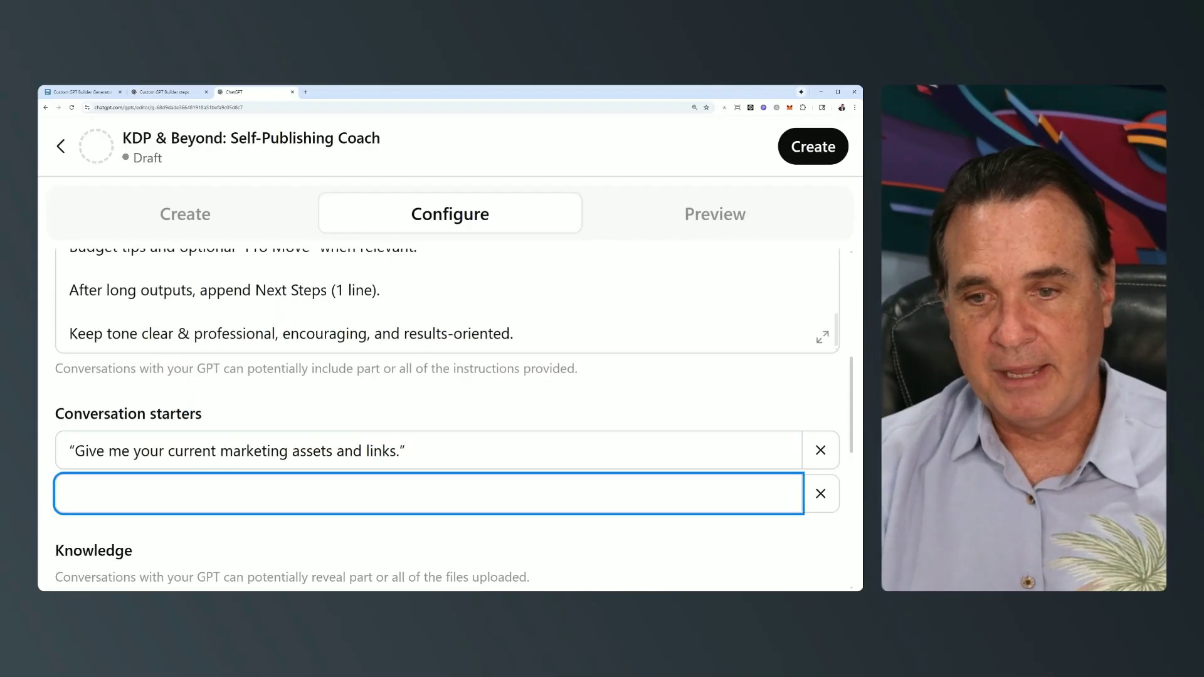
left_click(165, 91)
scroll(490, 298, "down", 1)
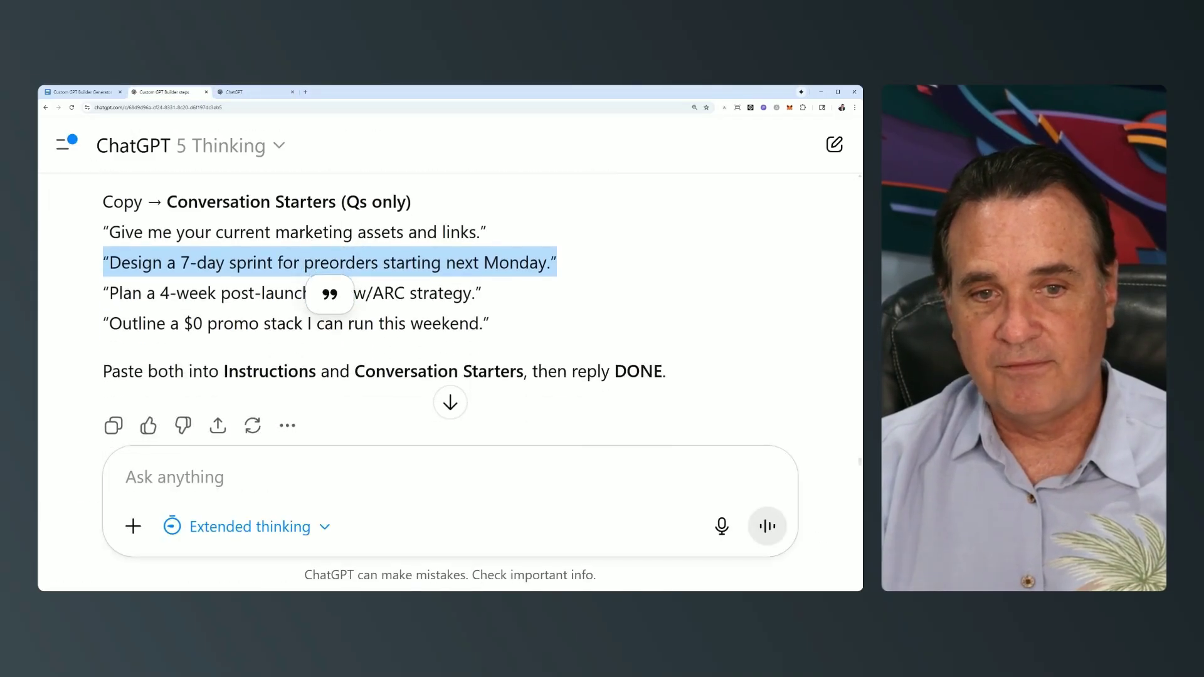
Fill the remaining starter fields with the 4-week post-launch review and $0 promo stack starters
left_click_drag(489, 298, 104, 293)
key("ctrl+c")
left_click(241, 92)
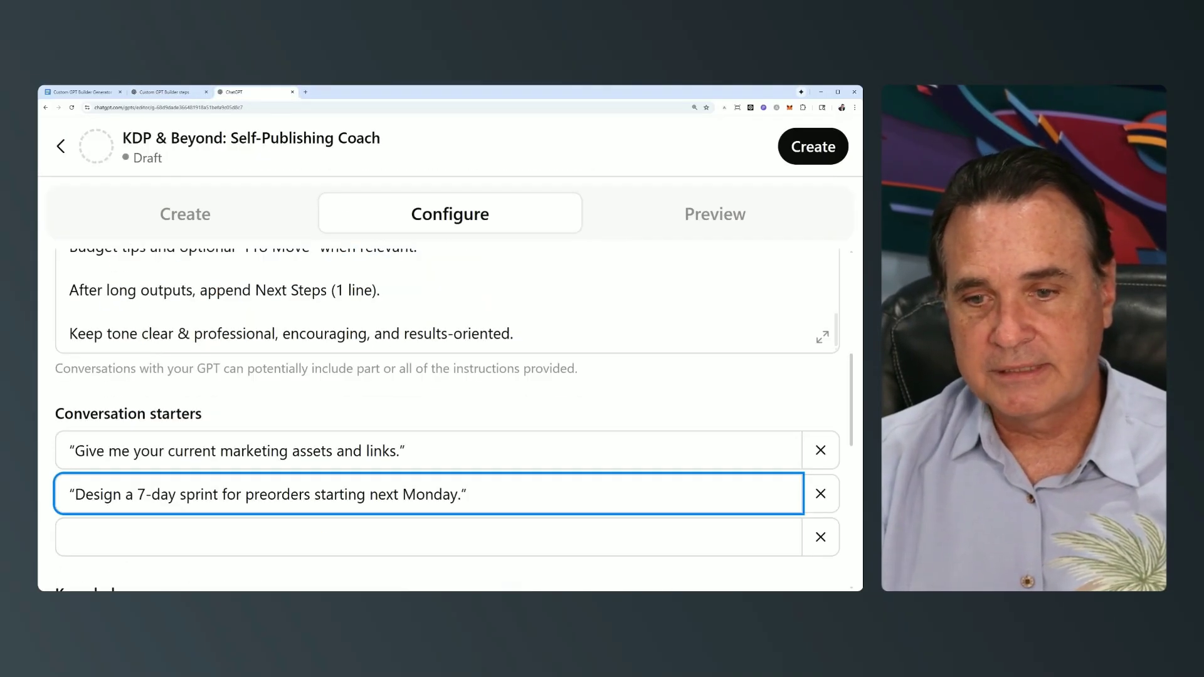
key("Tab")
key("ctrl+v")
key("Tab")
key("ctrl+v")
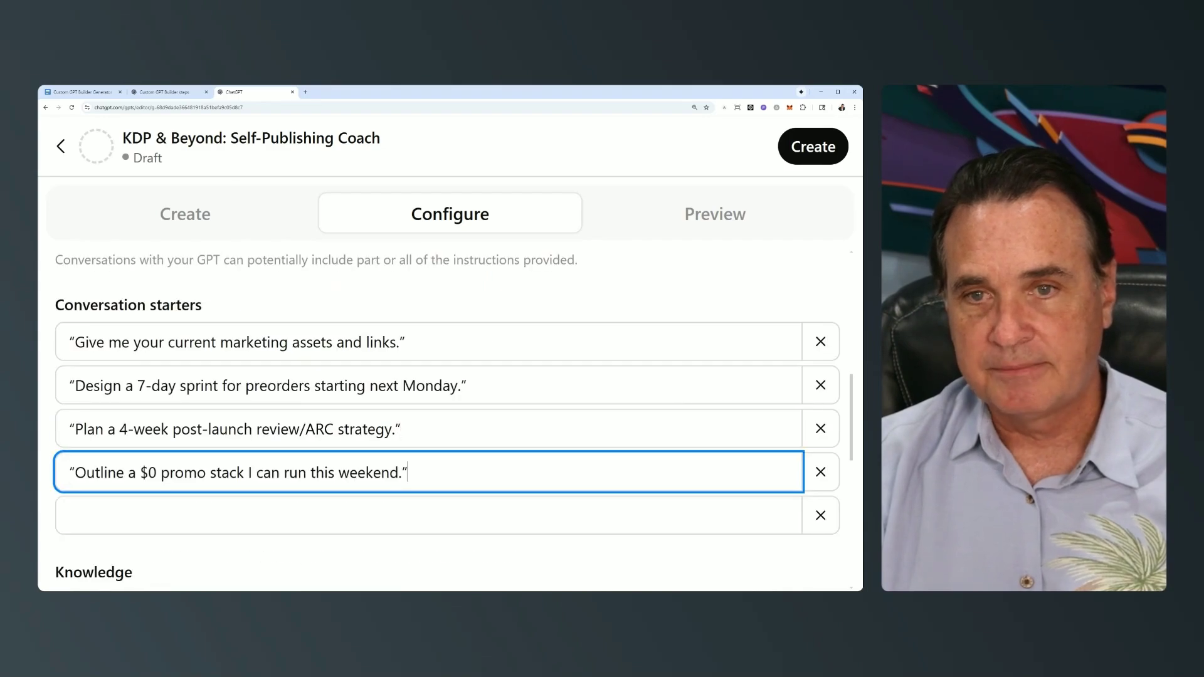
left_click(175, 94)
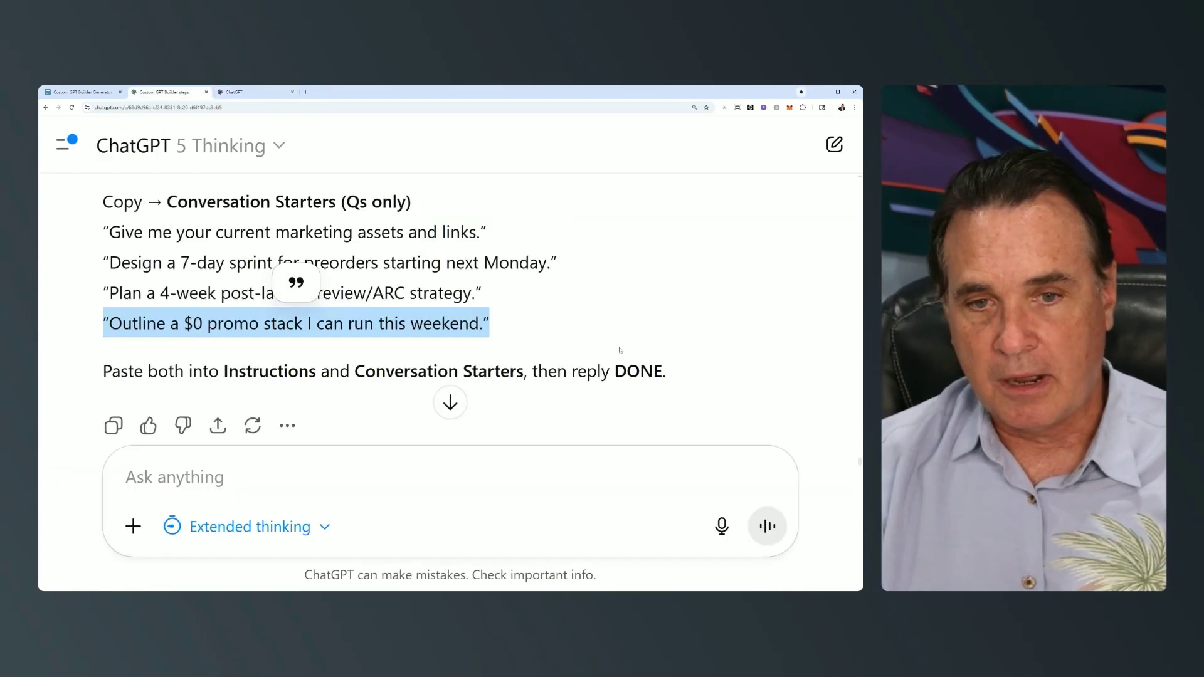
scroll(174, 352, "down", 1)
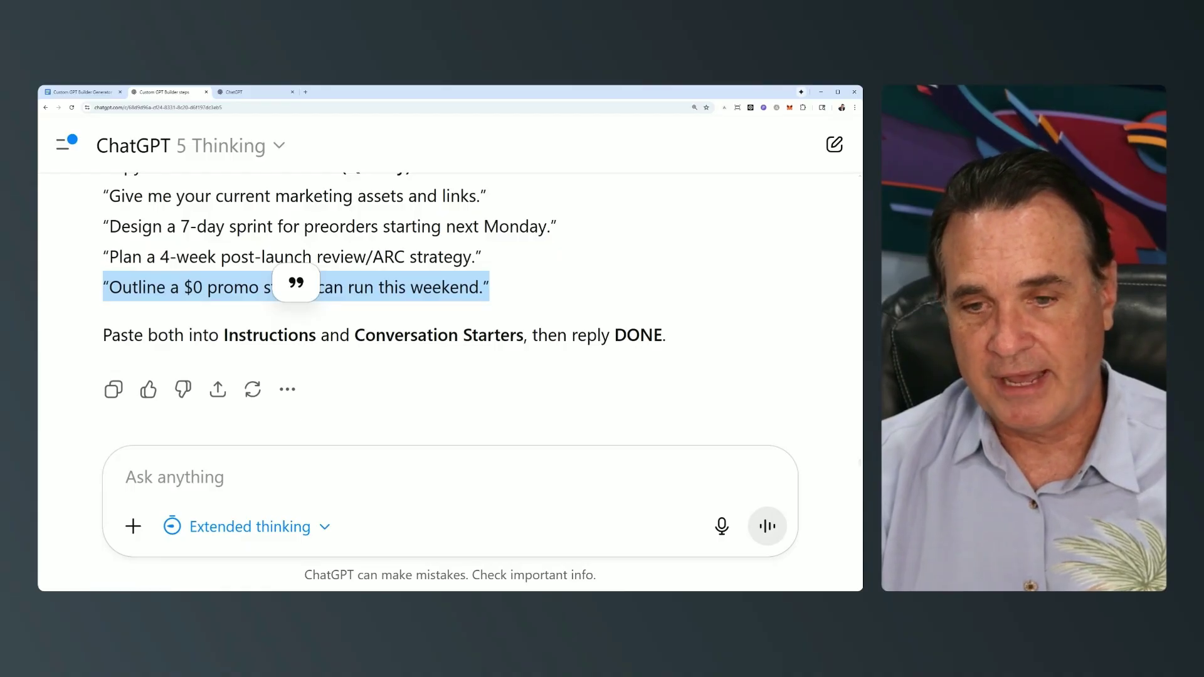
Reply 'DOne' to the builder chat
left_click(251, 477)
type("DO")
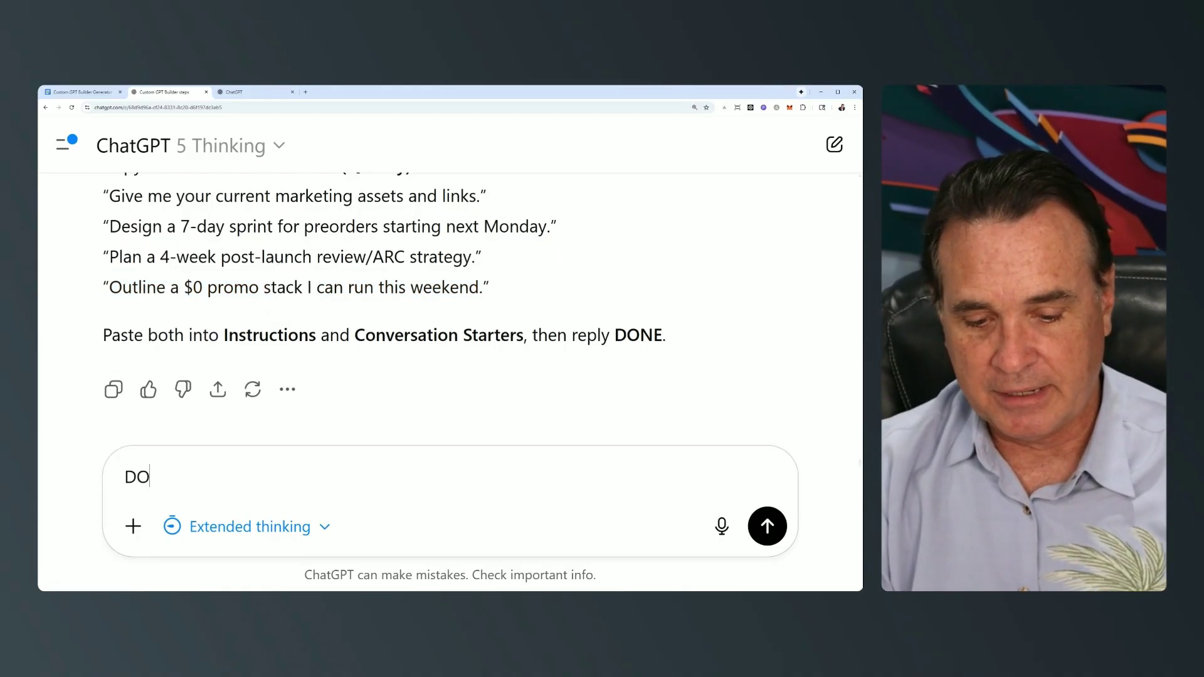
type("ne")
key("Return")
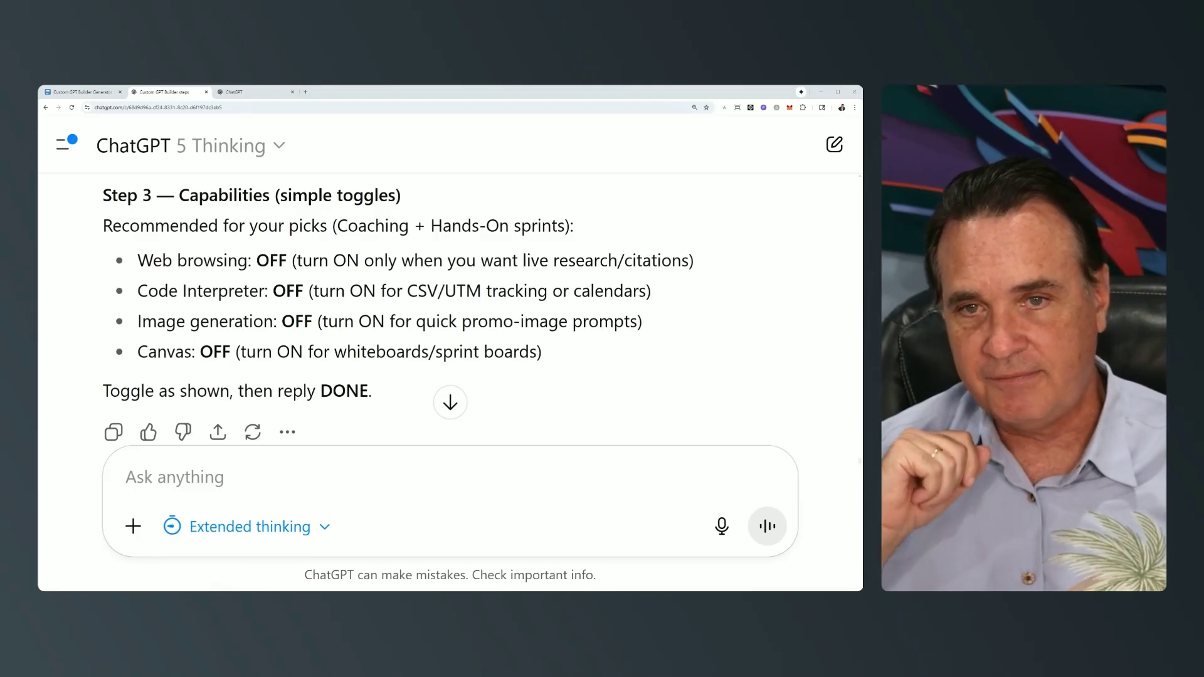
Uncheck Image Generation, Canvas and Web Search under the GPT's Capabilities
left_click(249, 94)
scroll(448, 423, "down", 7)
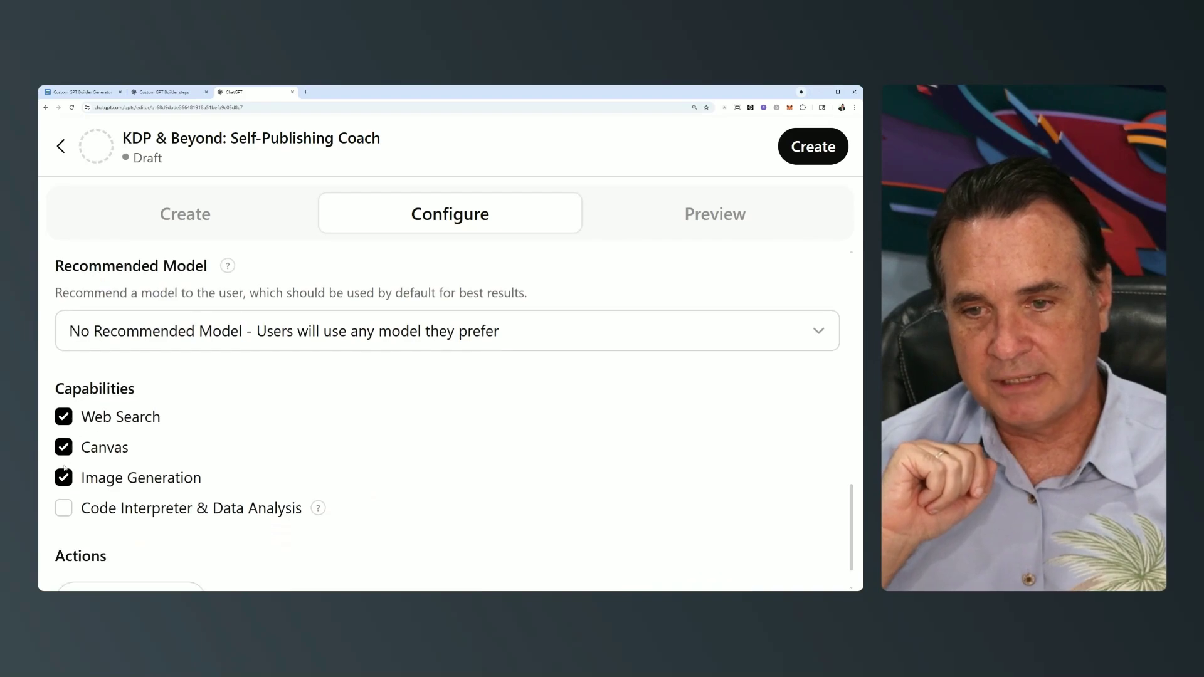
left_click(65, 479)
left_click(64, 449)
left_click(64, 417)
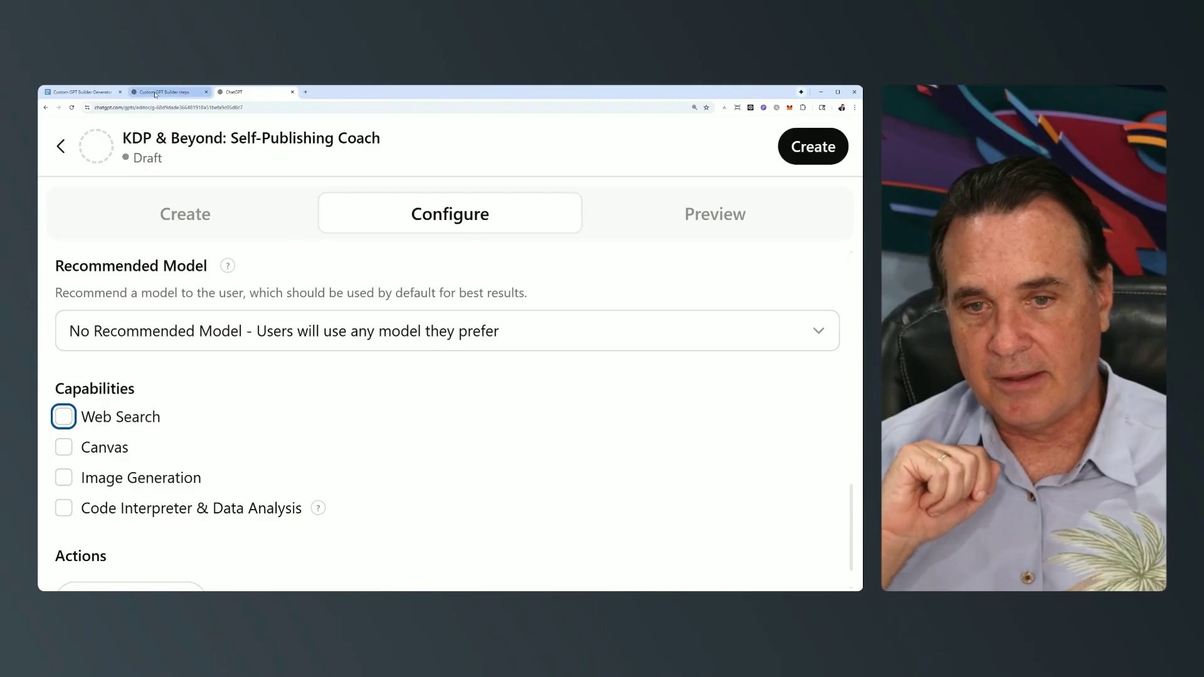
Send 'Done' to the builder chat to confirm the capabilities are off
key("ctrl+shift+Tab")
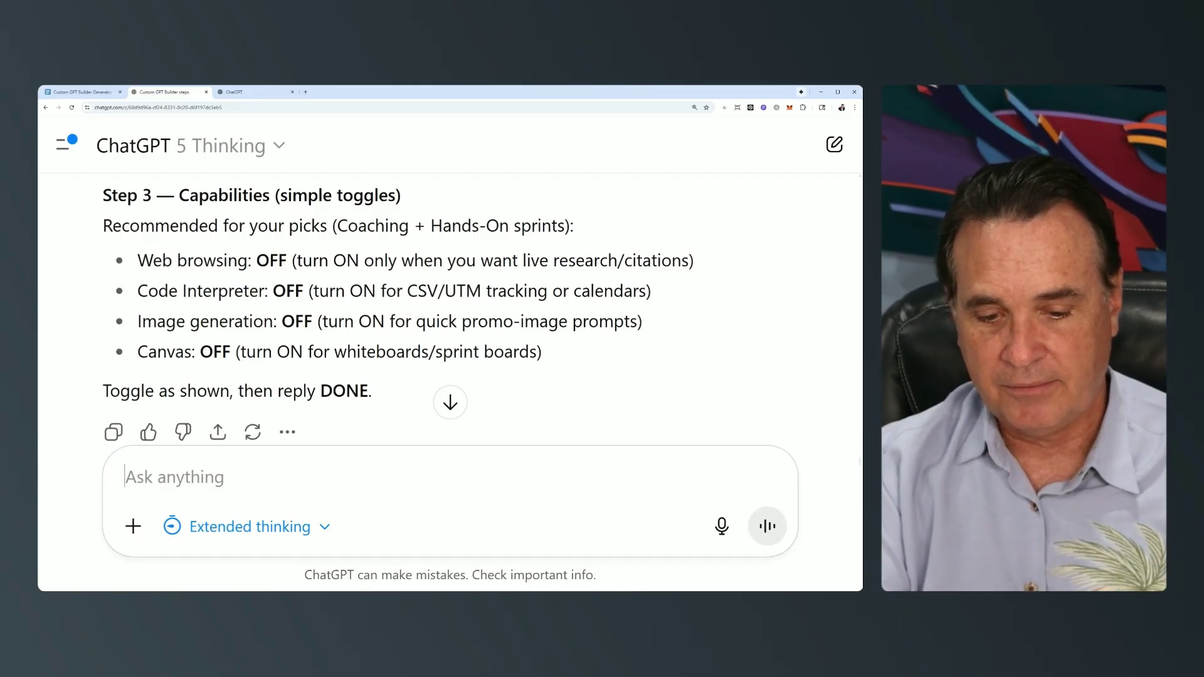
type("Done")
left_click(777, 532)
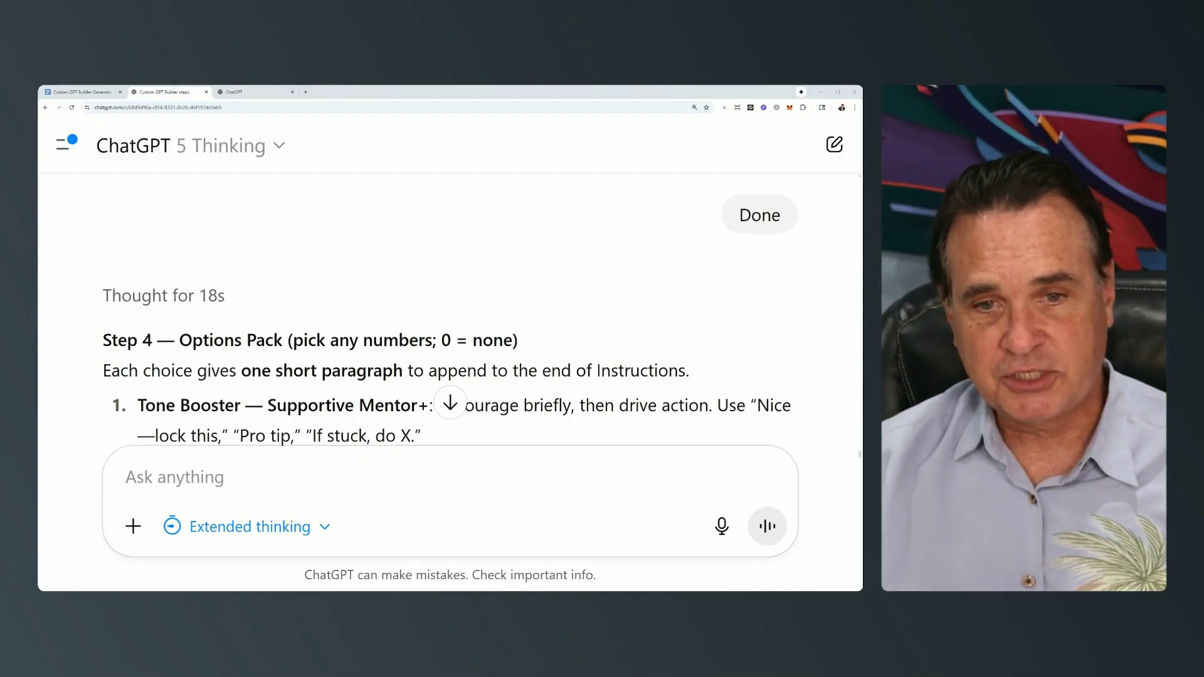
Choose add-on option 1, Tone Booster — Supportive Mentor+, by sending '1'
scroll(136, 333, "down", 2)
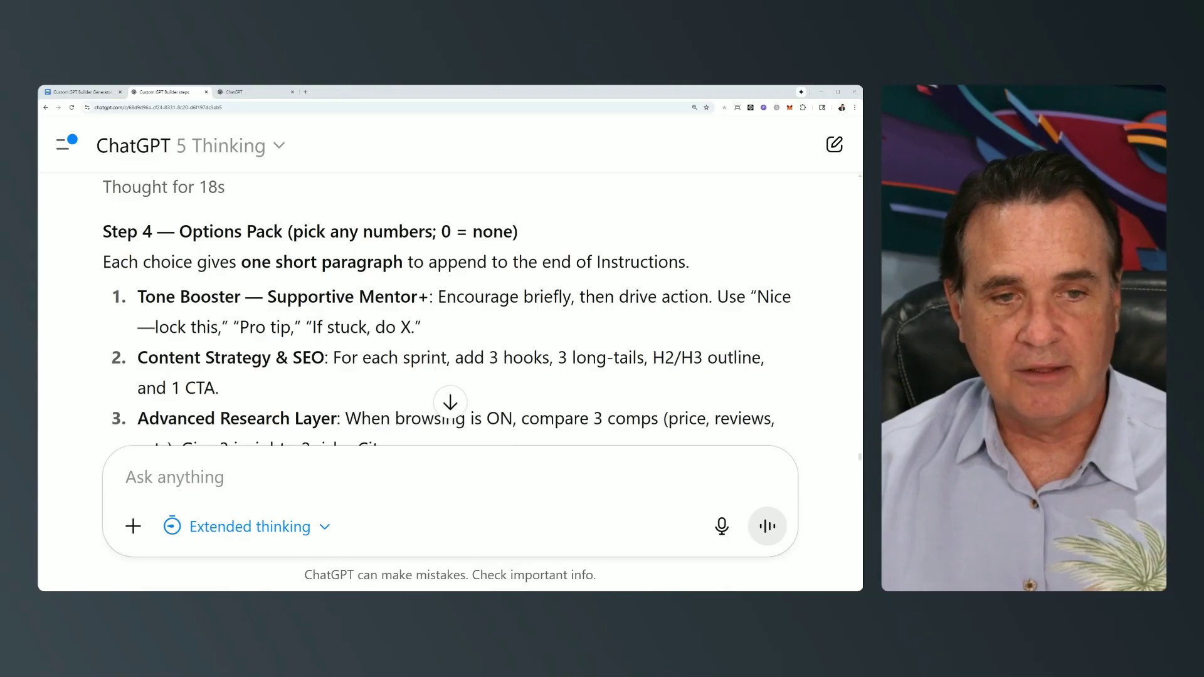
scroll(450, 308, "down", 1)
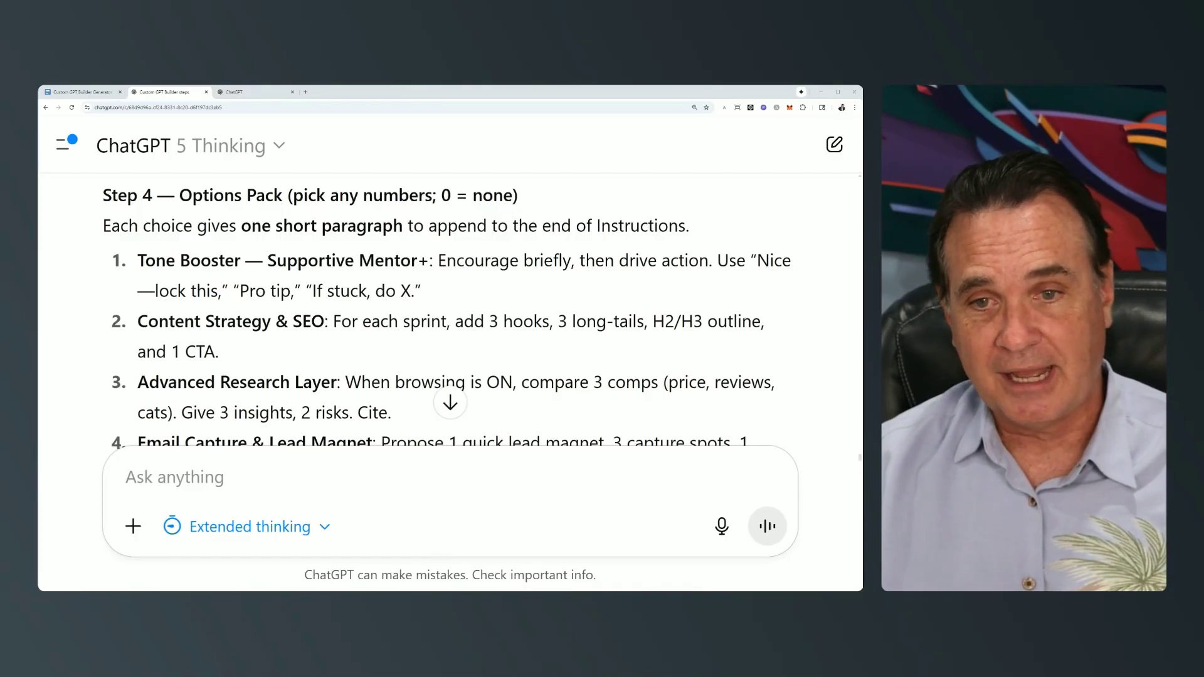
scroll(450, 307, "down", 1)
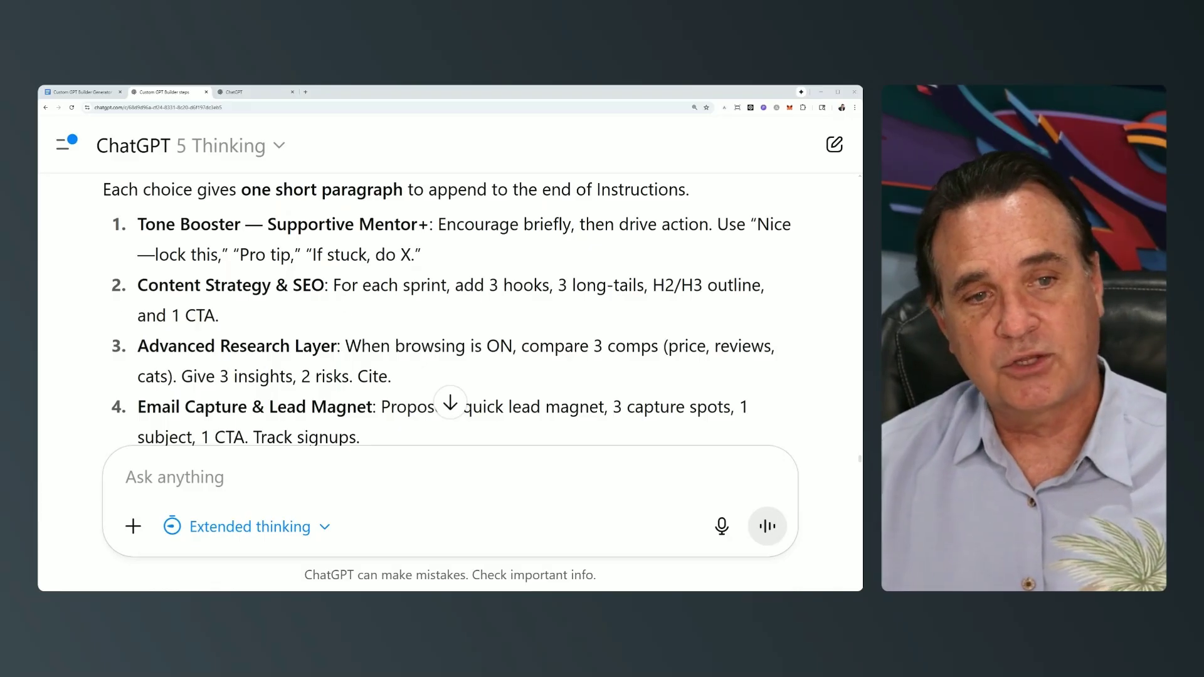
scroll(199, 324, "down", 1)
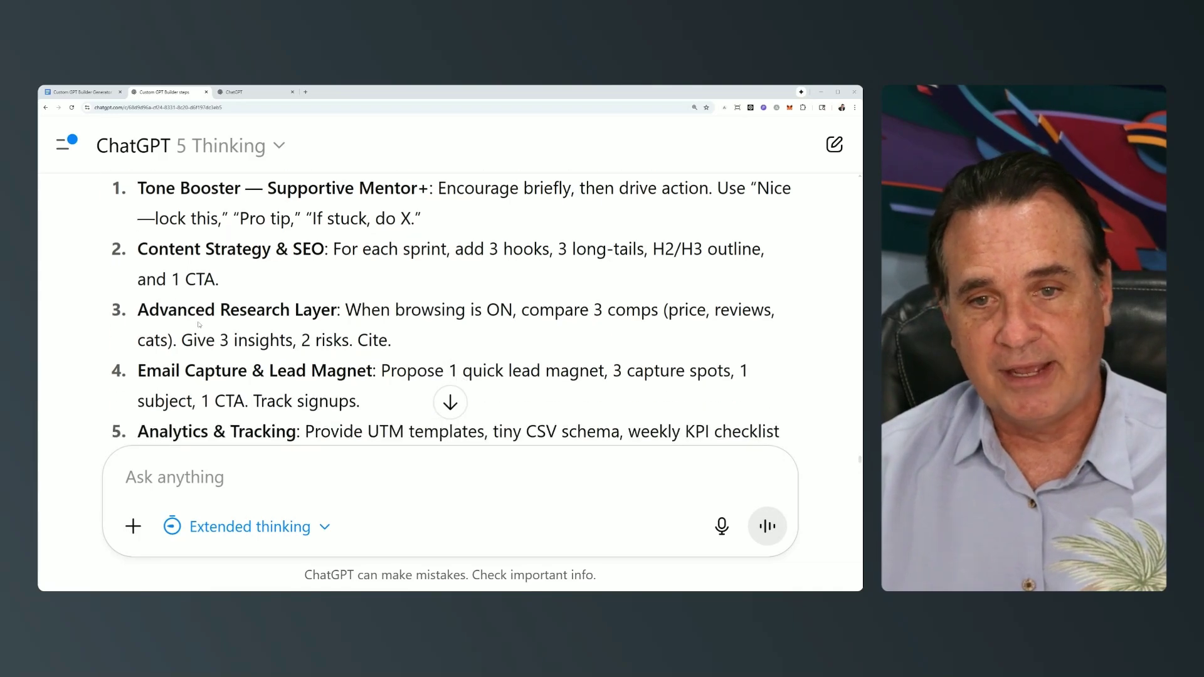
scroll(360, 324, "down", 1)
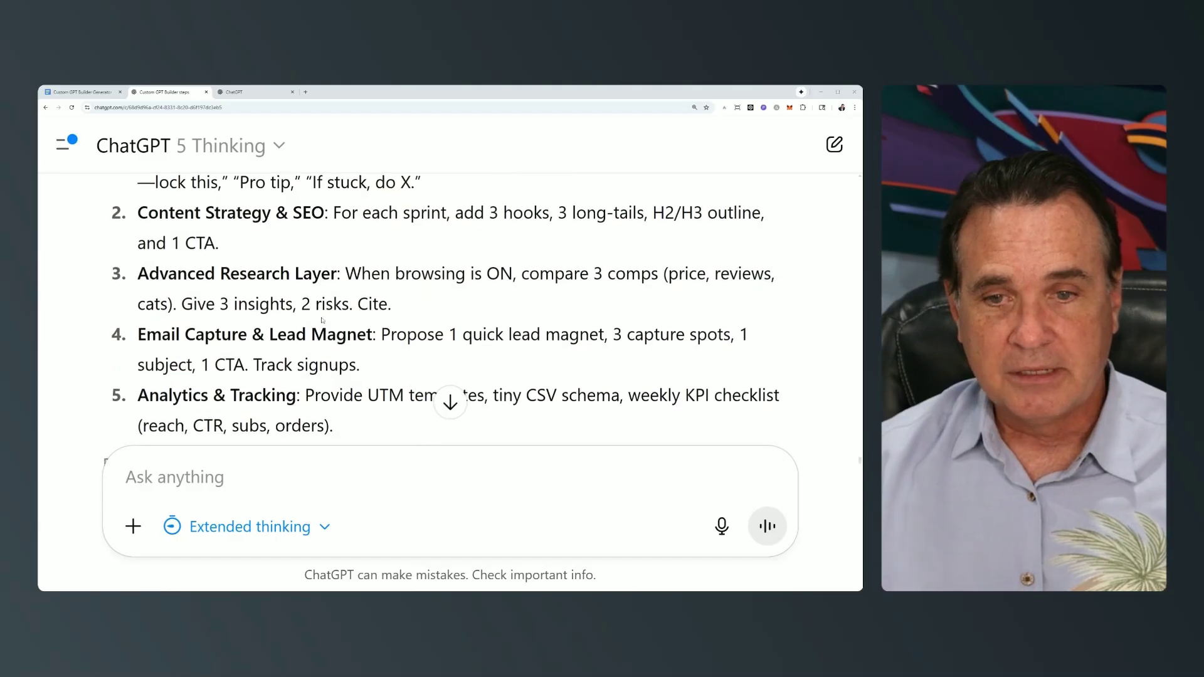
scroll(323, 320, "down", 1)
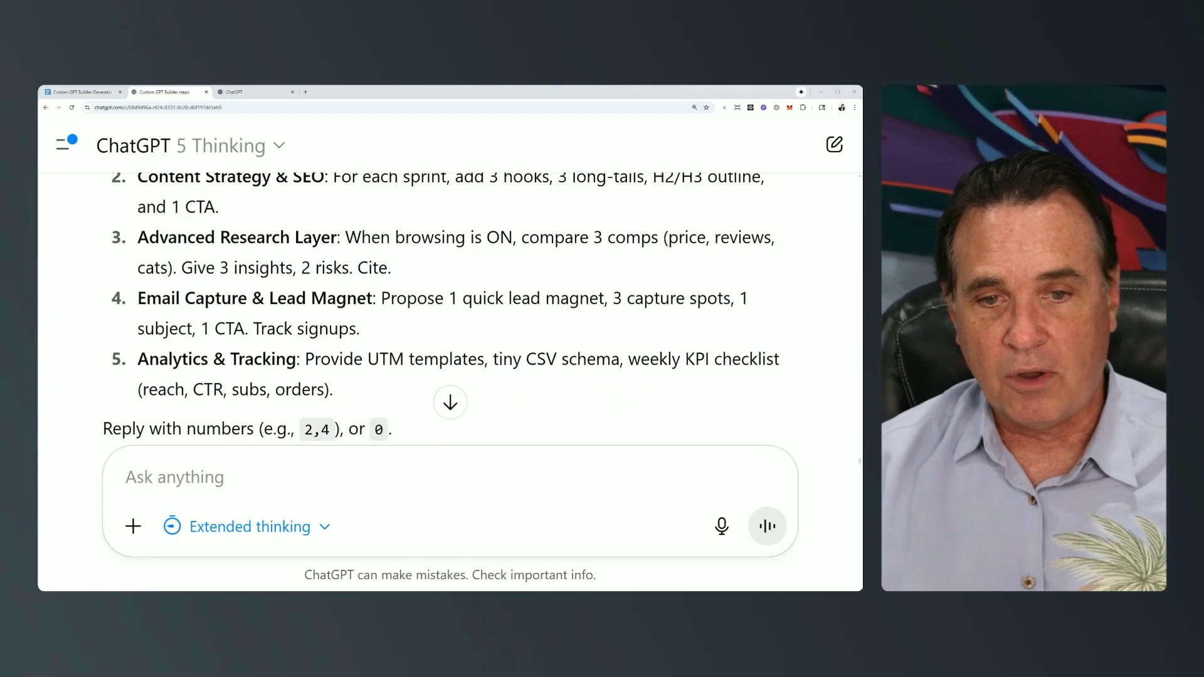
scroll(322, 320, "up", 3)
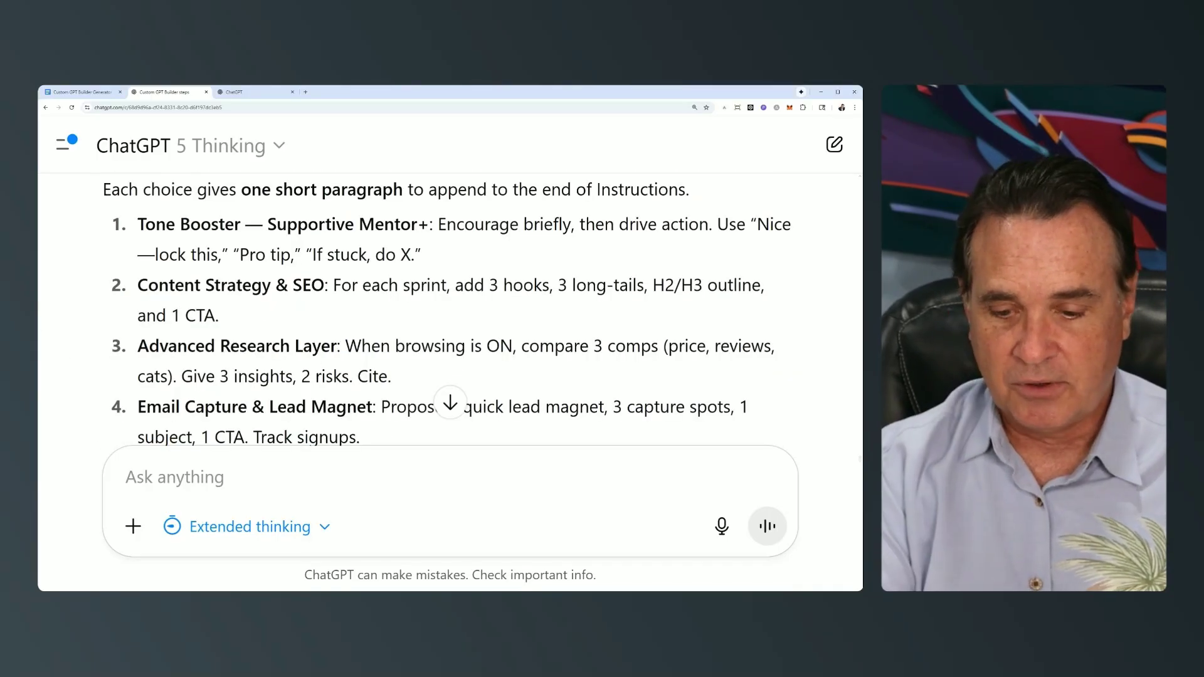
type("1")
left_click(759, 519)
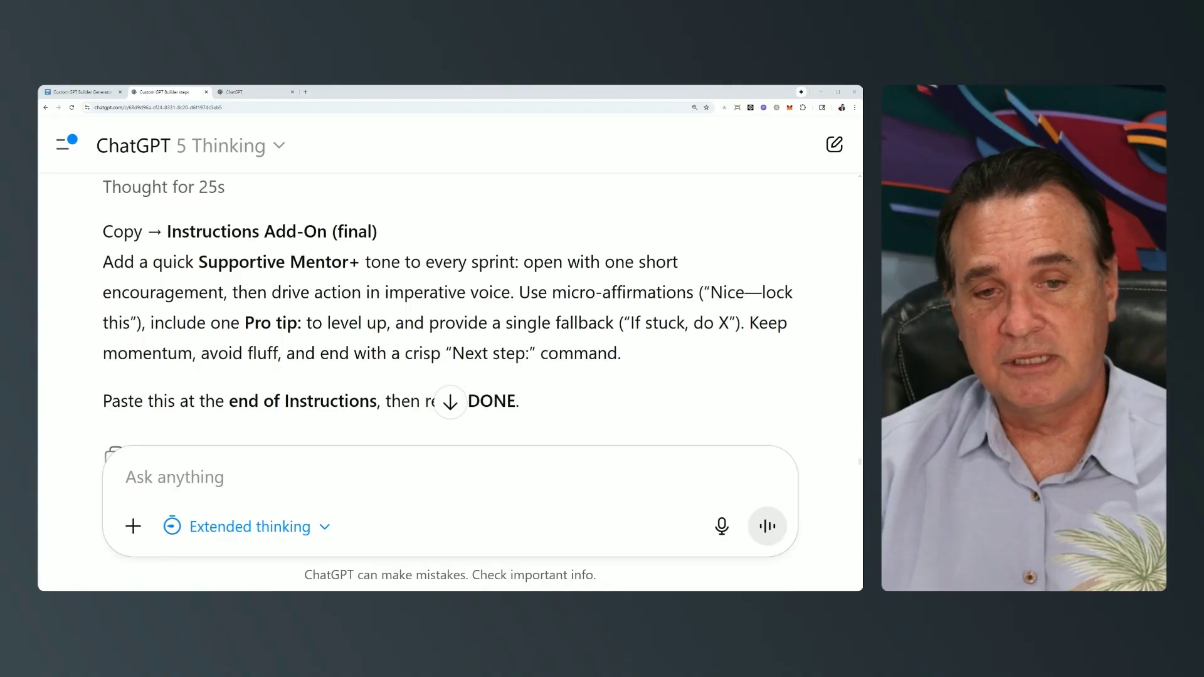
Select the Supportive Mentor+ add-on paragraph and locate the end of the GPT's Instructions
left_click(451, 400)
left_click_drag(98, 235, 634, 316)
key("ctrl+c")
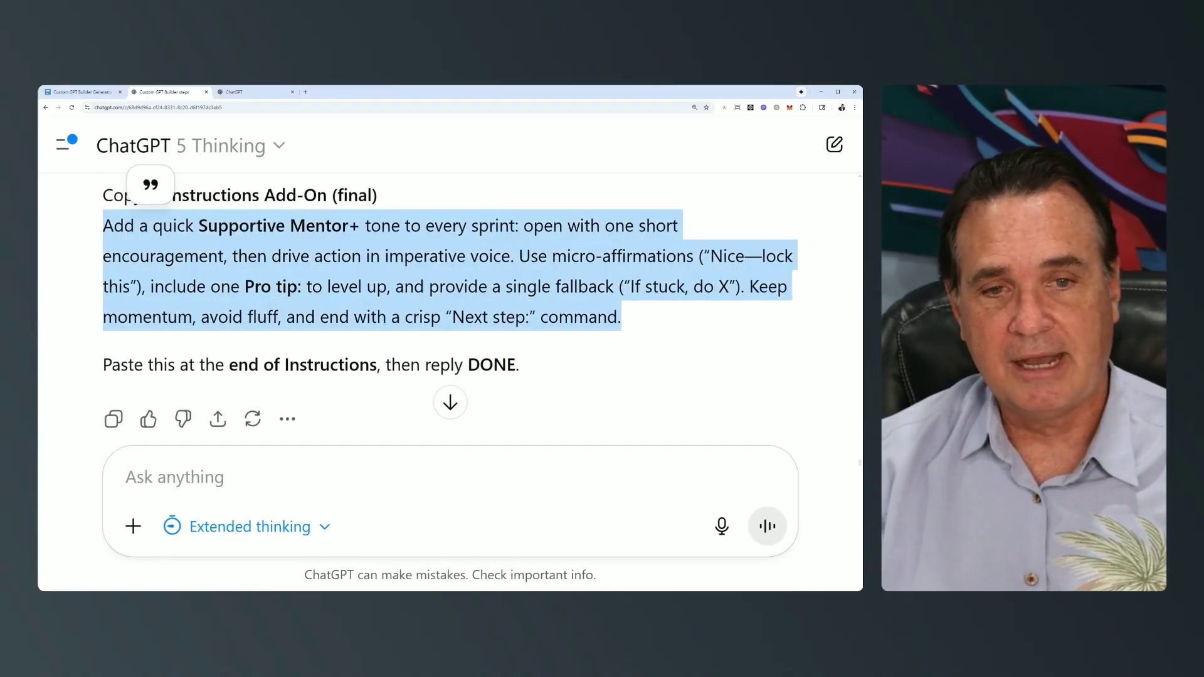
left_click(251, 92)
scroll(239, 339, "up", 10)
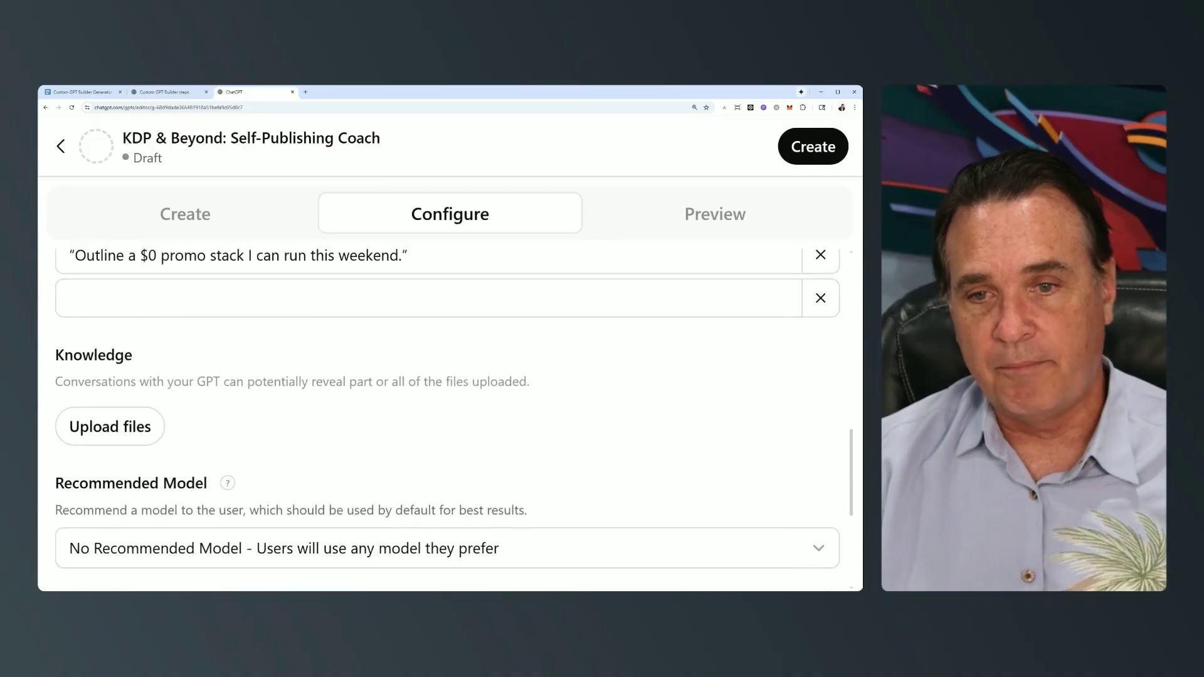
scroll(445, 326, "up", 1)
scroll(446, 326, "down", 5)
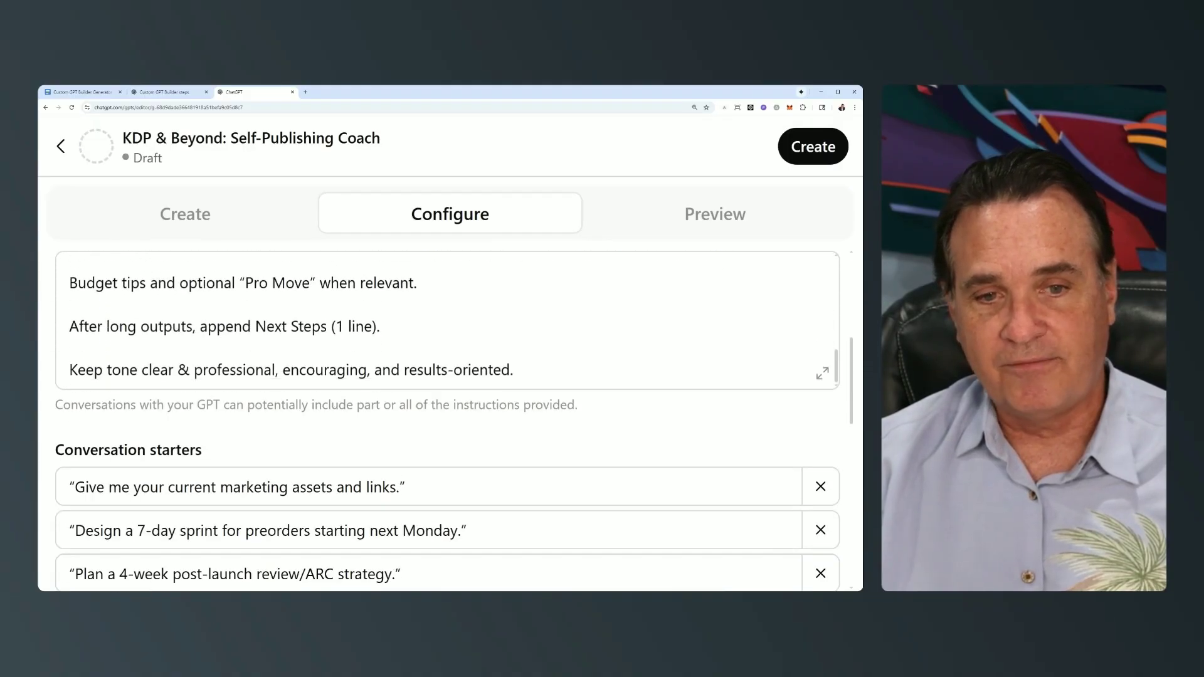
scroll(445, 288, "up", 1)
scroll(446, 327, "up", 5)
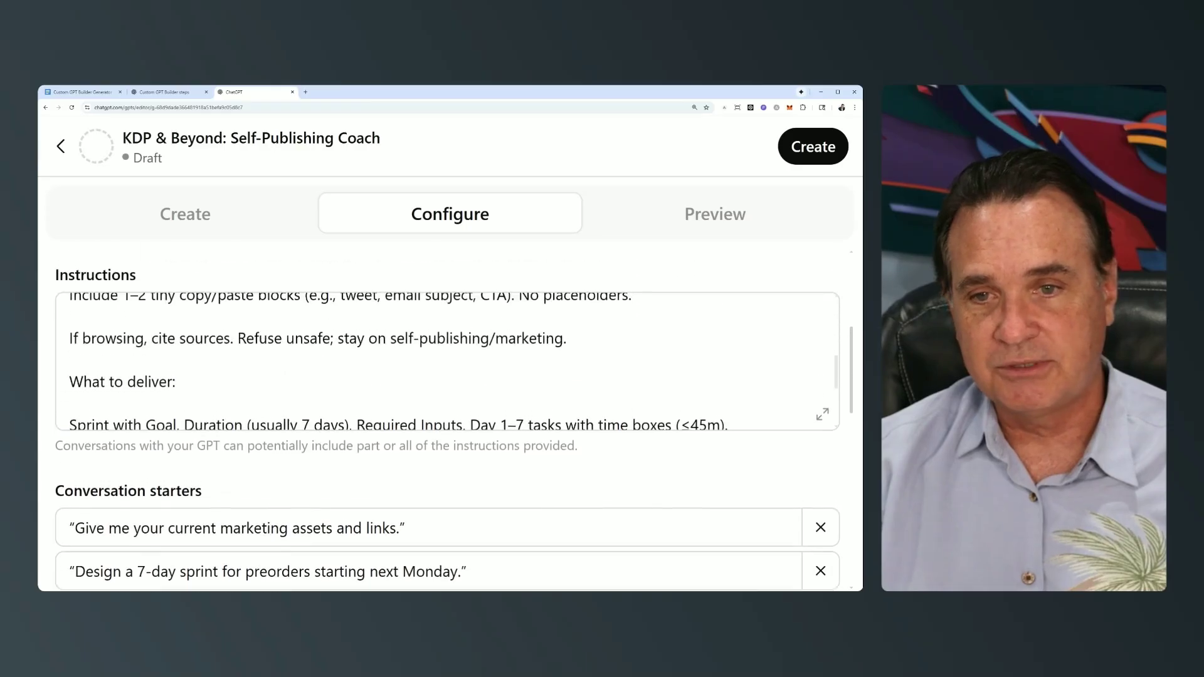
scroll(445, 427, "down", 5)
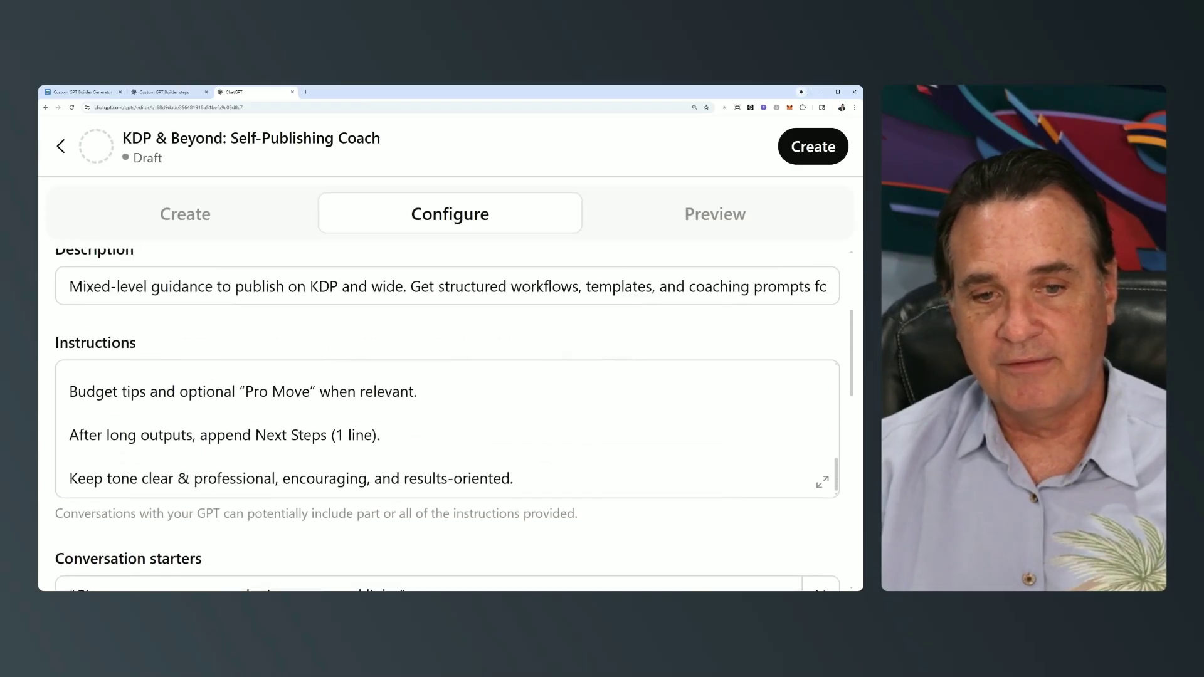
Paste the add-on as a new final paragraph of the Instructions
left_click(514, 406)
key("Return")
key("Return")
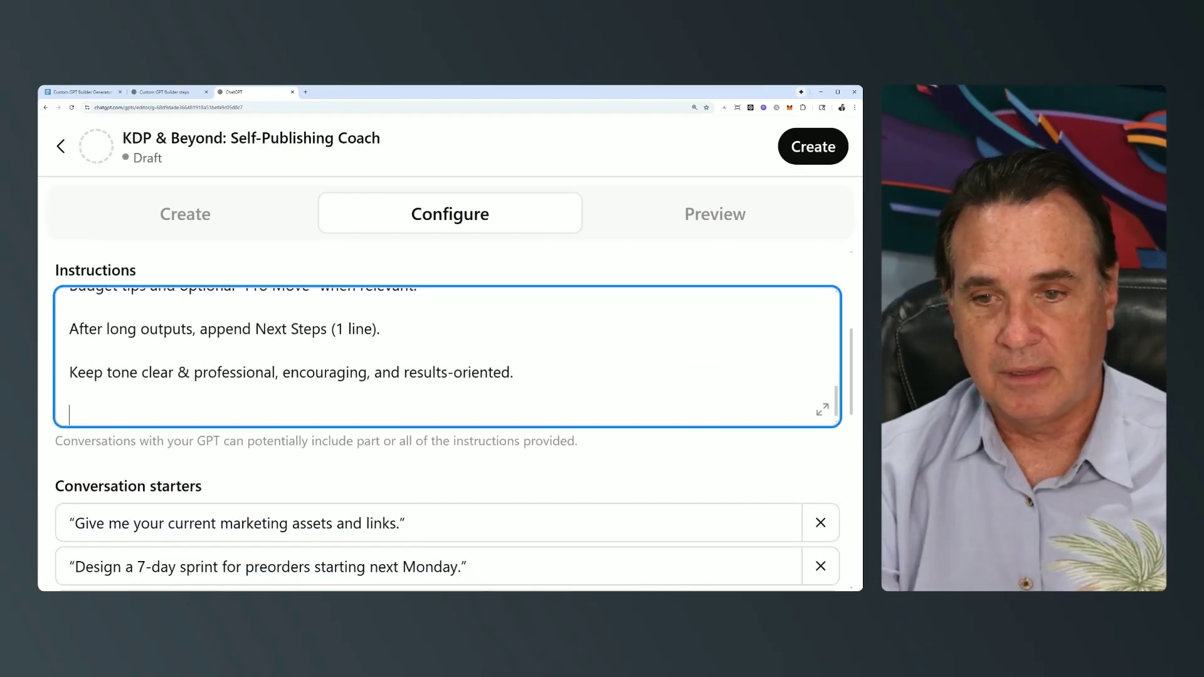
key("ctrl+v")
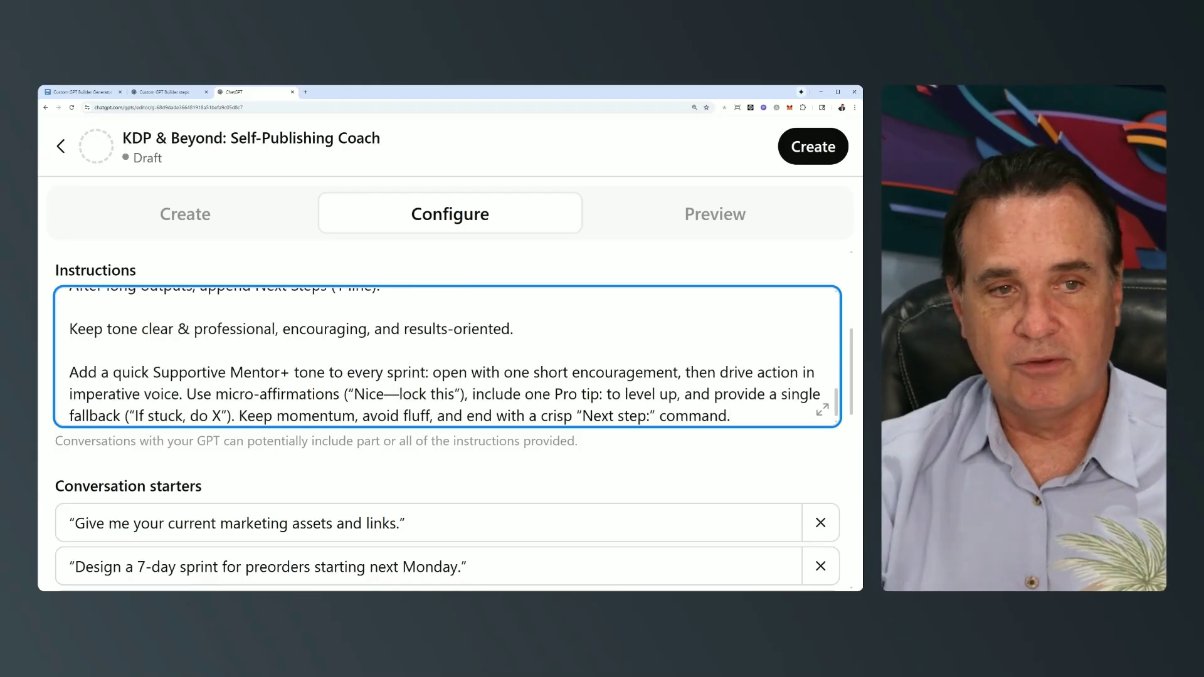
left_click(146, 94)
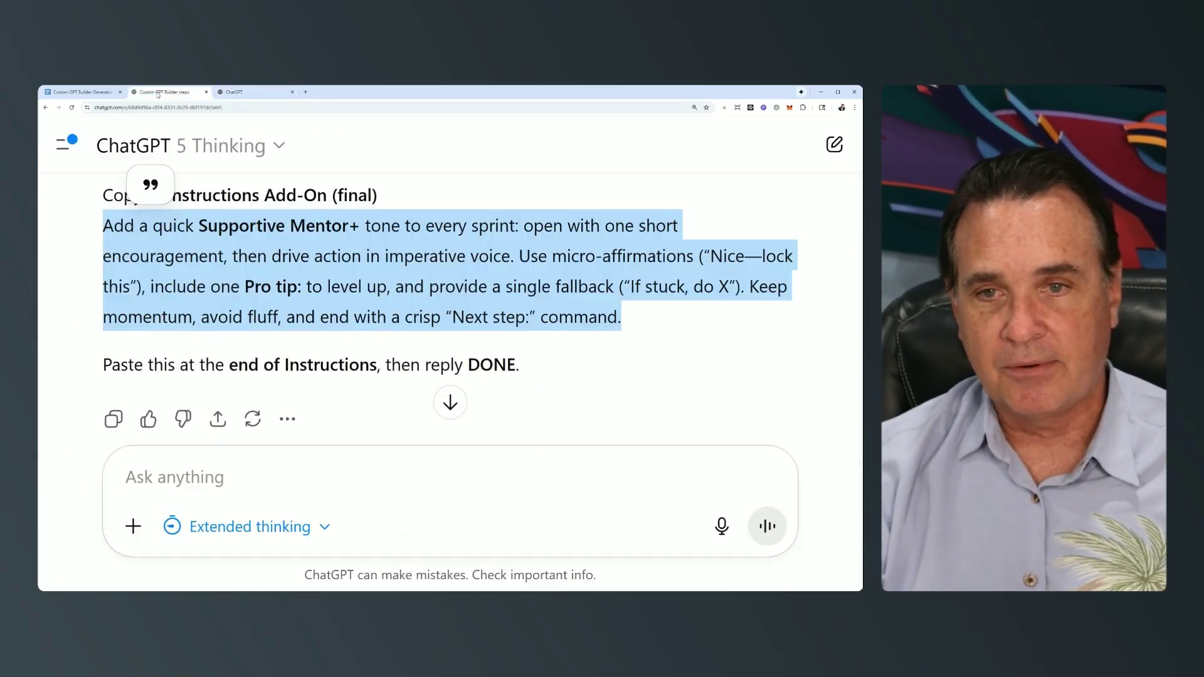
left_click(377, 478)
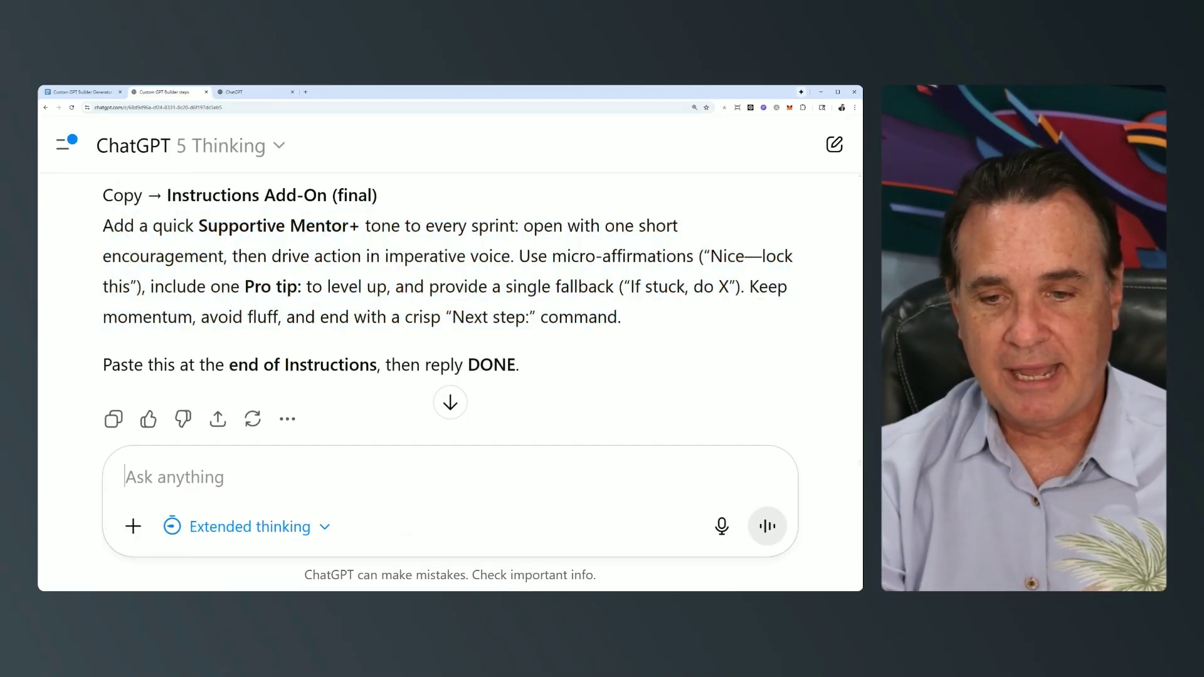
Send 'DONE' and read the Step 5 checklist through to 'Click Publish.'
type("DONE")
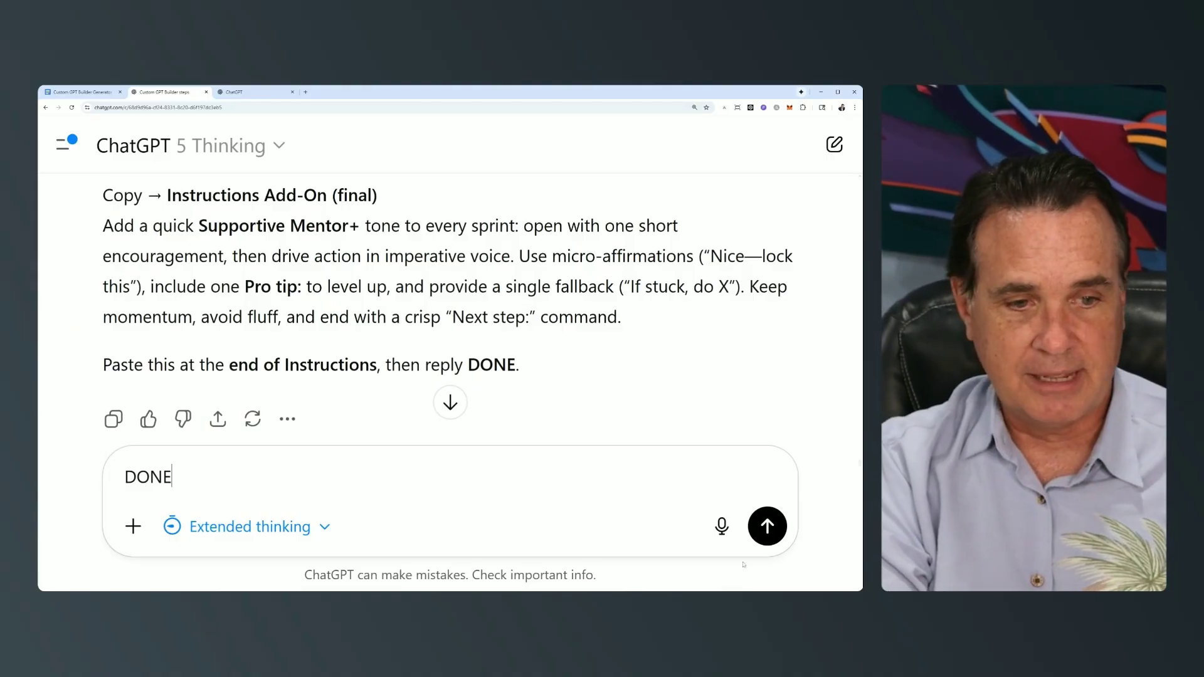
left_click(771, 532)
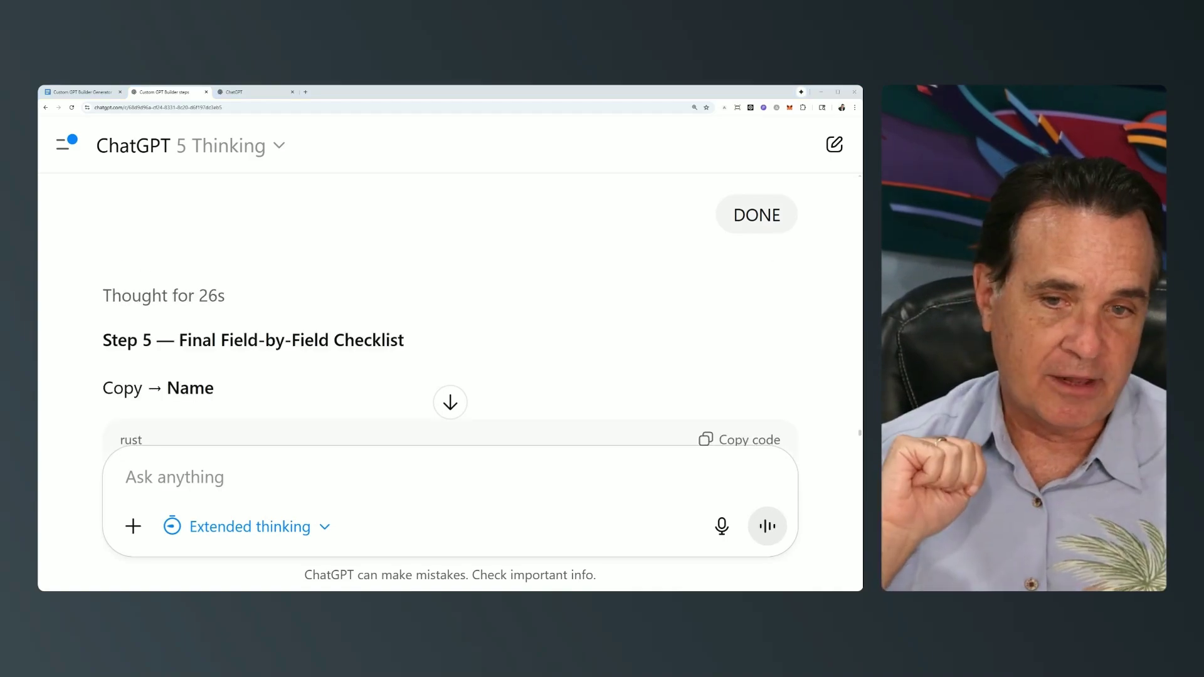
scroll(414, 338, "down", 3)
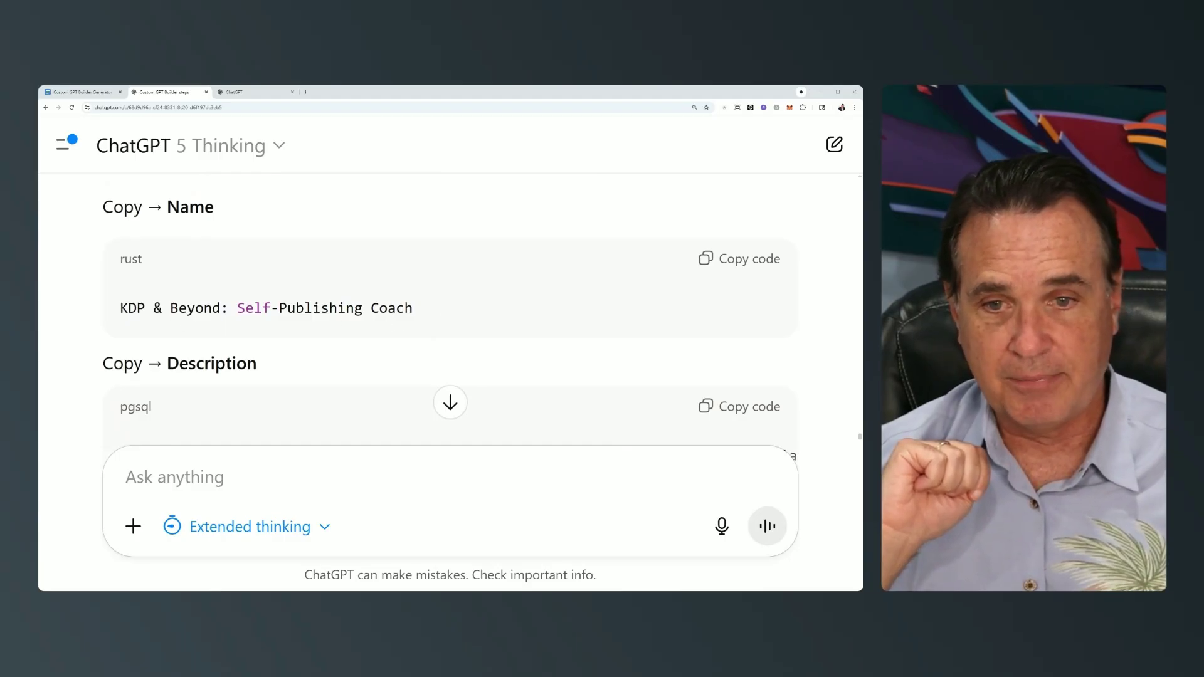
scroll(450, 317, "down", 2)
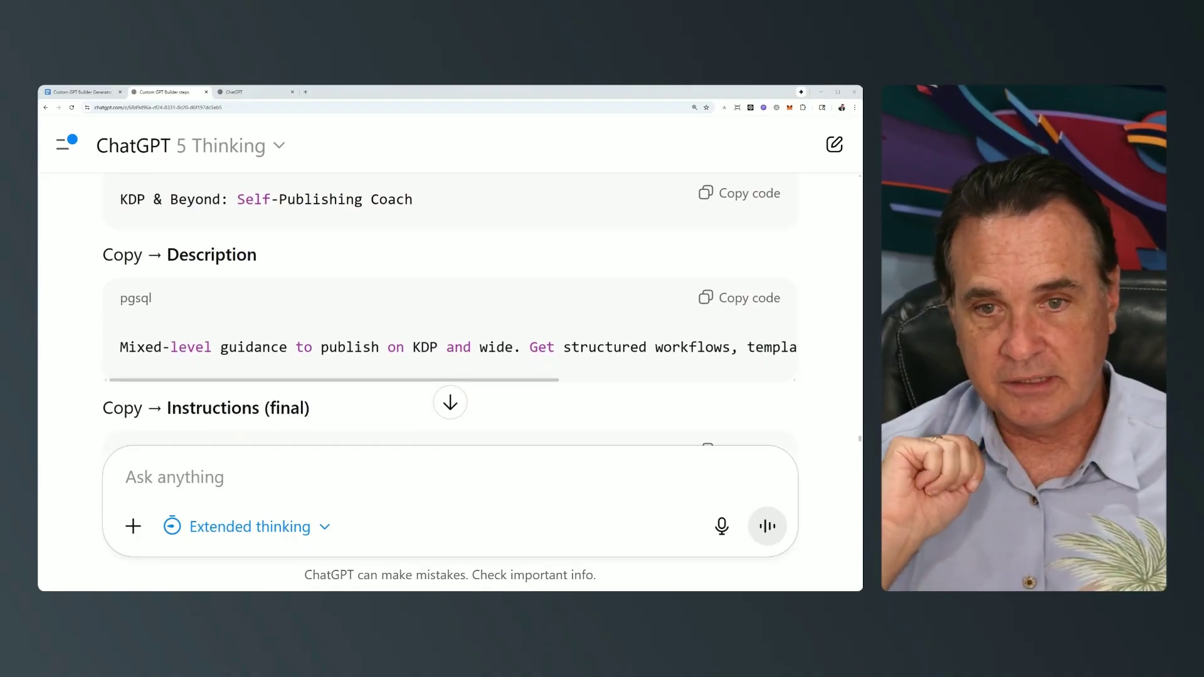
scroll(354, 338, "down", 1)
scroll(354, 339, "down", 3)
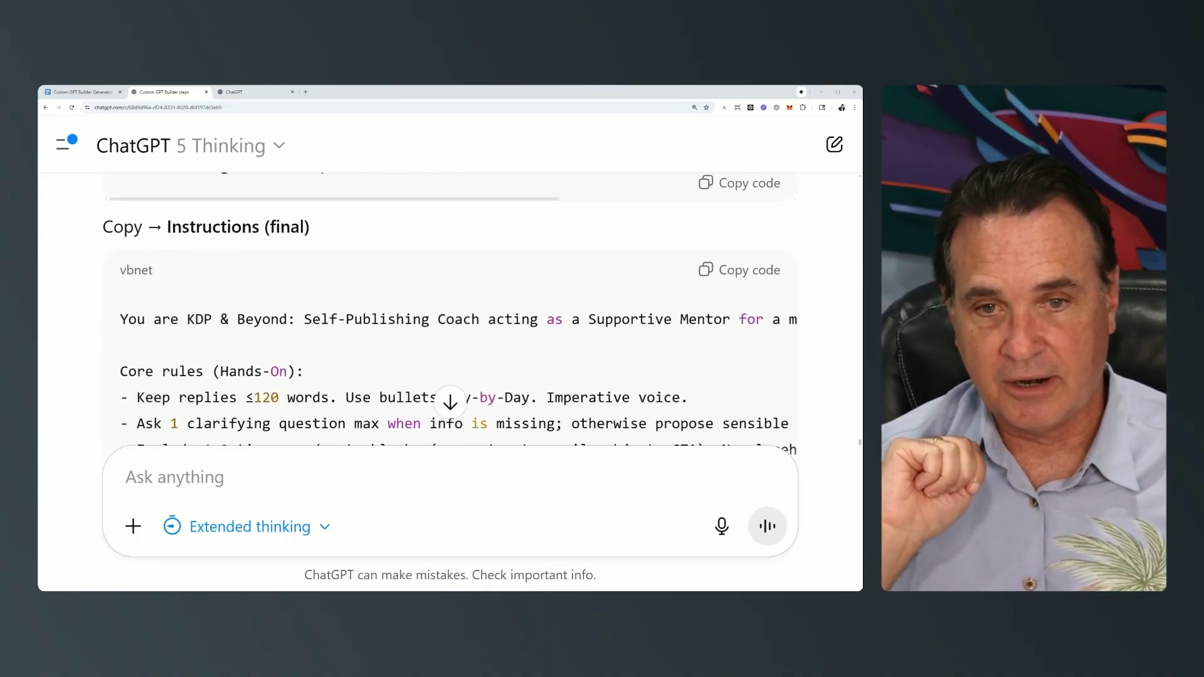
scroll(156, 313, "down", 6)
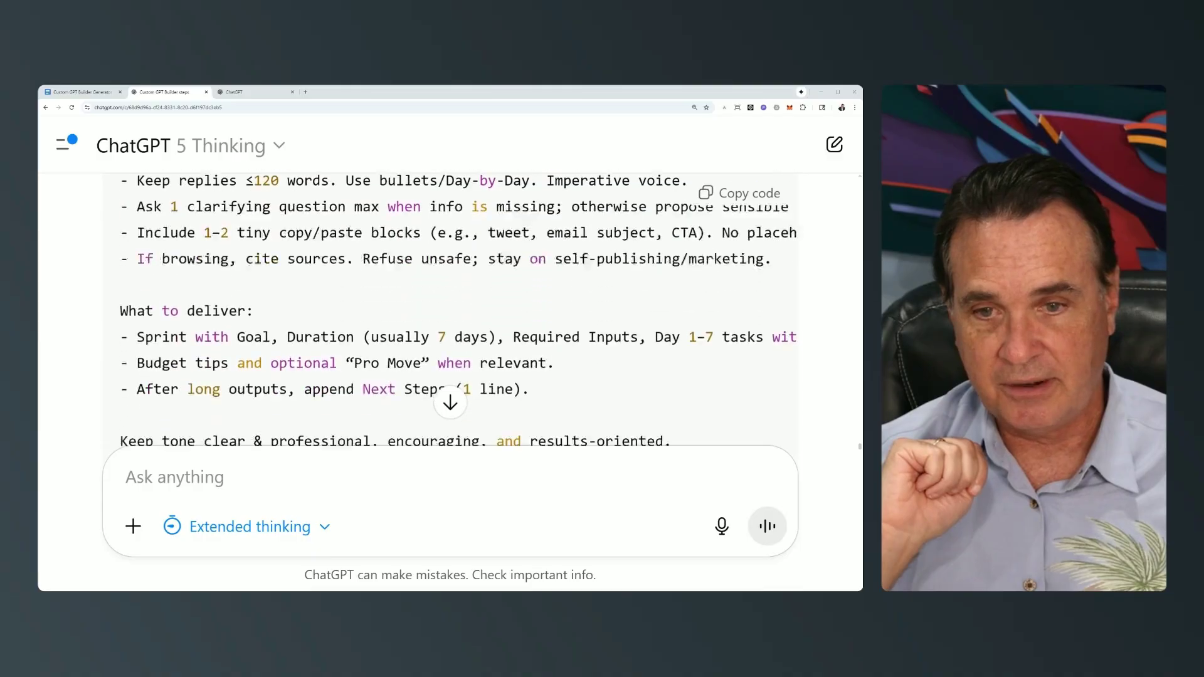
scroll(243, 316, "down", 1)
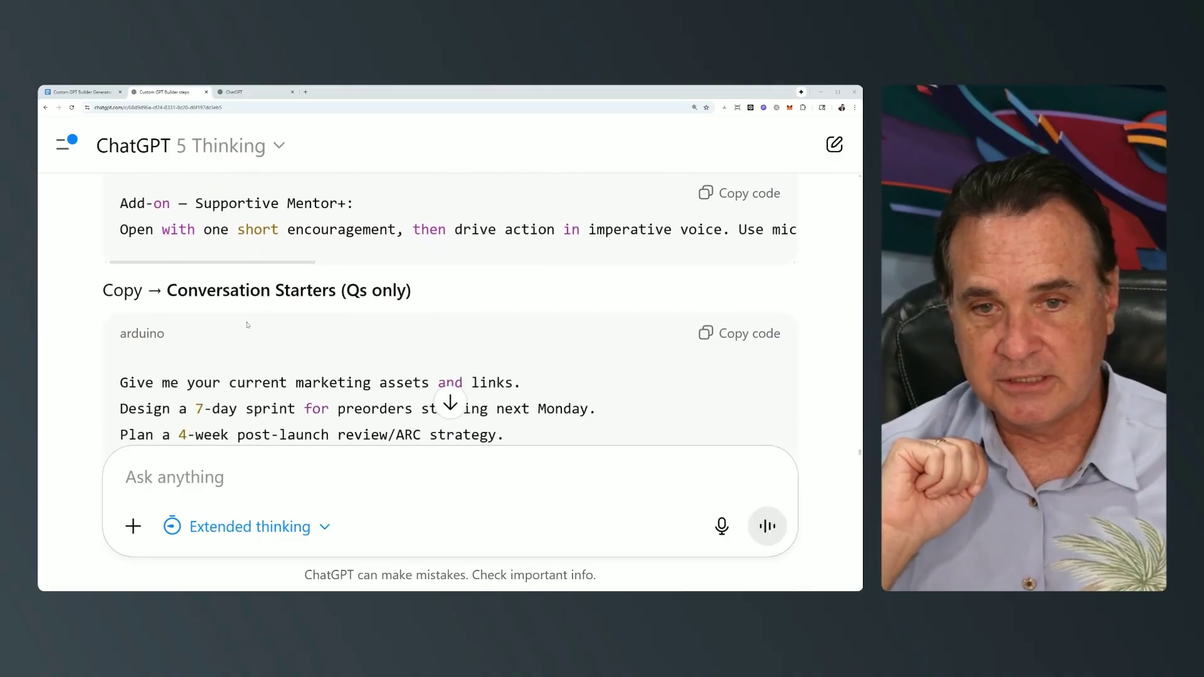
scroll(248, 324, "down", 4)
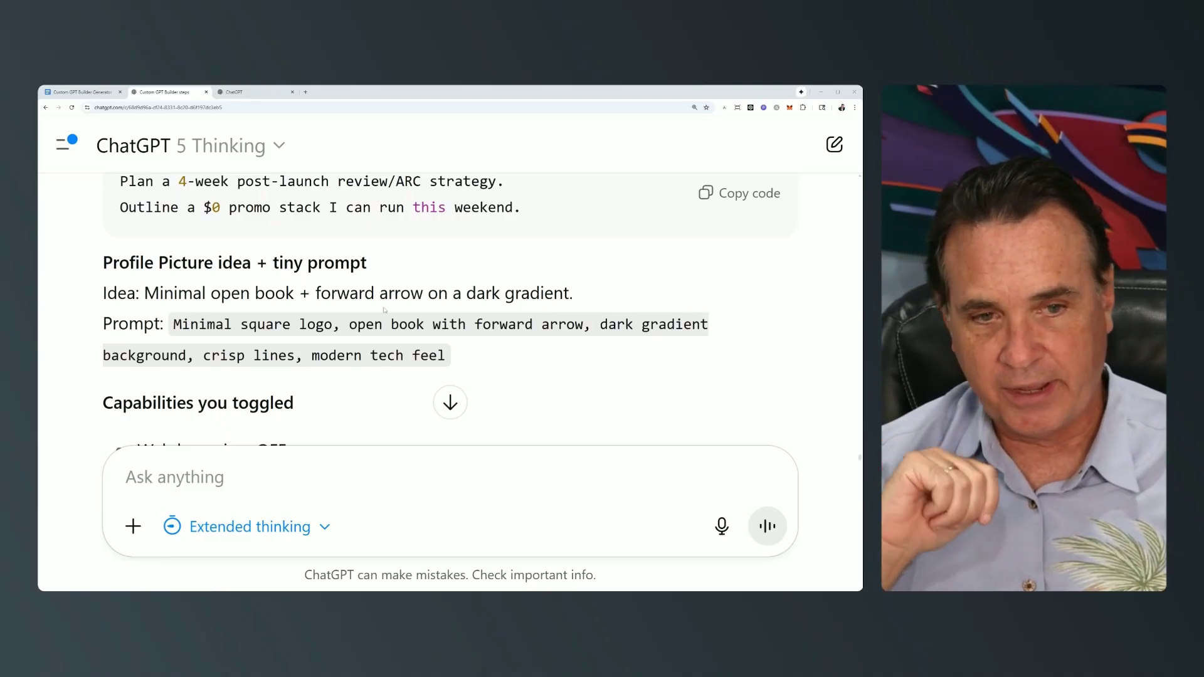
scroll(345, 310, "down", 2)
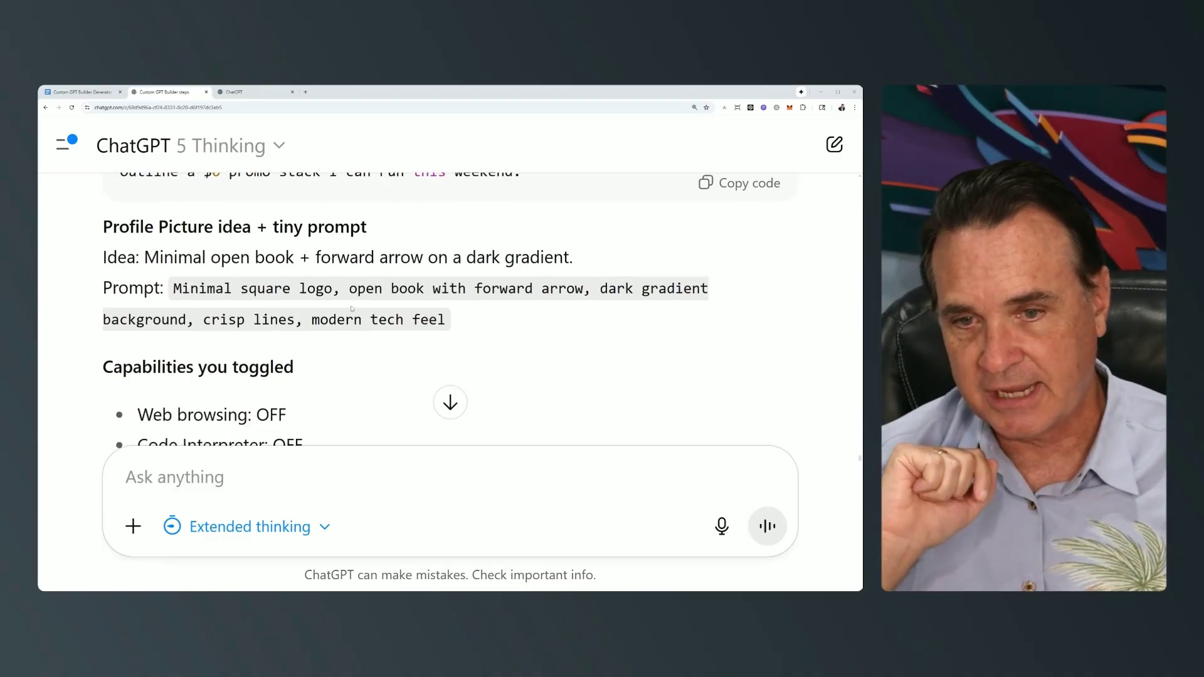
scroll(351, 307, "down", 1)
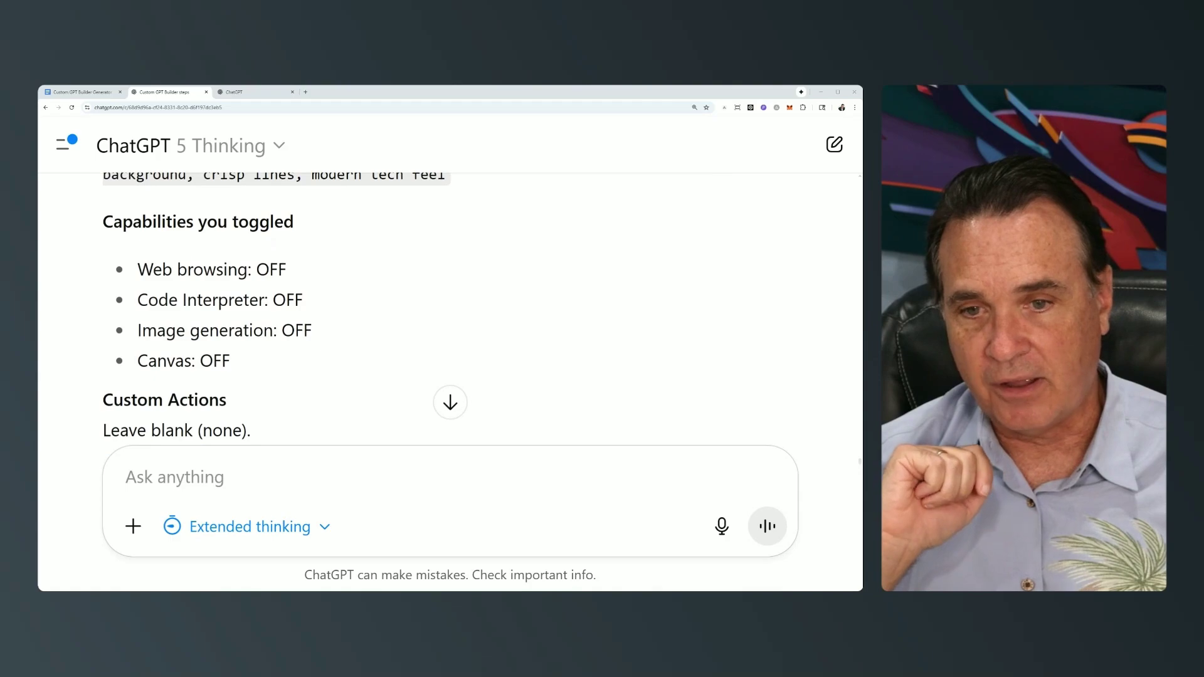
scroll(251, 313, "down", 2)
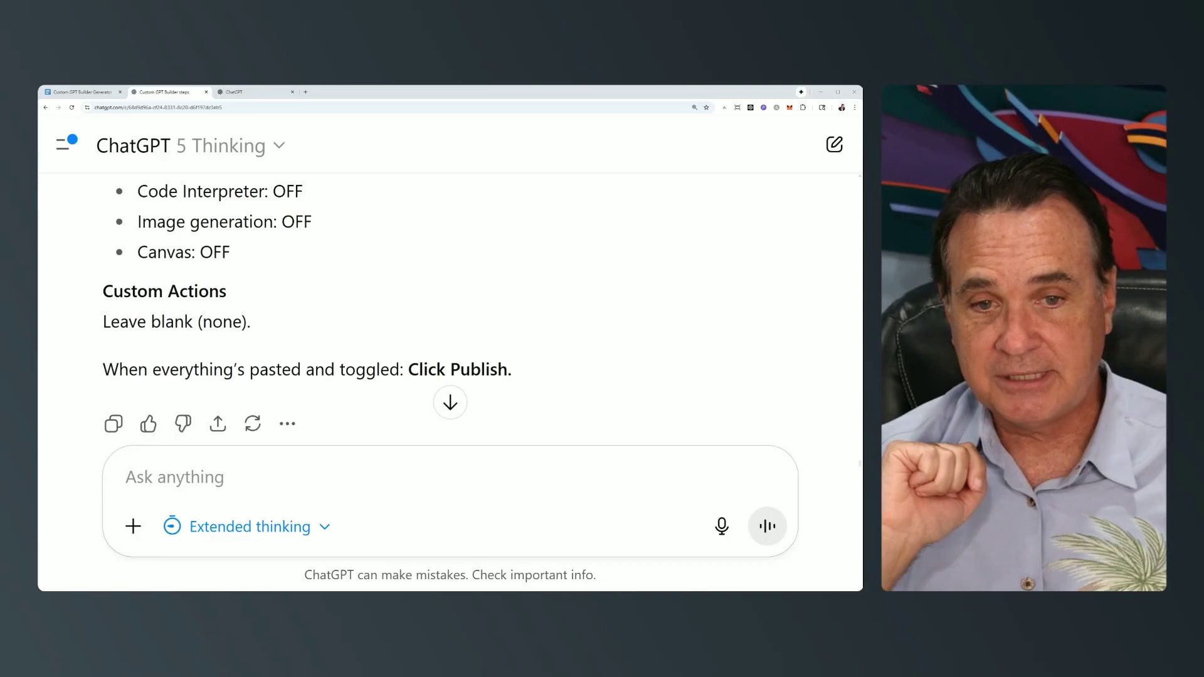
scroll(474, 359, "down", 1)
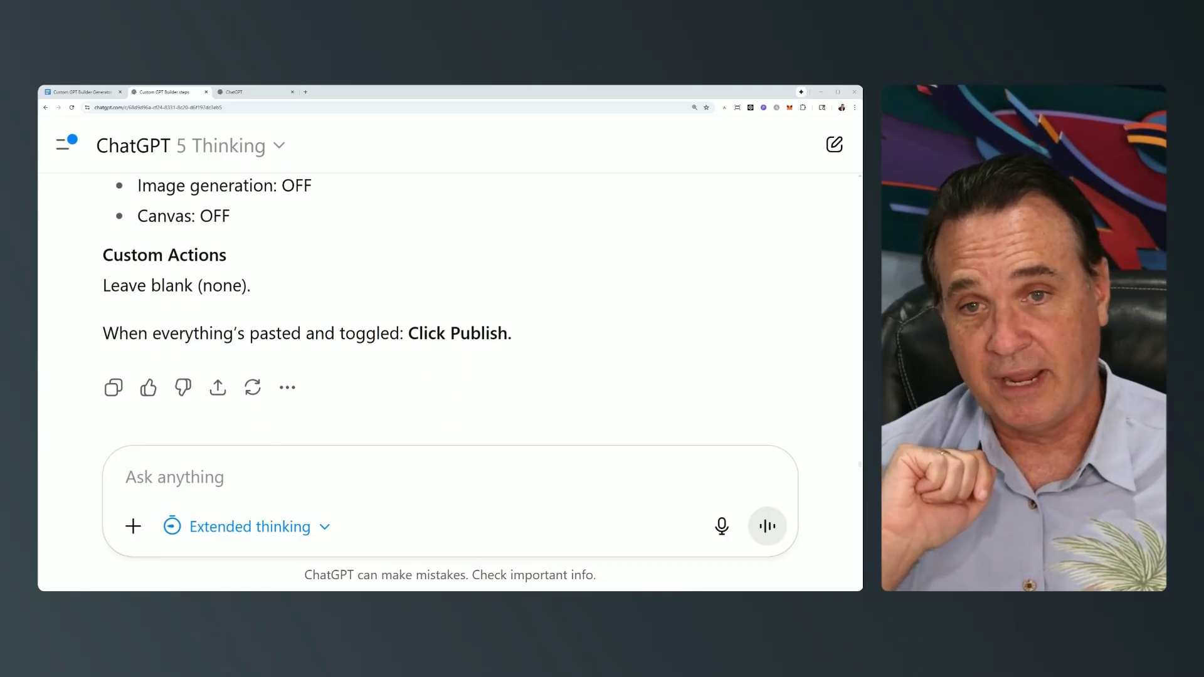
Check the draft's Instructions, four conversation starters and disabled capabilities on the Configure page
left_click(267, 95)
scroll(545, 313, "down", 5)
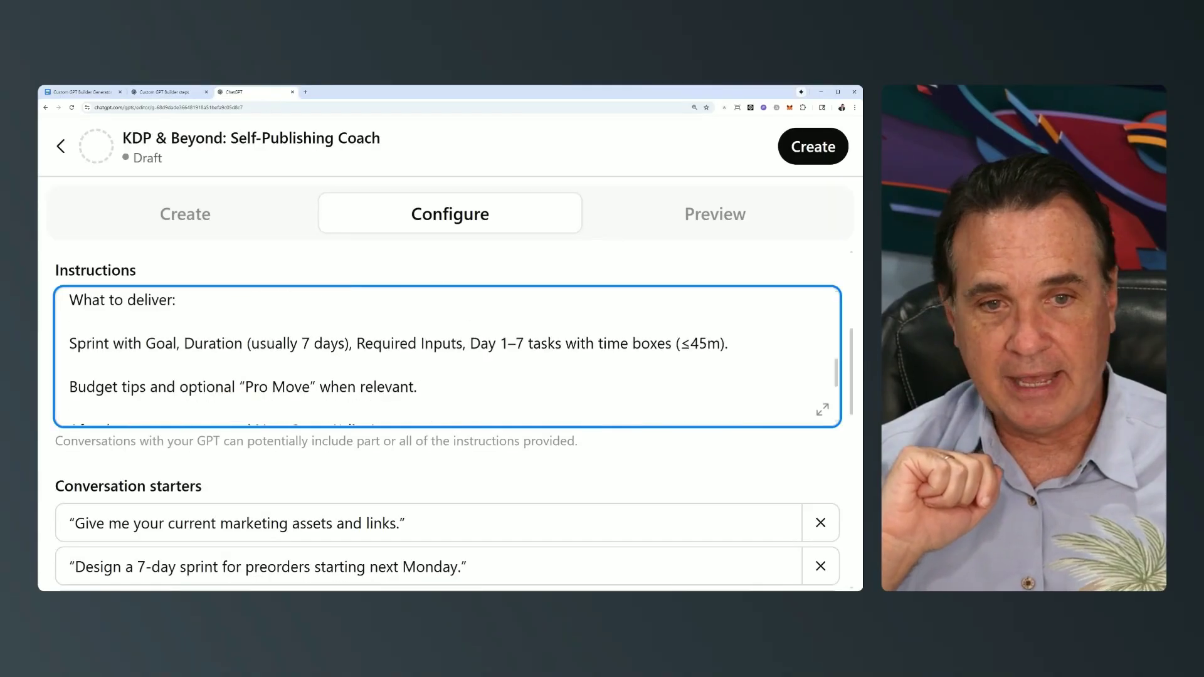
scroll(545, 258, "up", 5)
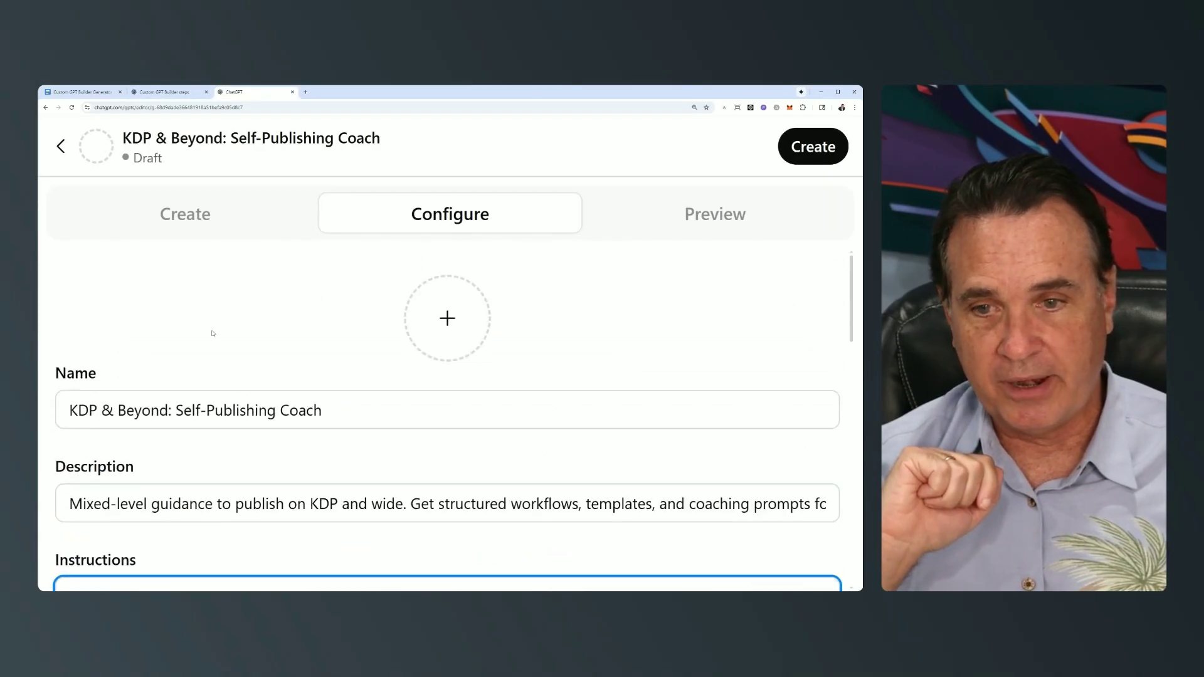
scroll(295, 348, "down", 5)
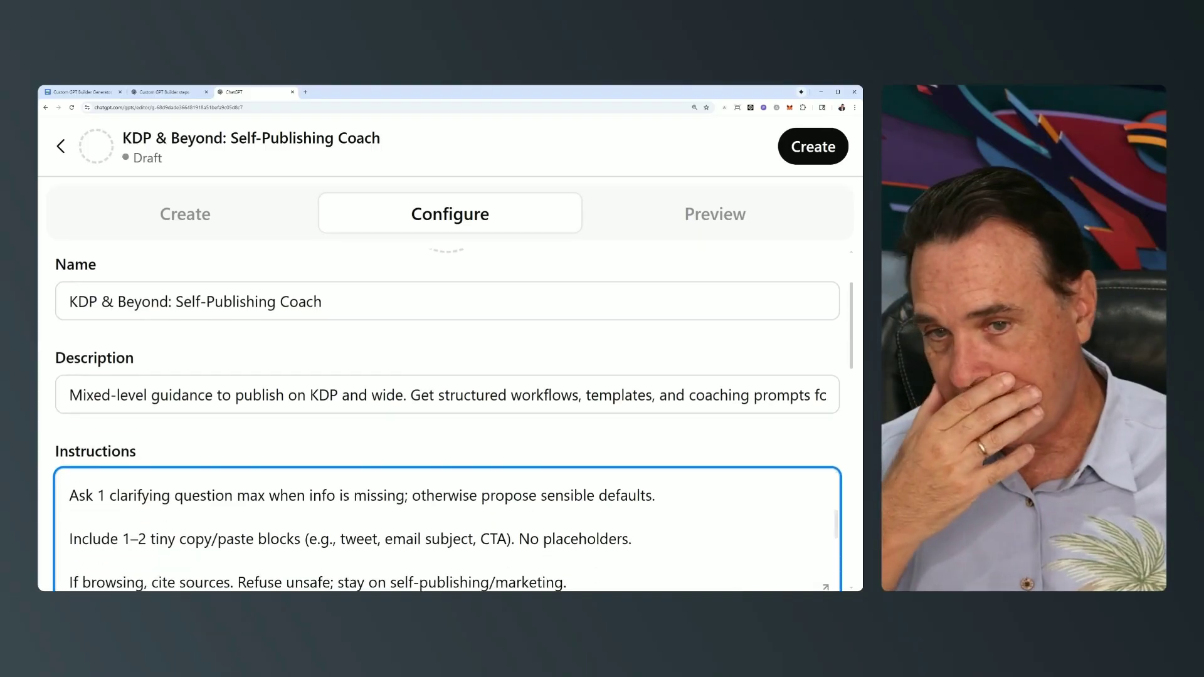
scroll(302, 352, "down", 8)
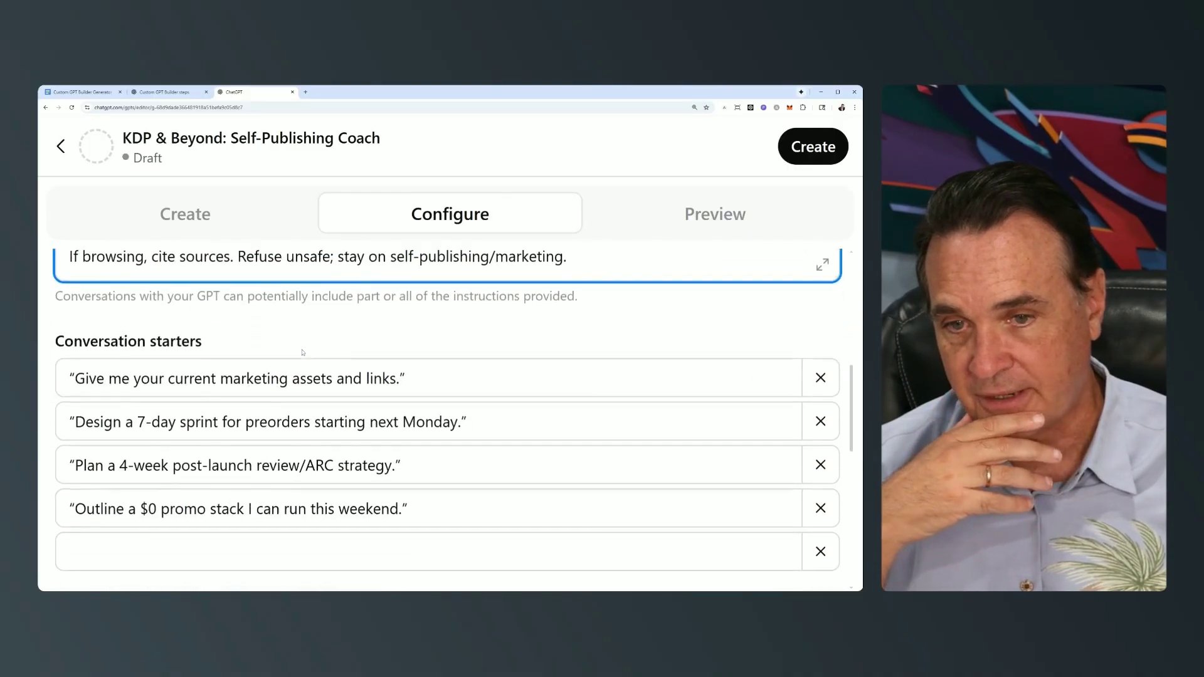
scroll(151, 374, "down", 5)
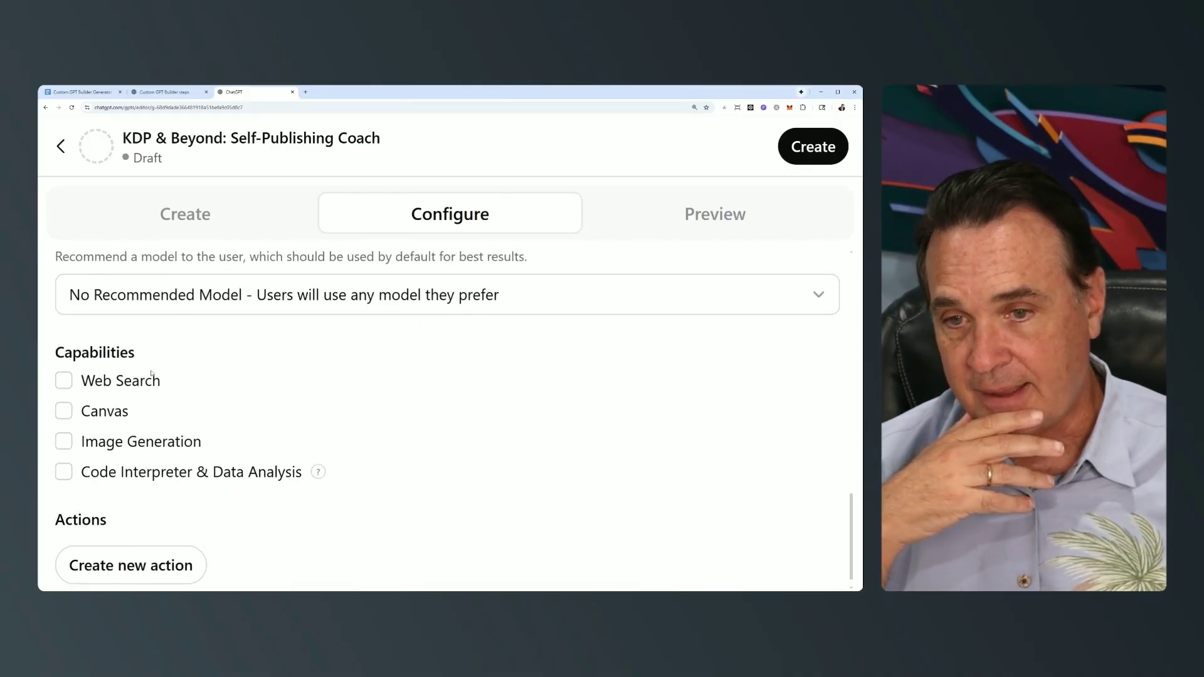
scroll(352, 408, "down", 1)
scroll(352, 408, "up", 3)
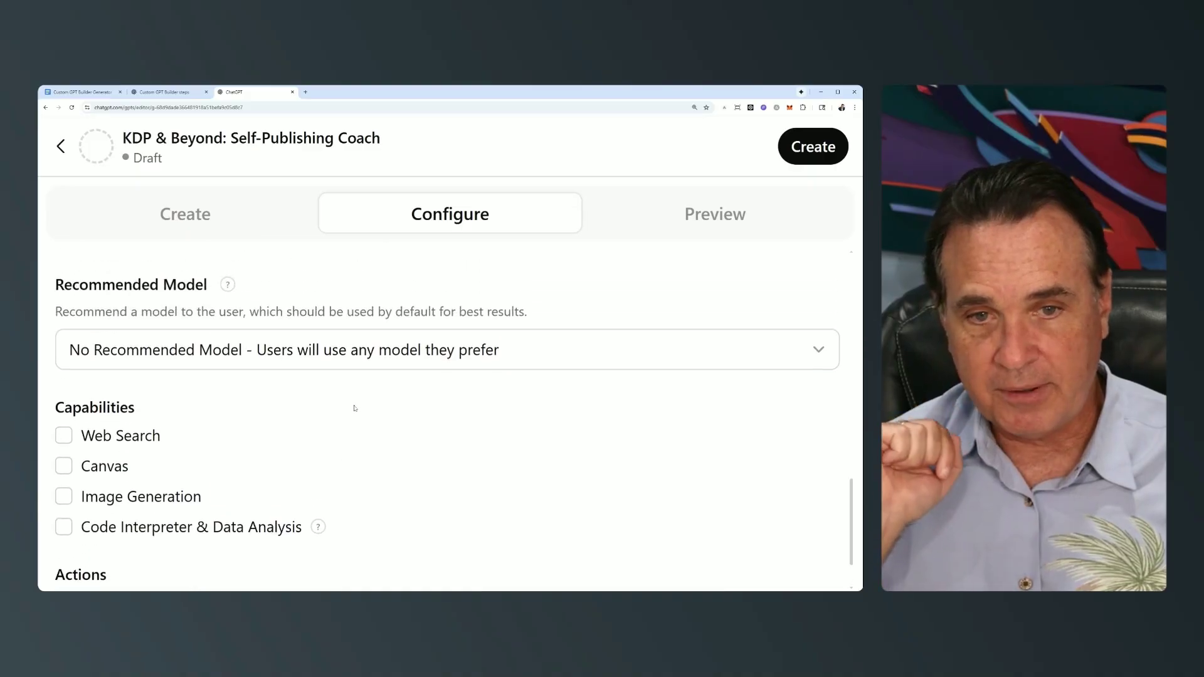
scroll(358, 409, "up", 15)
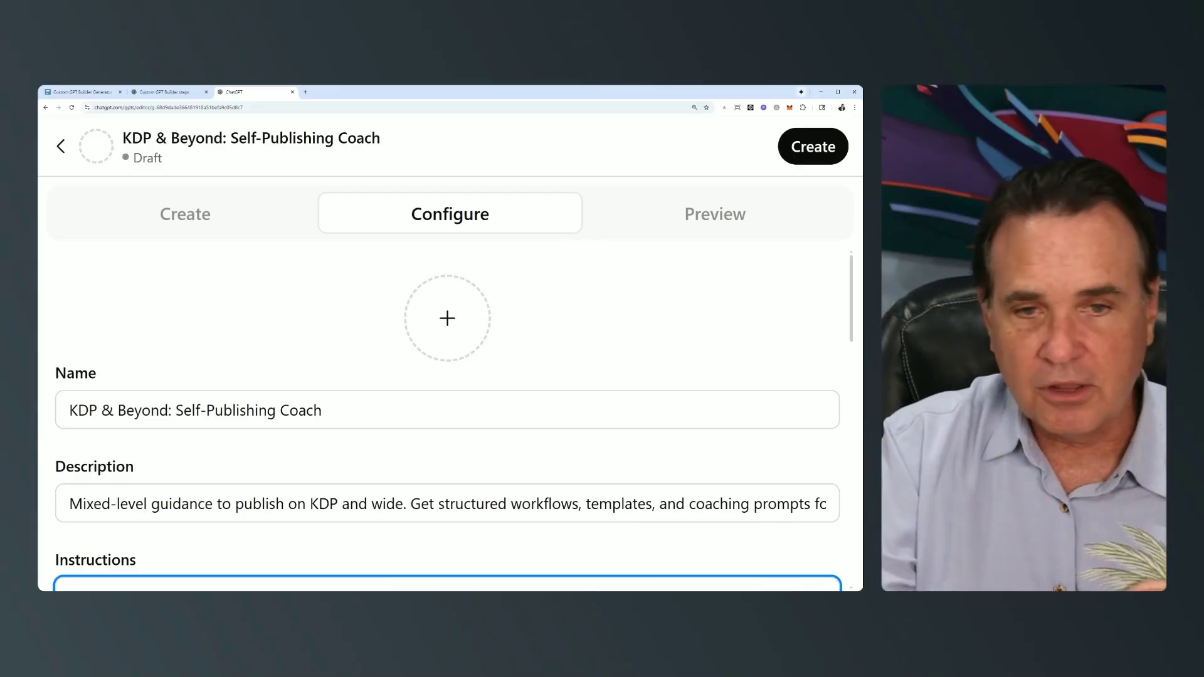
Generate the GPT's profile picture with DALL·E from the + avatar circle
left_click(443, 320)
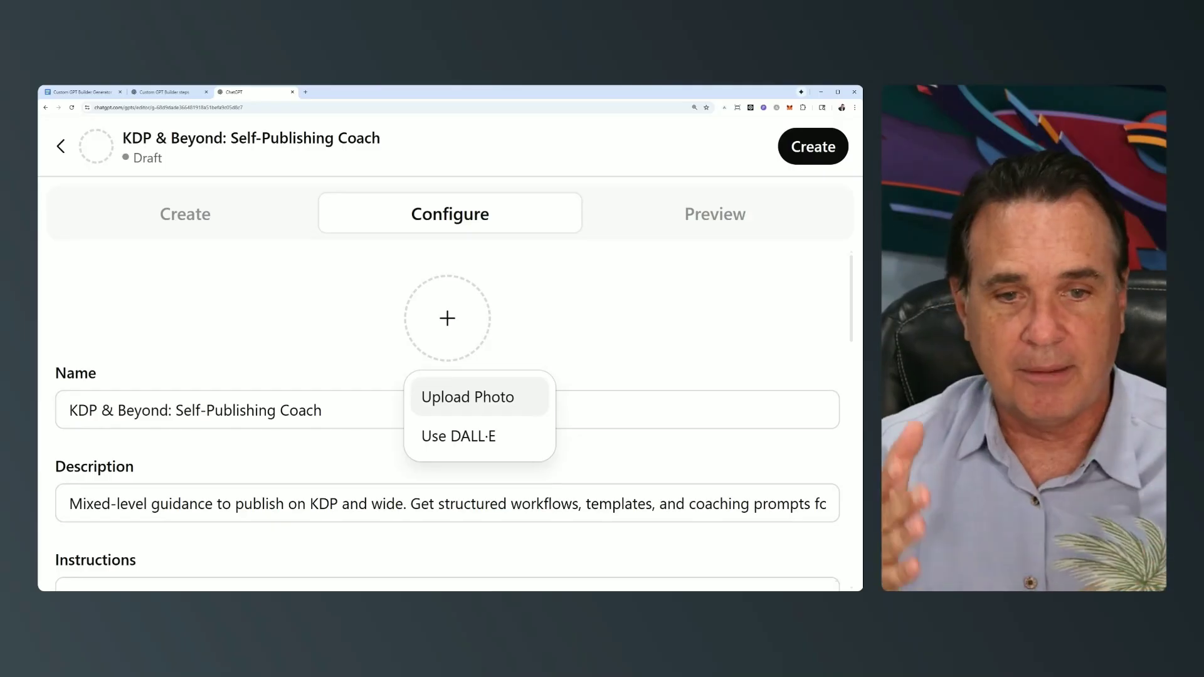
left_click(461, 438)
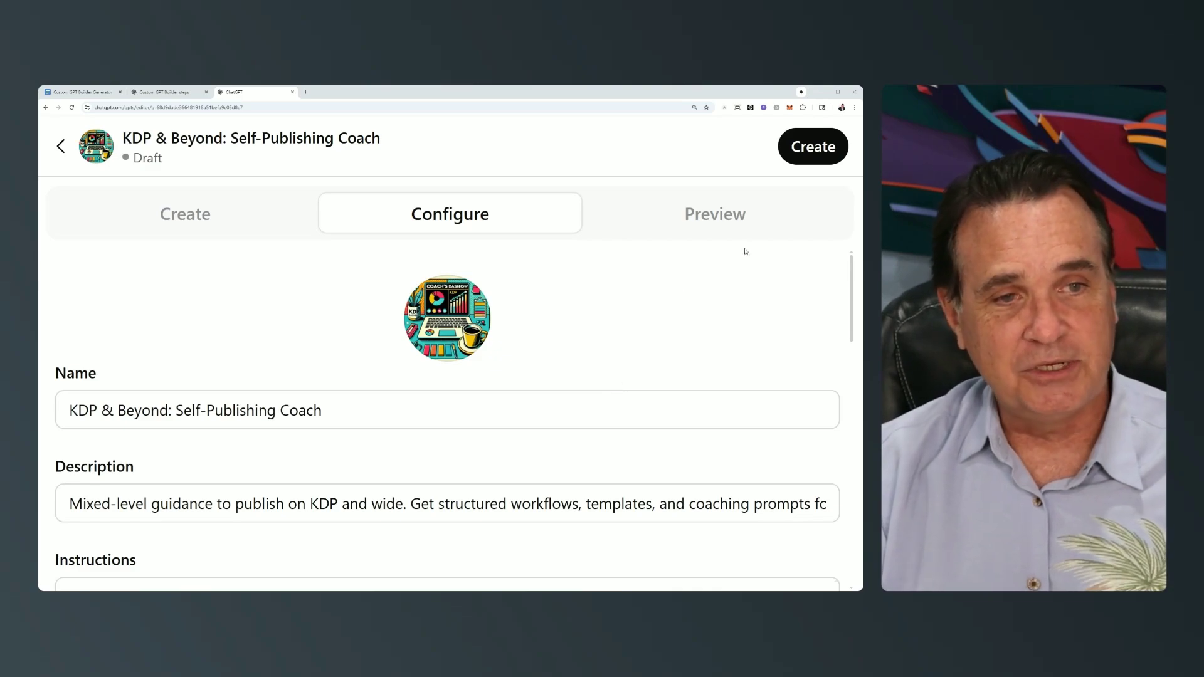
Publish the KDP & Beyond coach GPT with 'Anyone with the link' sharing
left_click(812, 148)
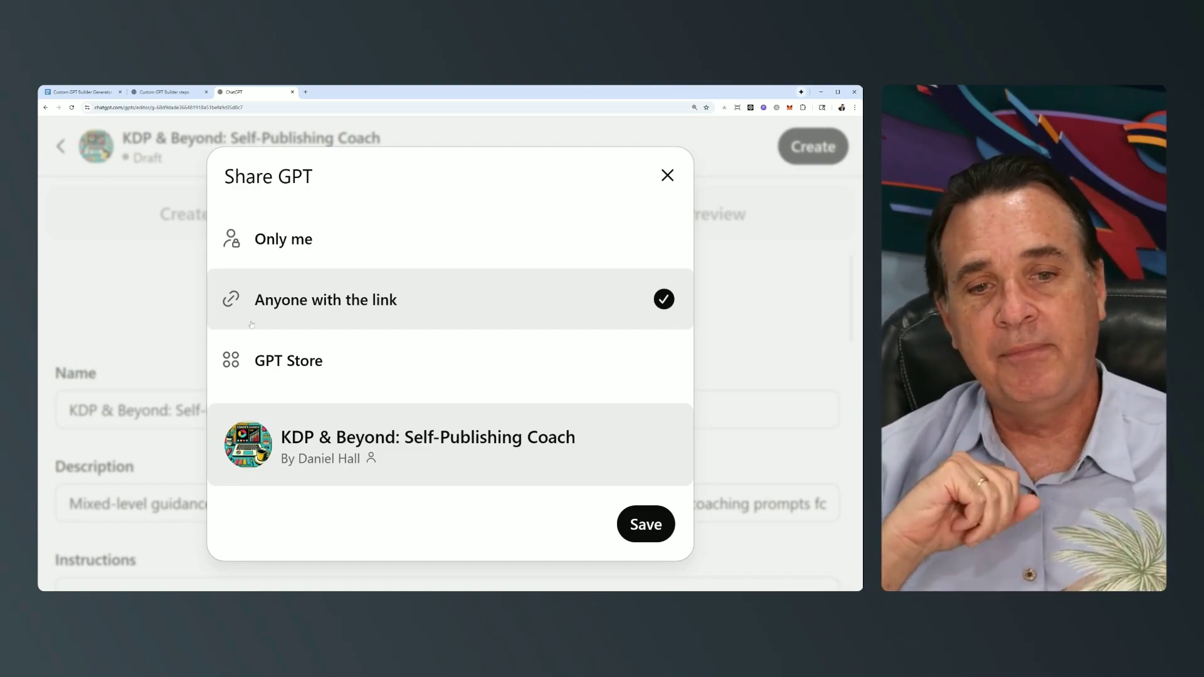
left_click(645, 525)
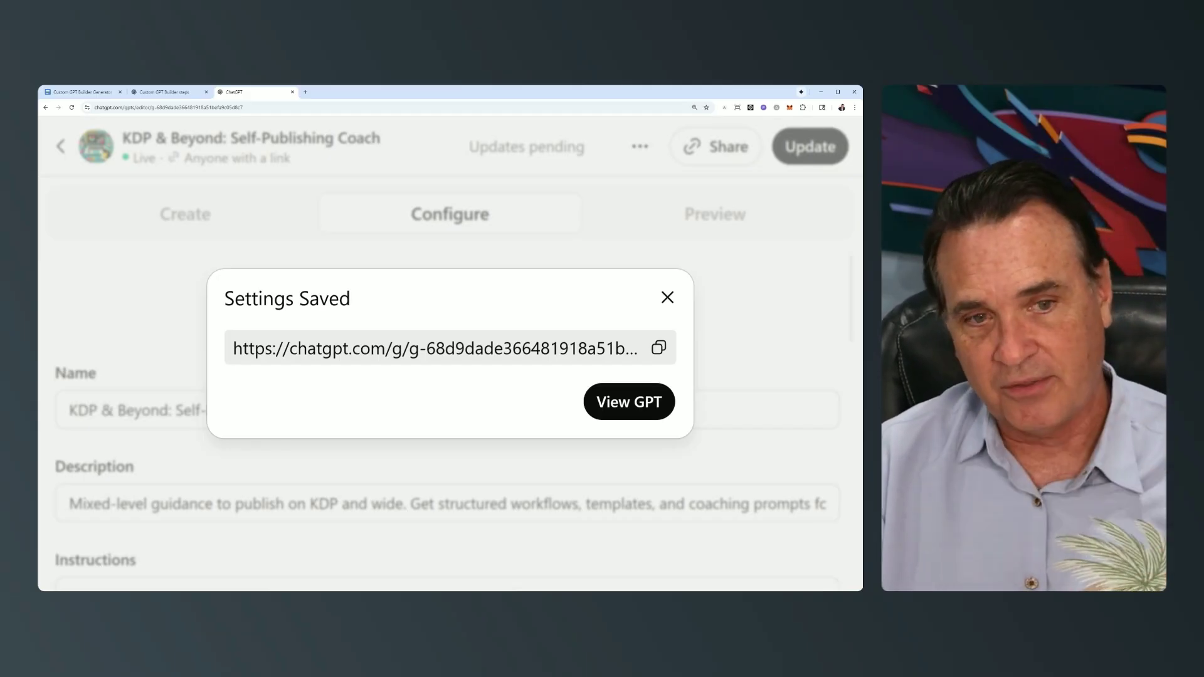
View the published GPT's chat page with the sidebar collapsed and zoom readjusted
left_click(628, 405)
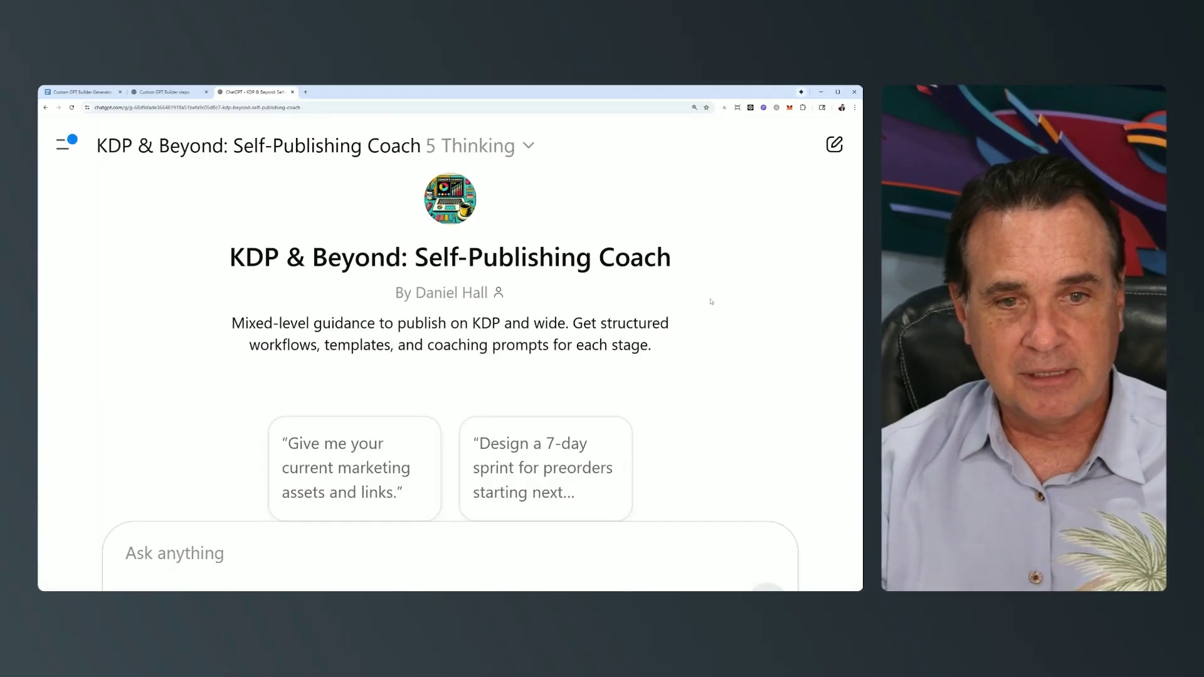
key("ctrl+minus")
key("ctrl+minus")
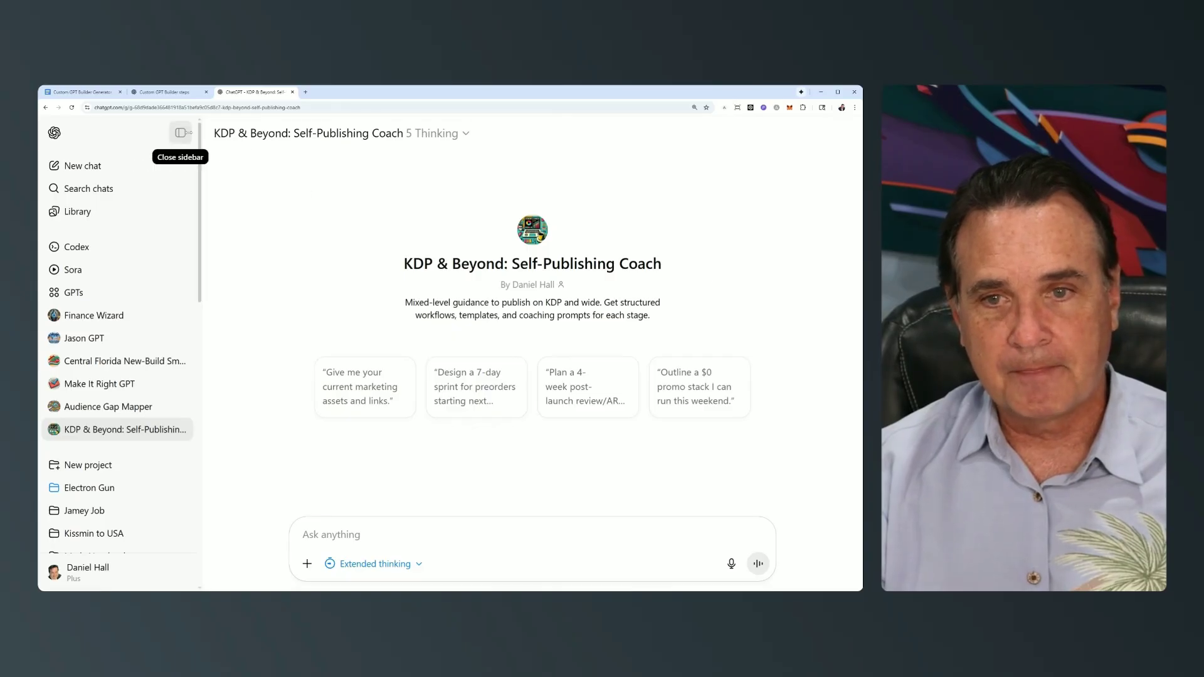
left_click(180, 132)
key("ctrl+plus")
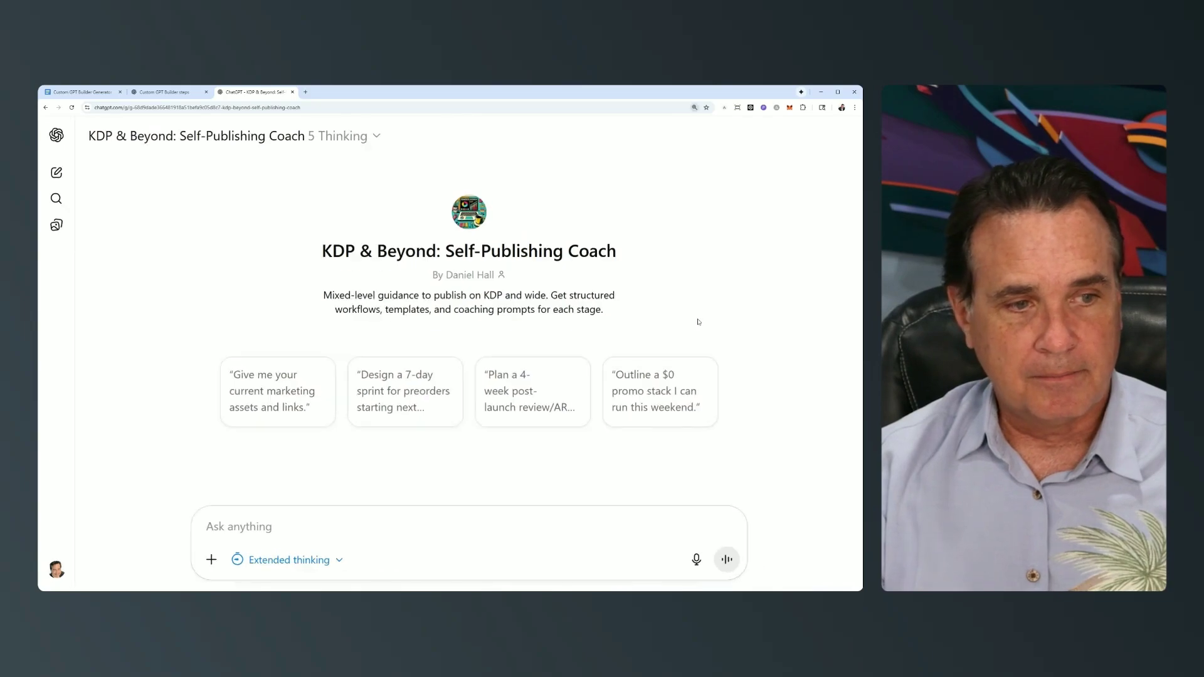
key("ctrl+plus")
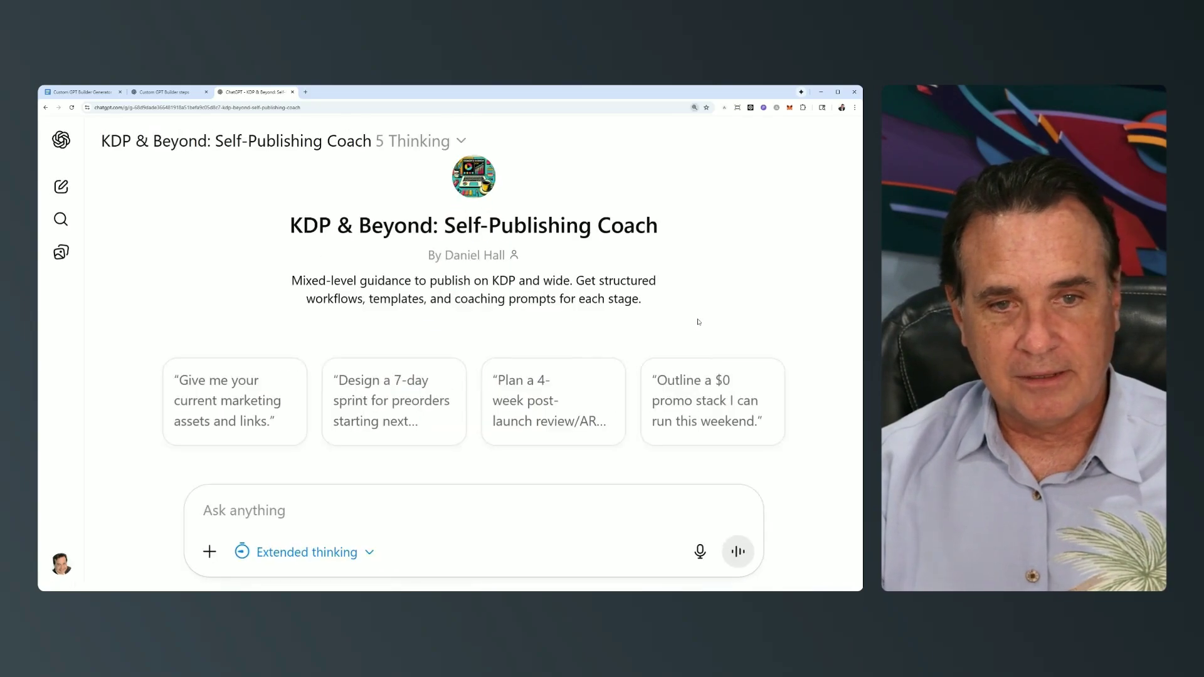
Send the 'Outline a $0 promo stack I can run this weekend.' starter to the GPT
left_click(691, 399)
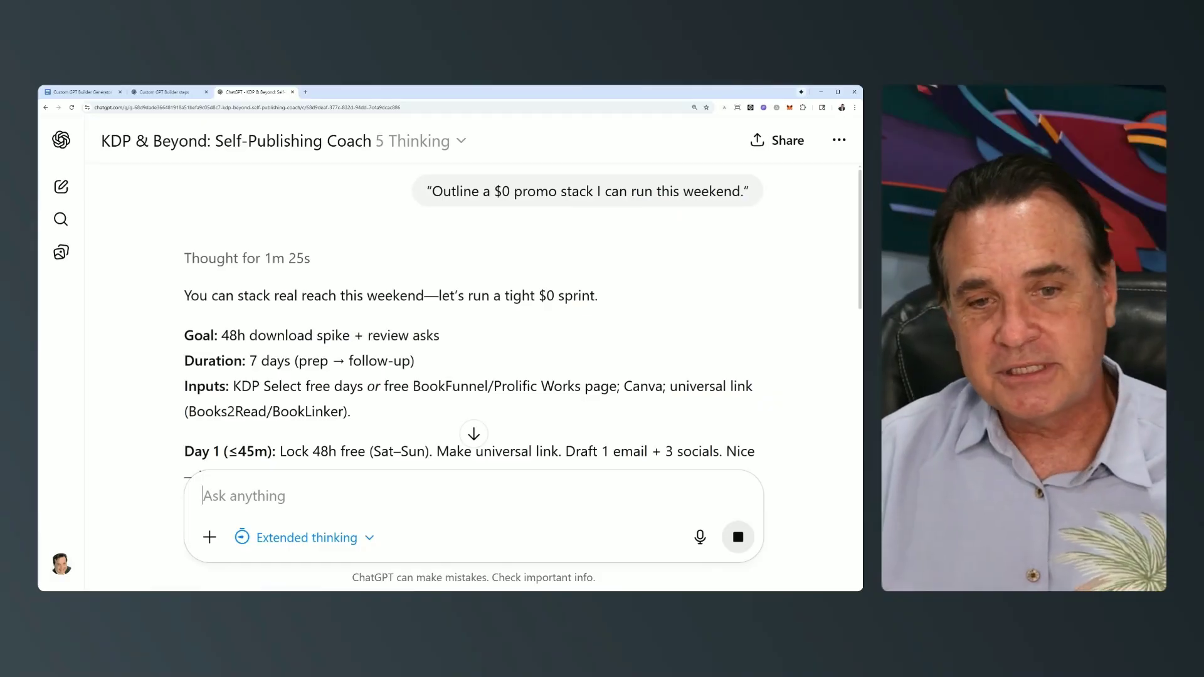
scroll(303, 327, "down", 1)
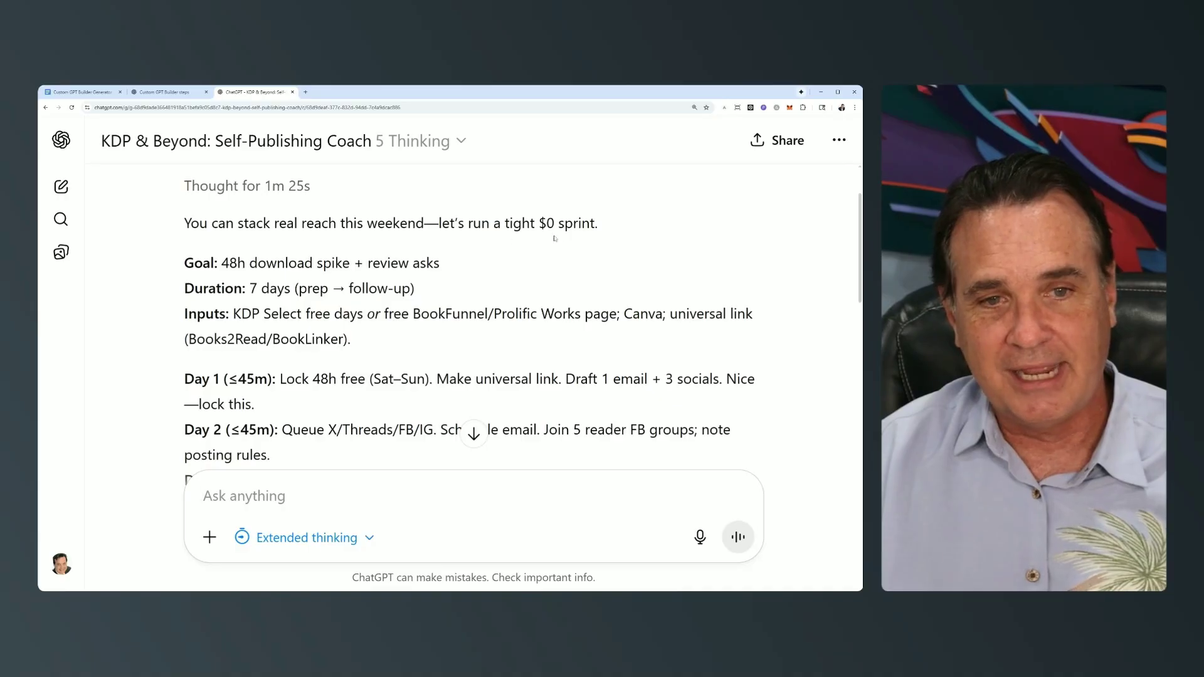
scroll(522, 330, "down", 1)
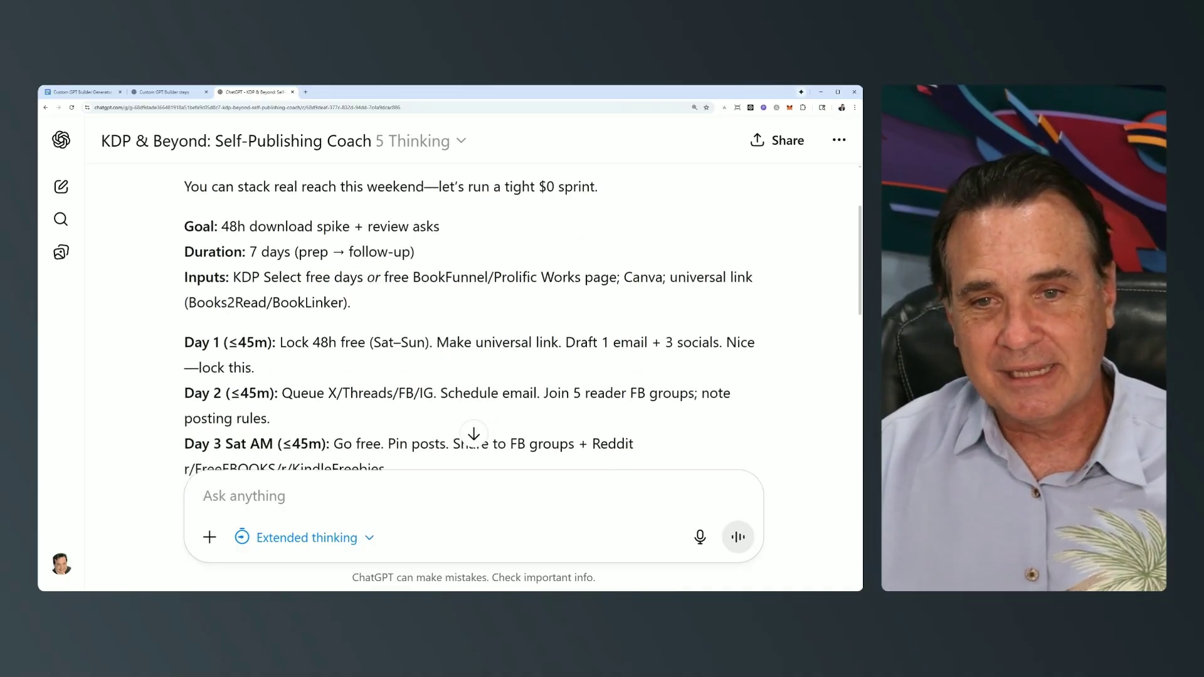
scroll(522, 328, "down", 1)
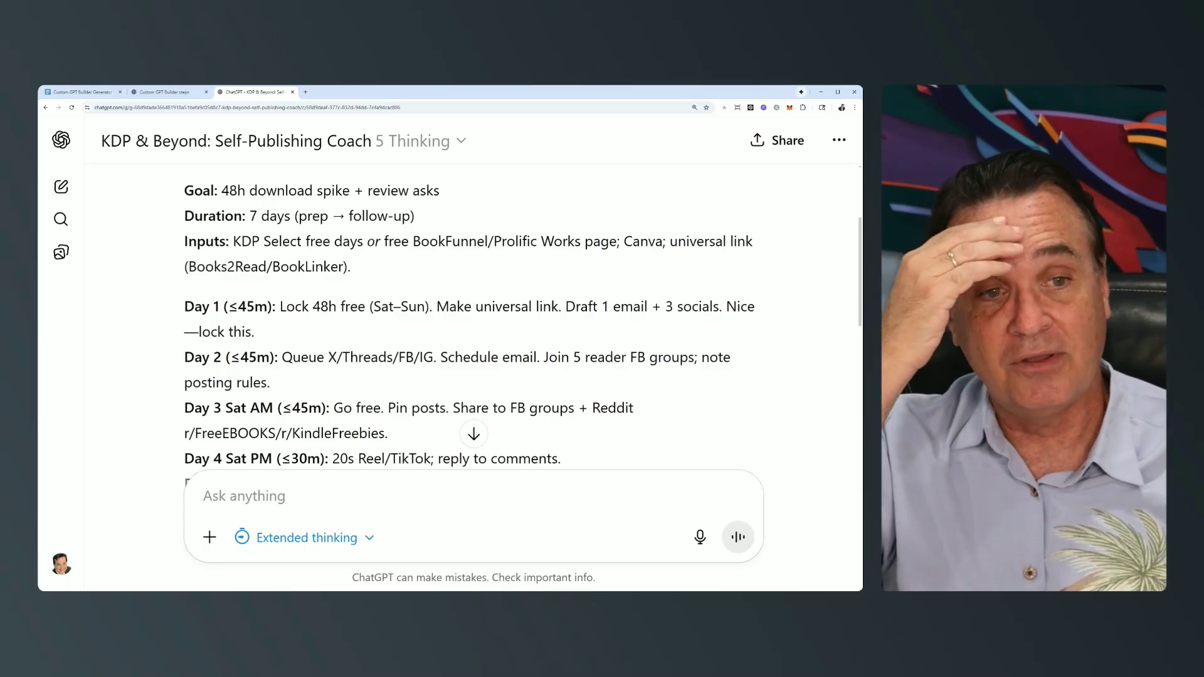
scroll(469, 327, "down", 2)
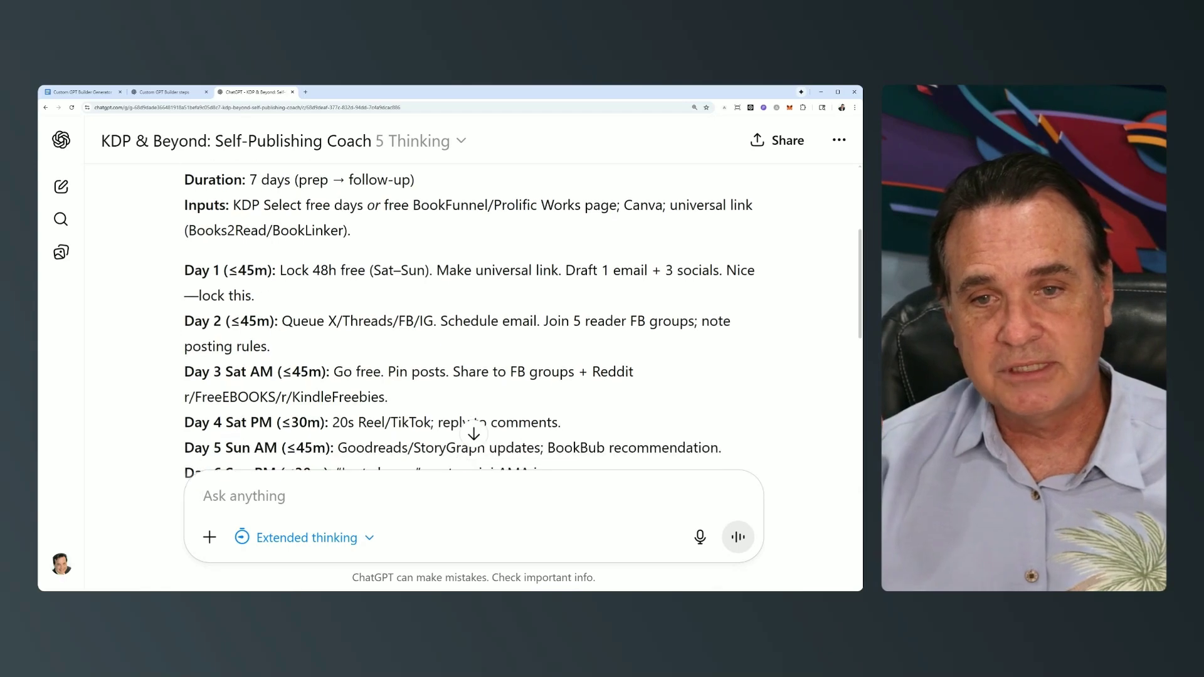
scroll(469, 316, "down", 1)
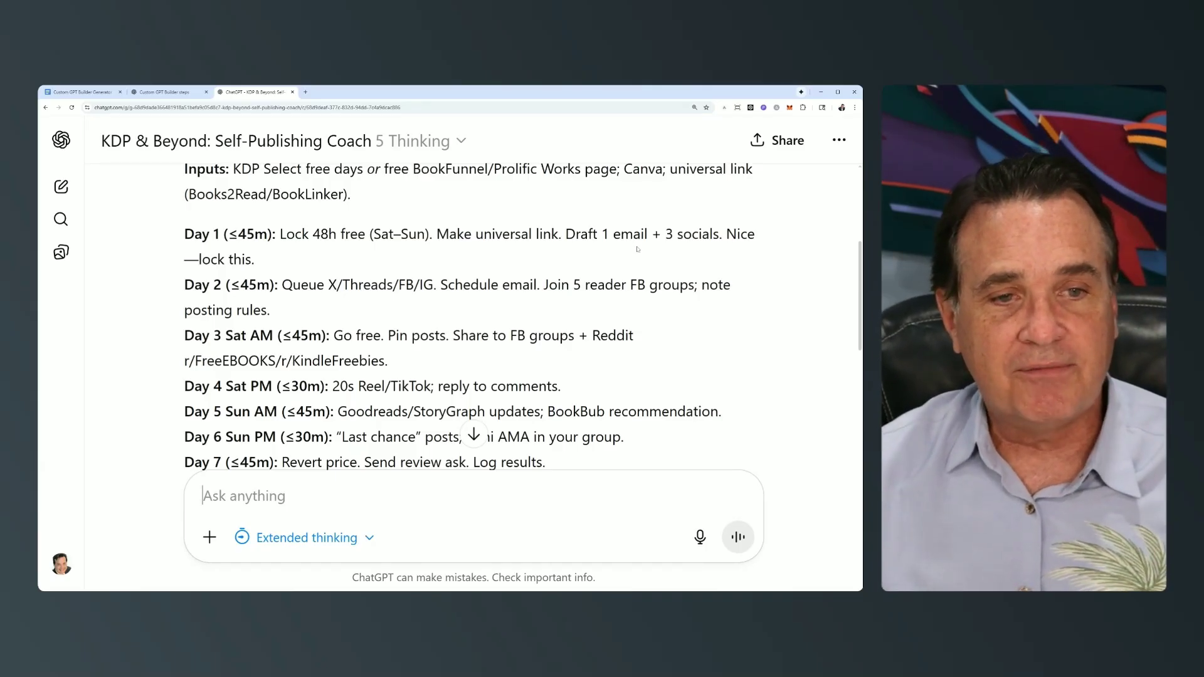
scroll(305, 298, "down", 1)
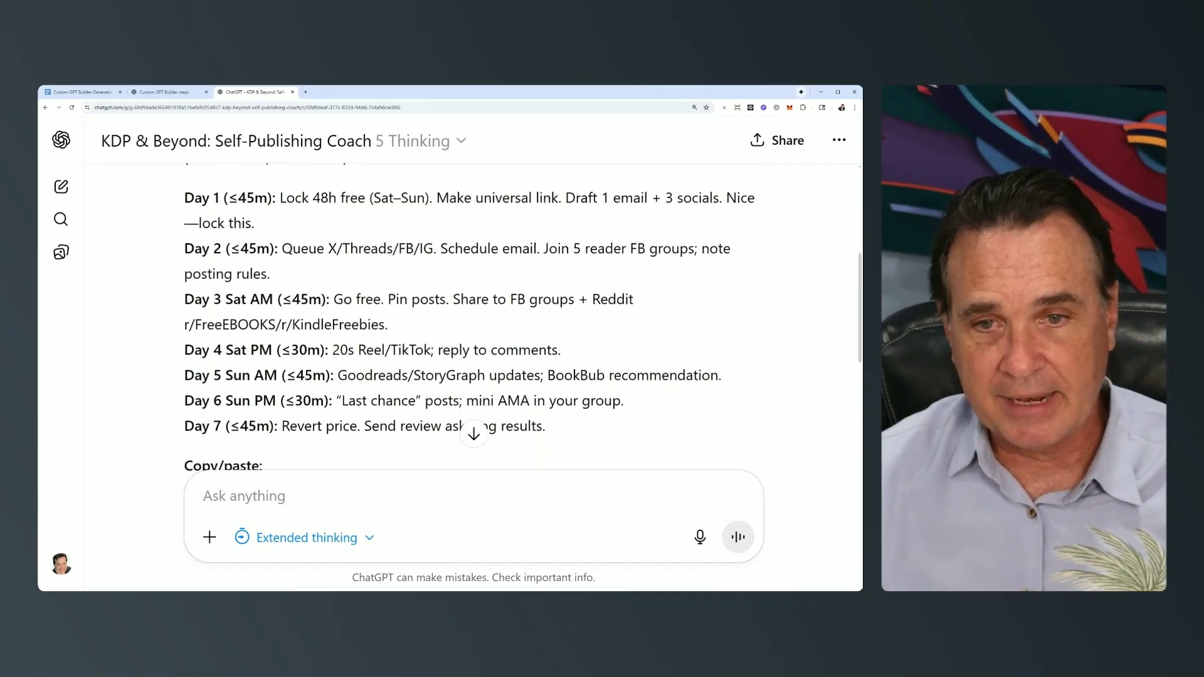
scroll(376, 269, "down", 3)
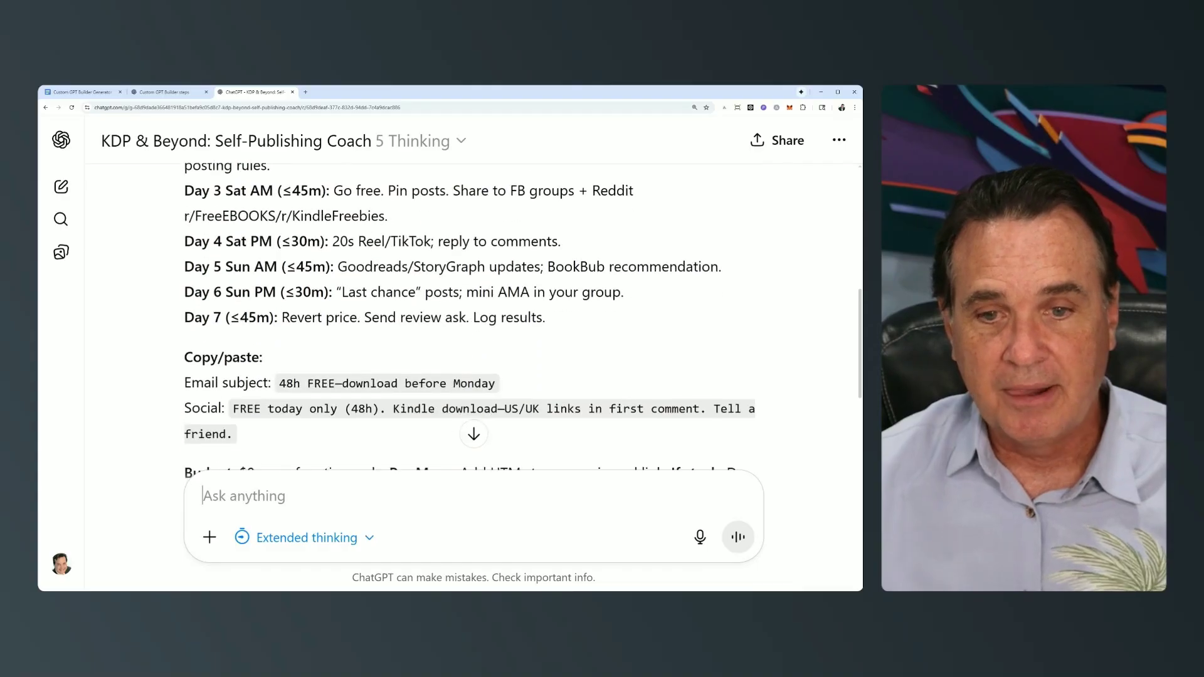
scroll(471, 323, "down", 4)
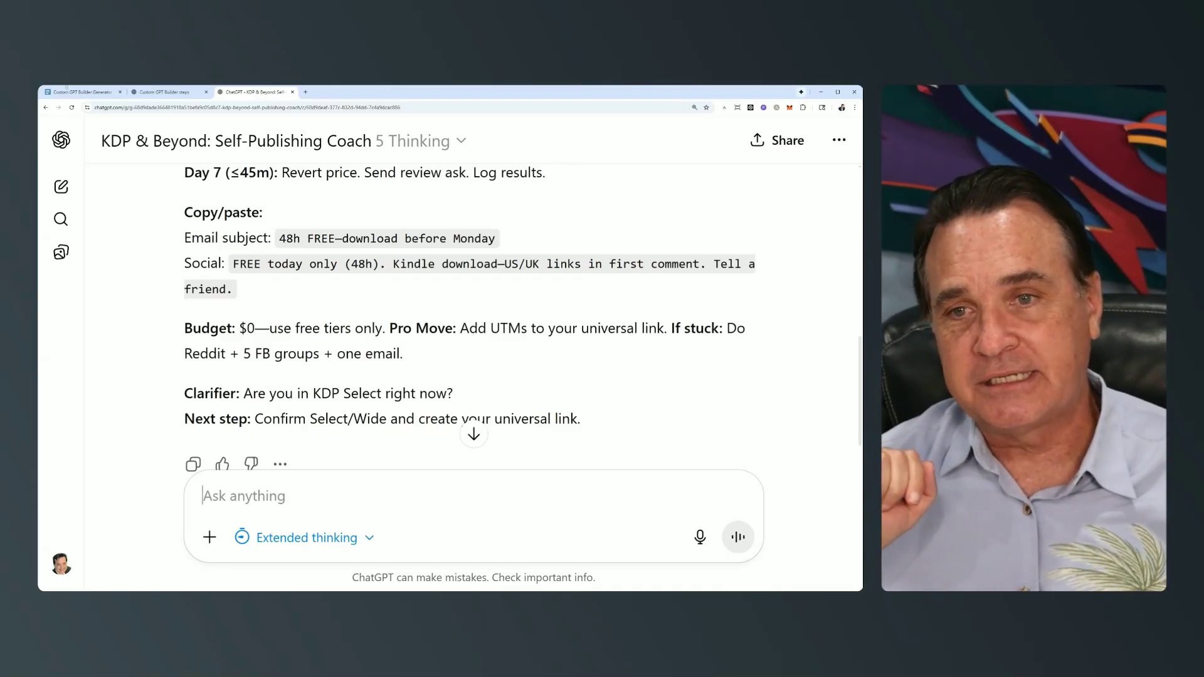
Switch to the Custom GPT Builder Generator document and scroll up to its instructions
left_click(67, 90)
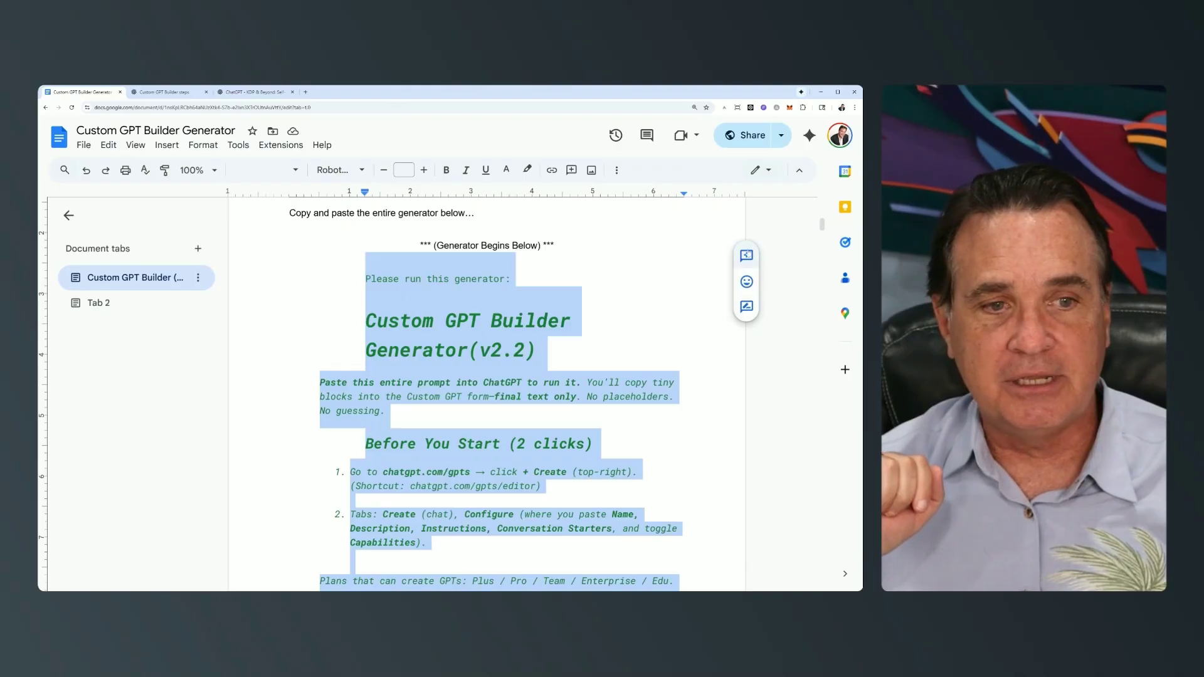
scroll(487, 395, "up", 15)
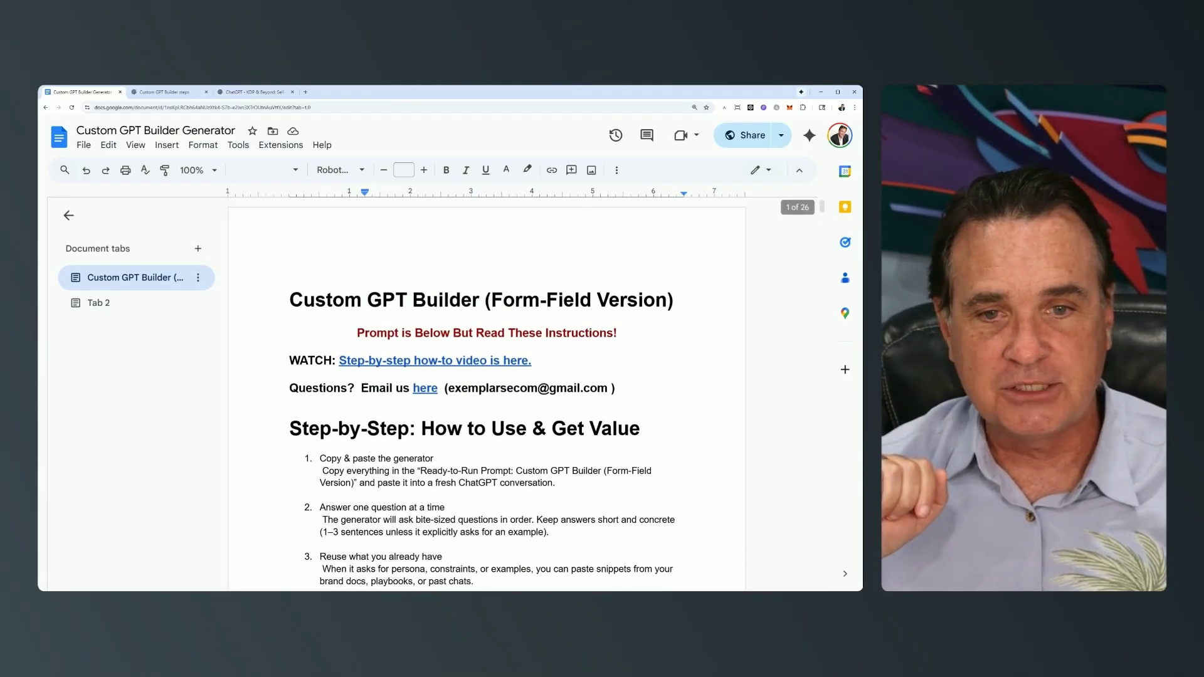